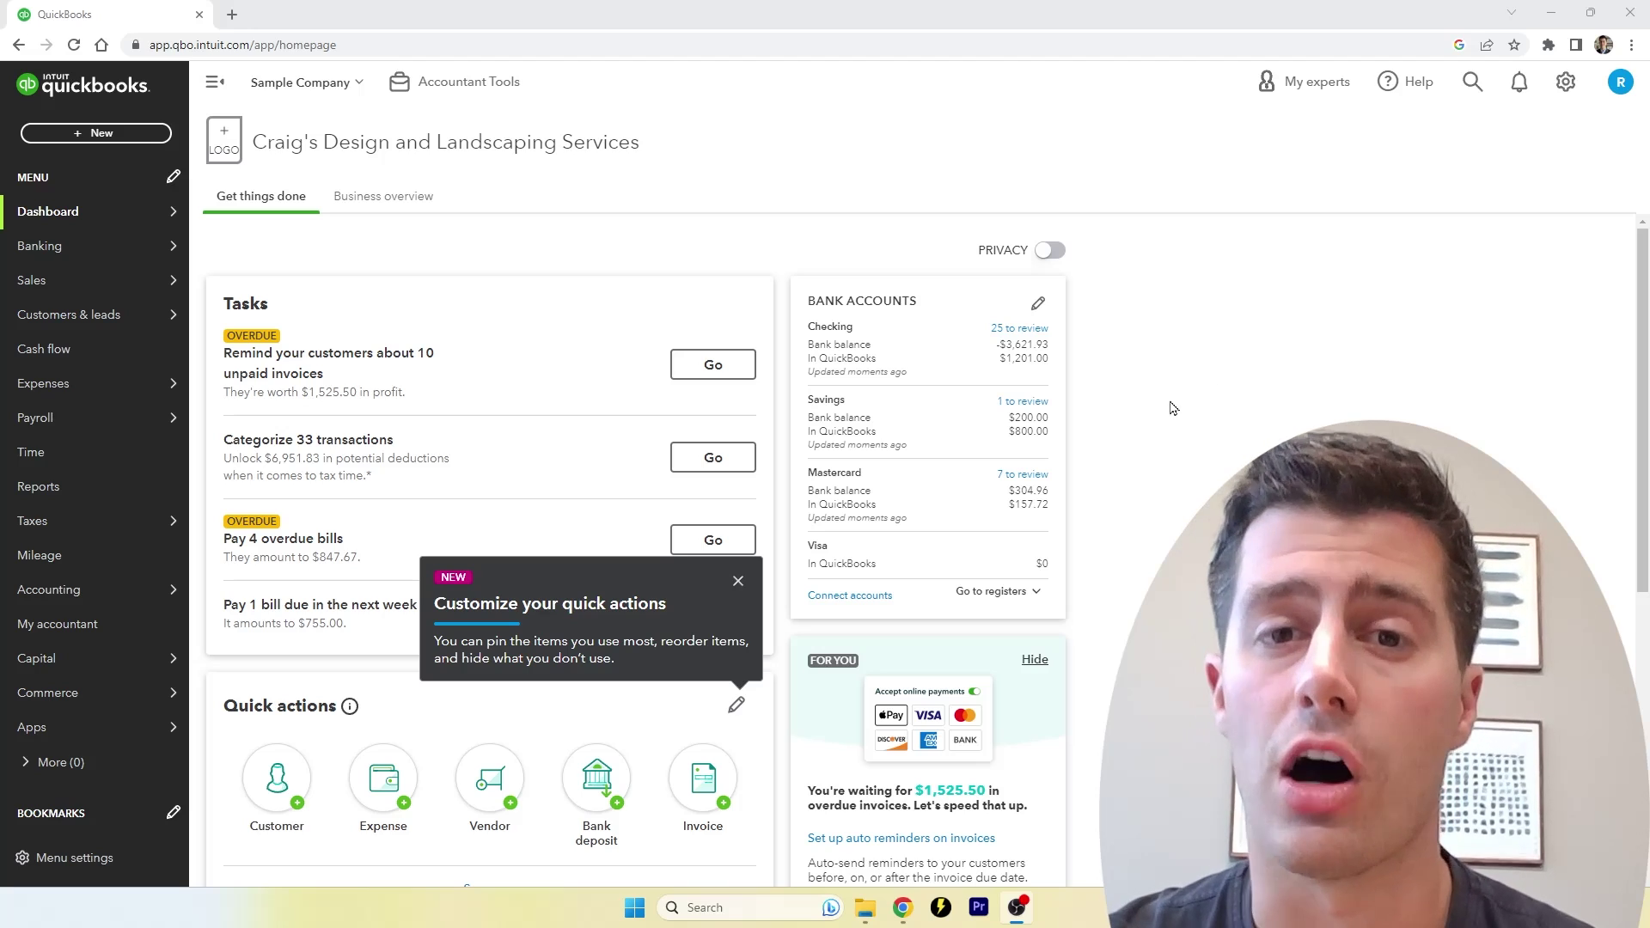
# Open a new sales receipt, then close it without entering anything.
pyautogui.click(92, 135)
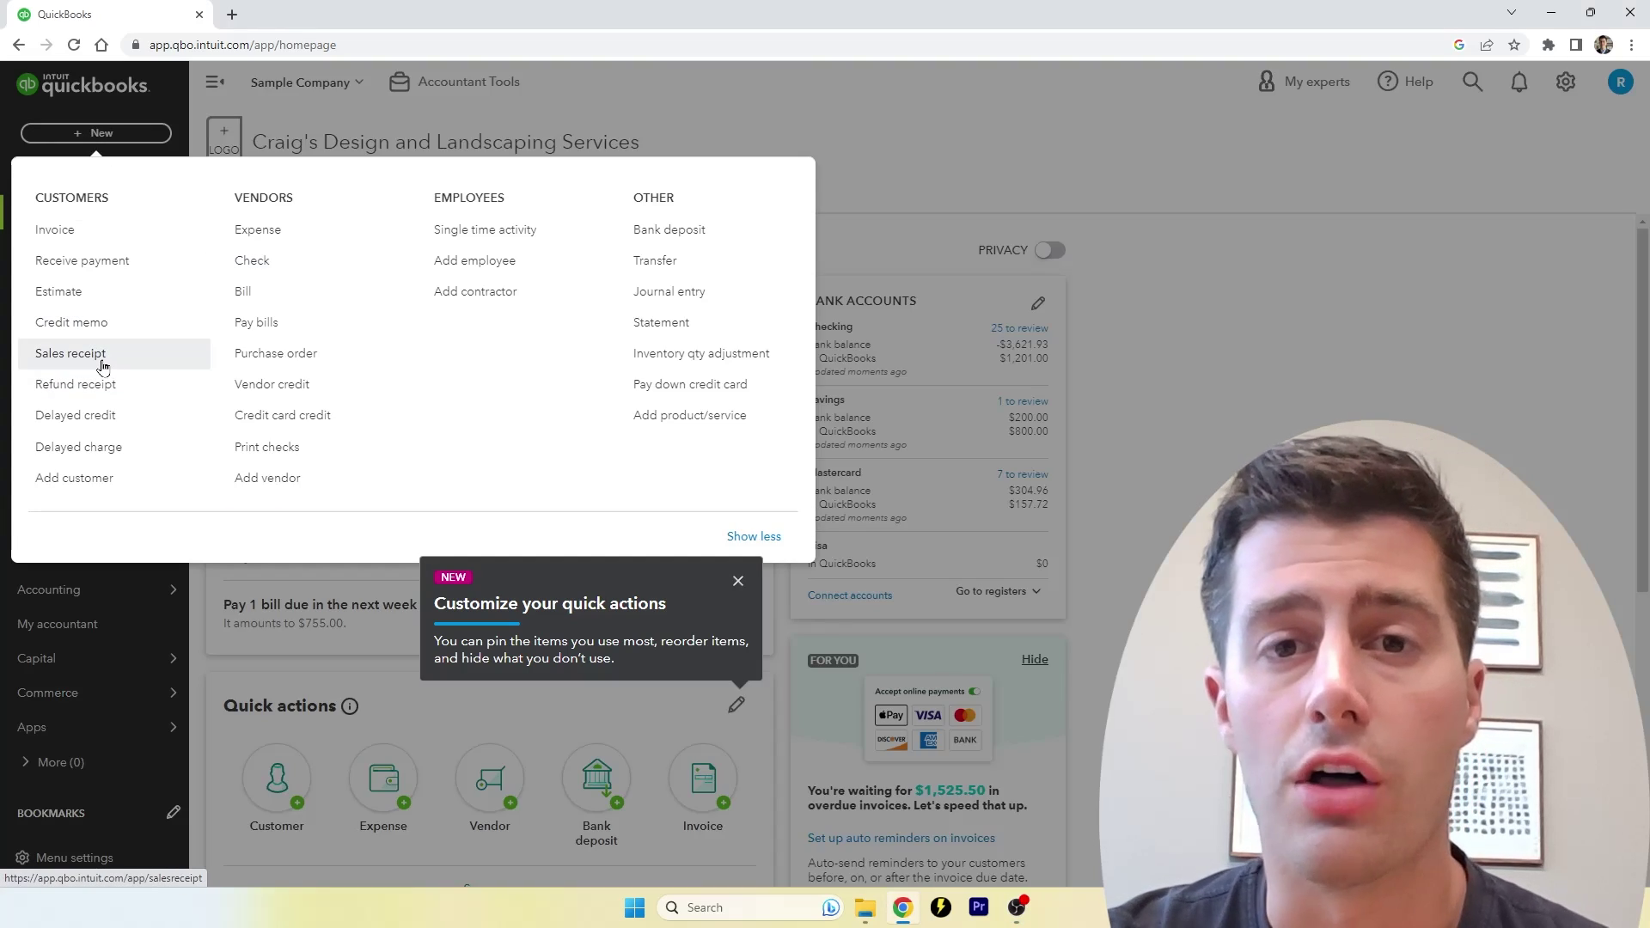
pyautogui.click(102, 364)
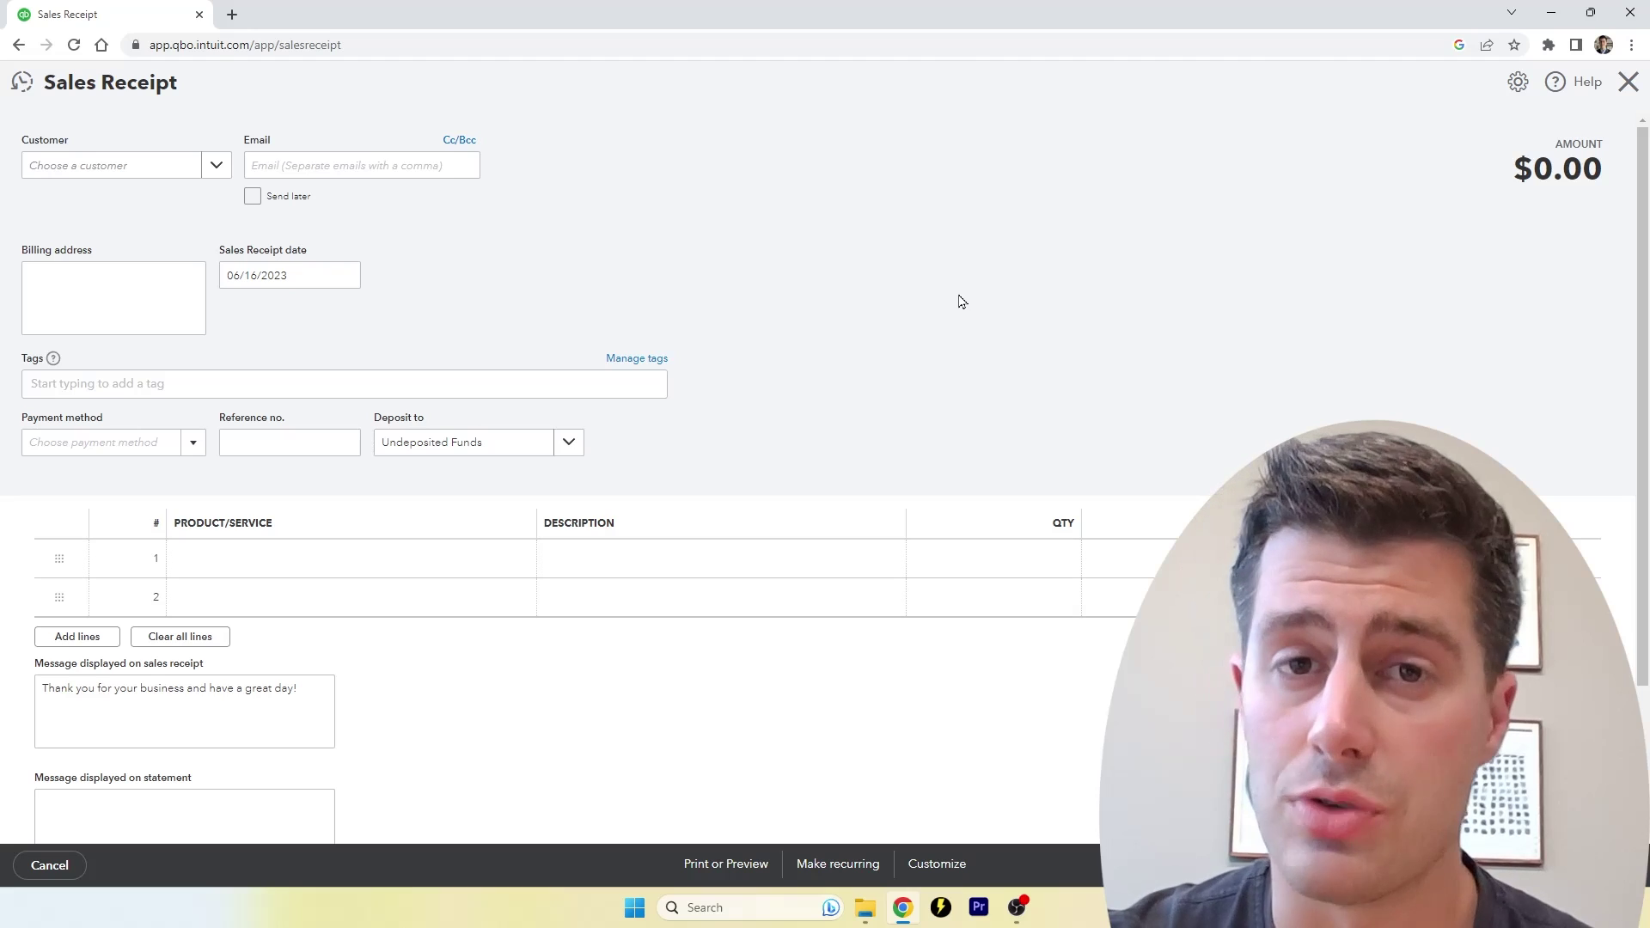
pyautogui.click(1629, 82)
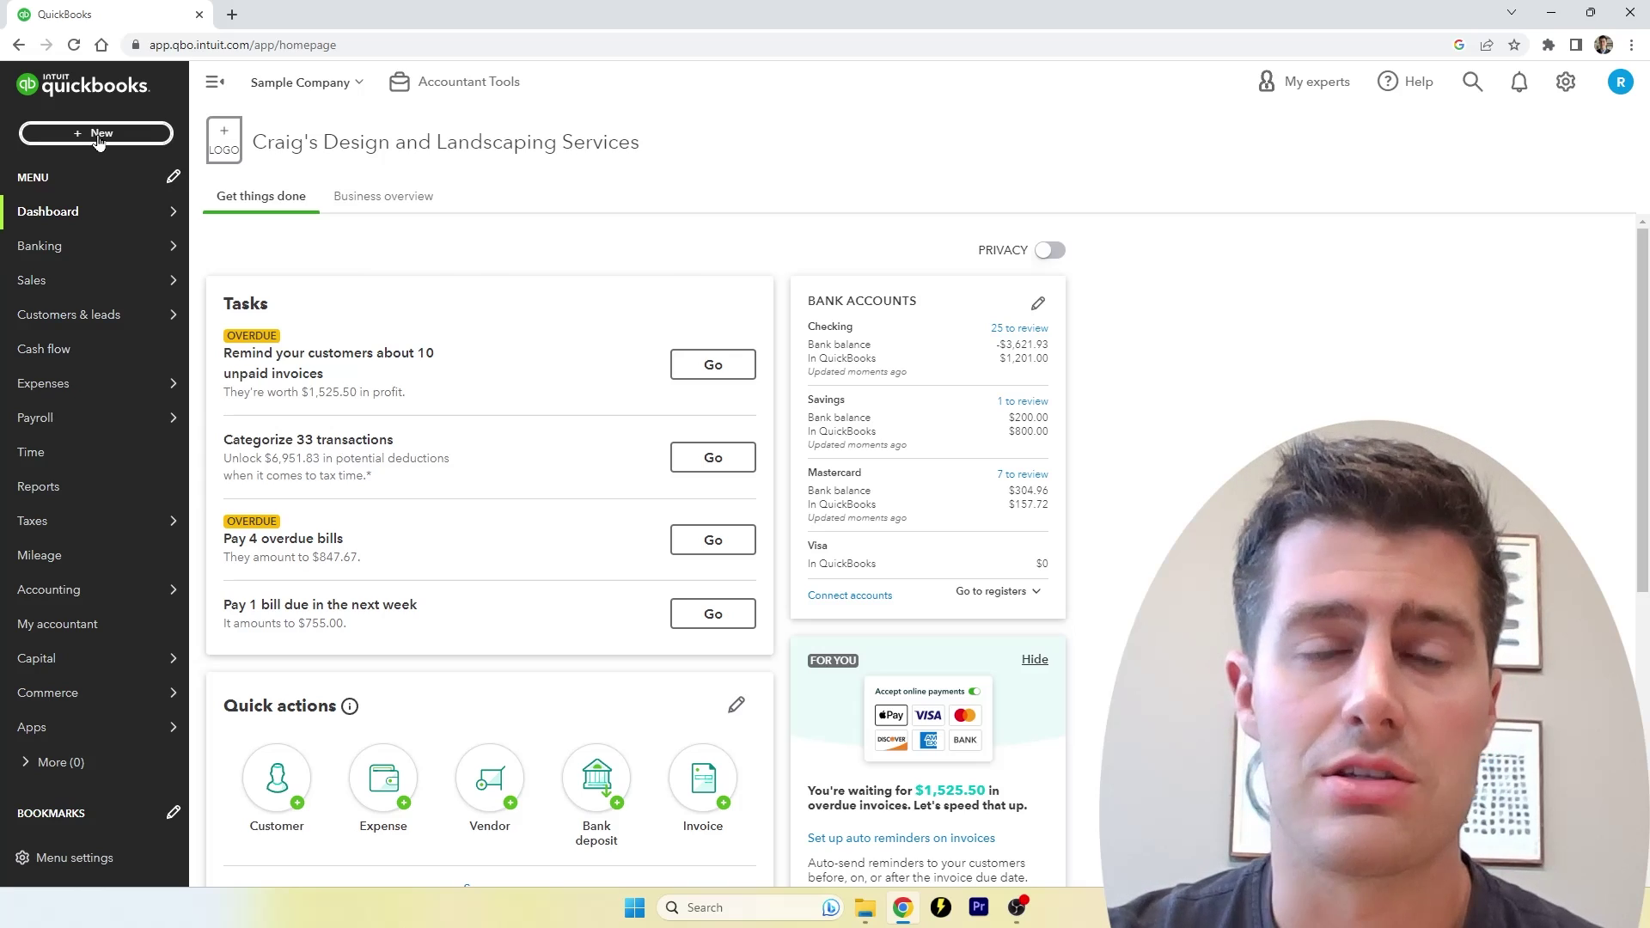
# Start a new blank invoice and look at the customer email field's suggestions.
pyautogui.click(99, 134)
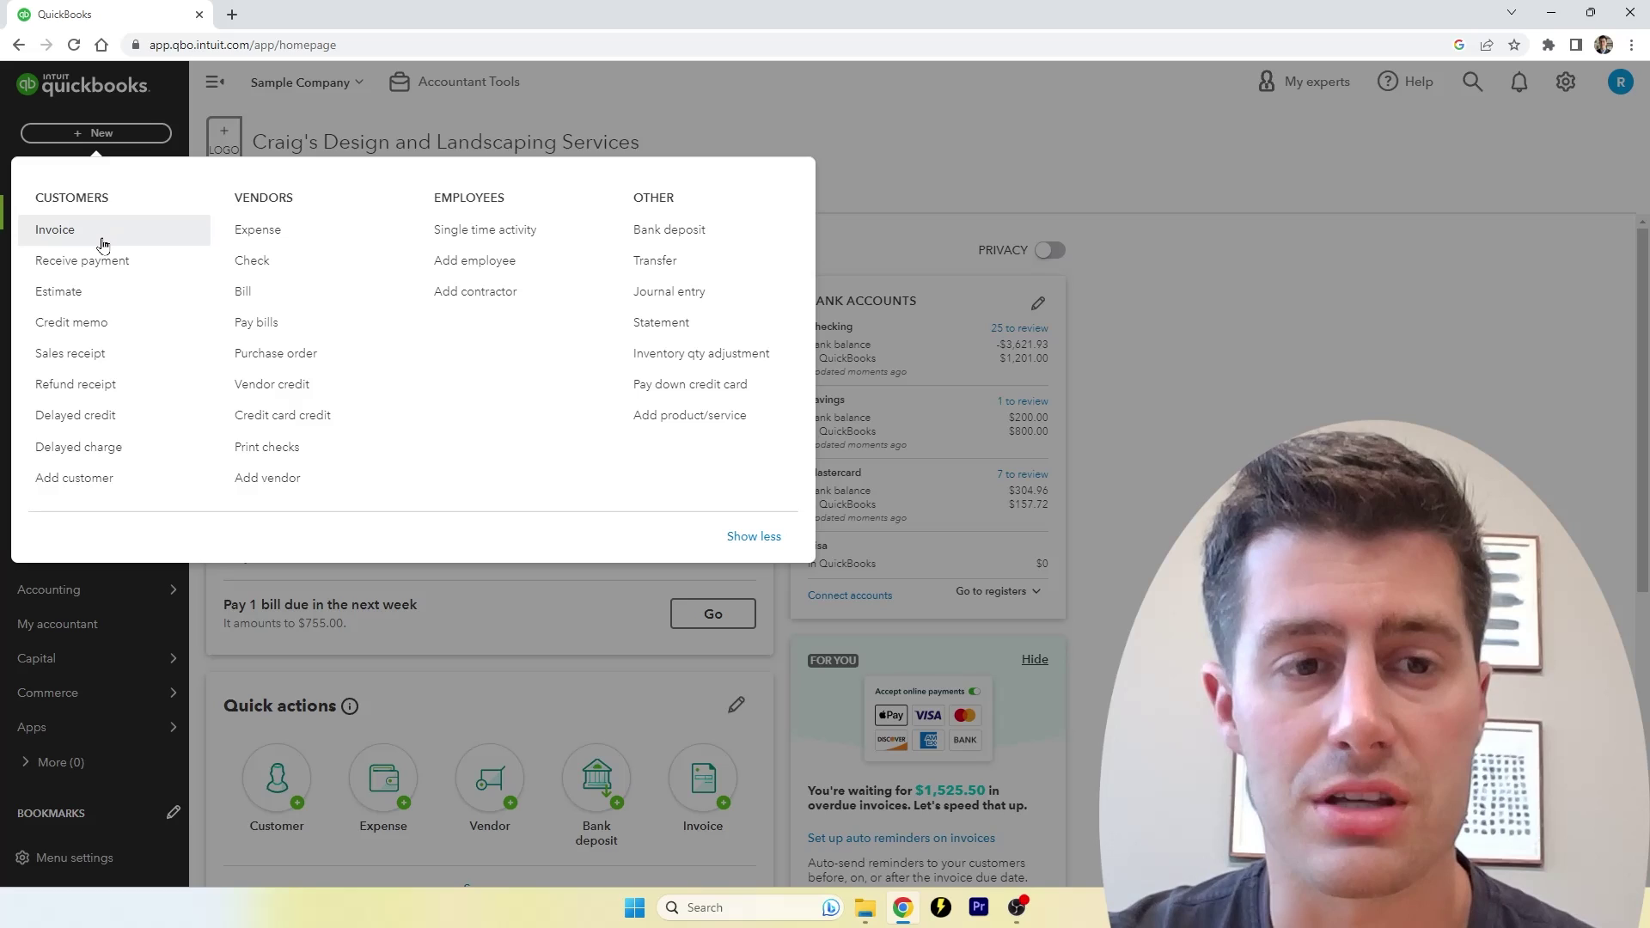
pyautogui.click(73, 247)
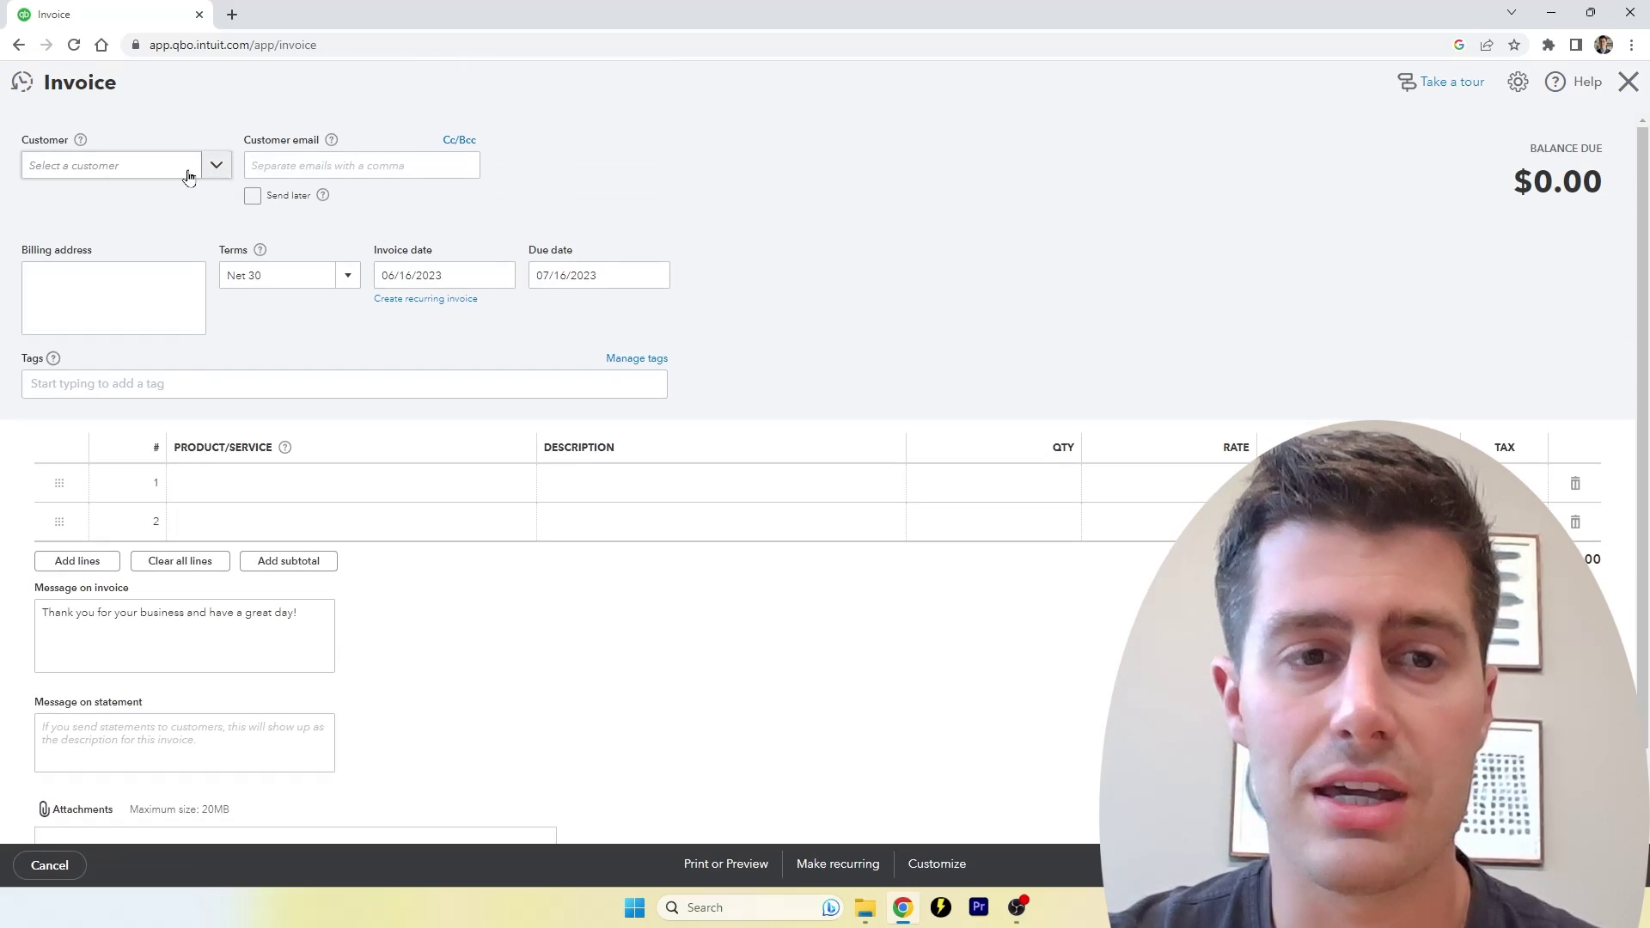
pyautogui.click(308, 167)
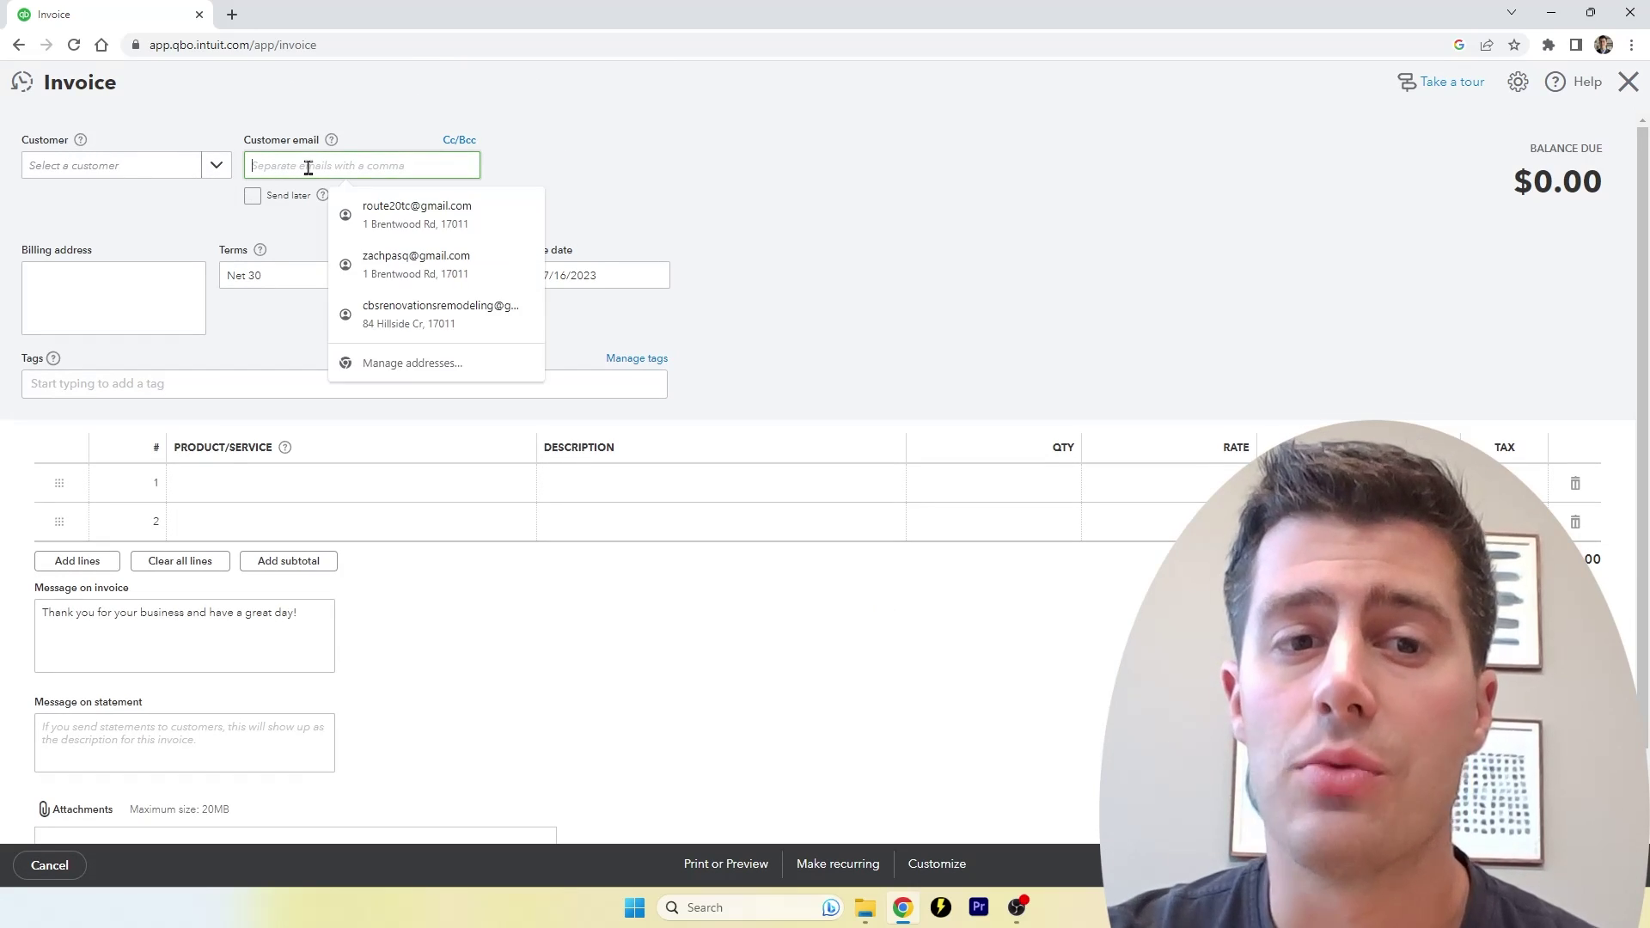
pyautogui.click(704, 178)
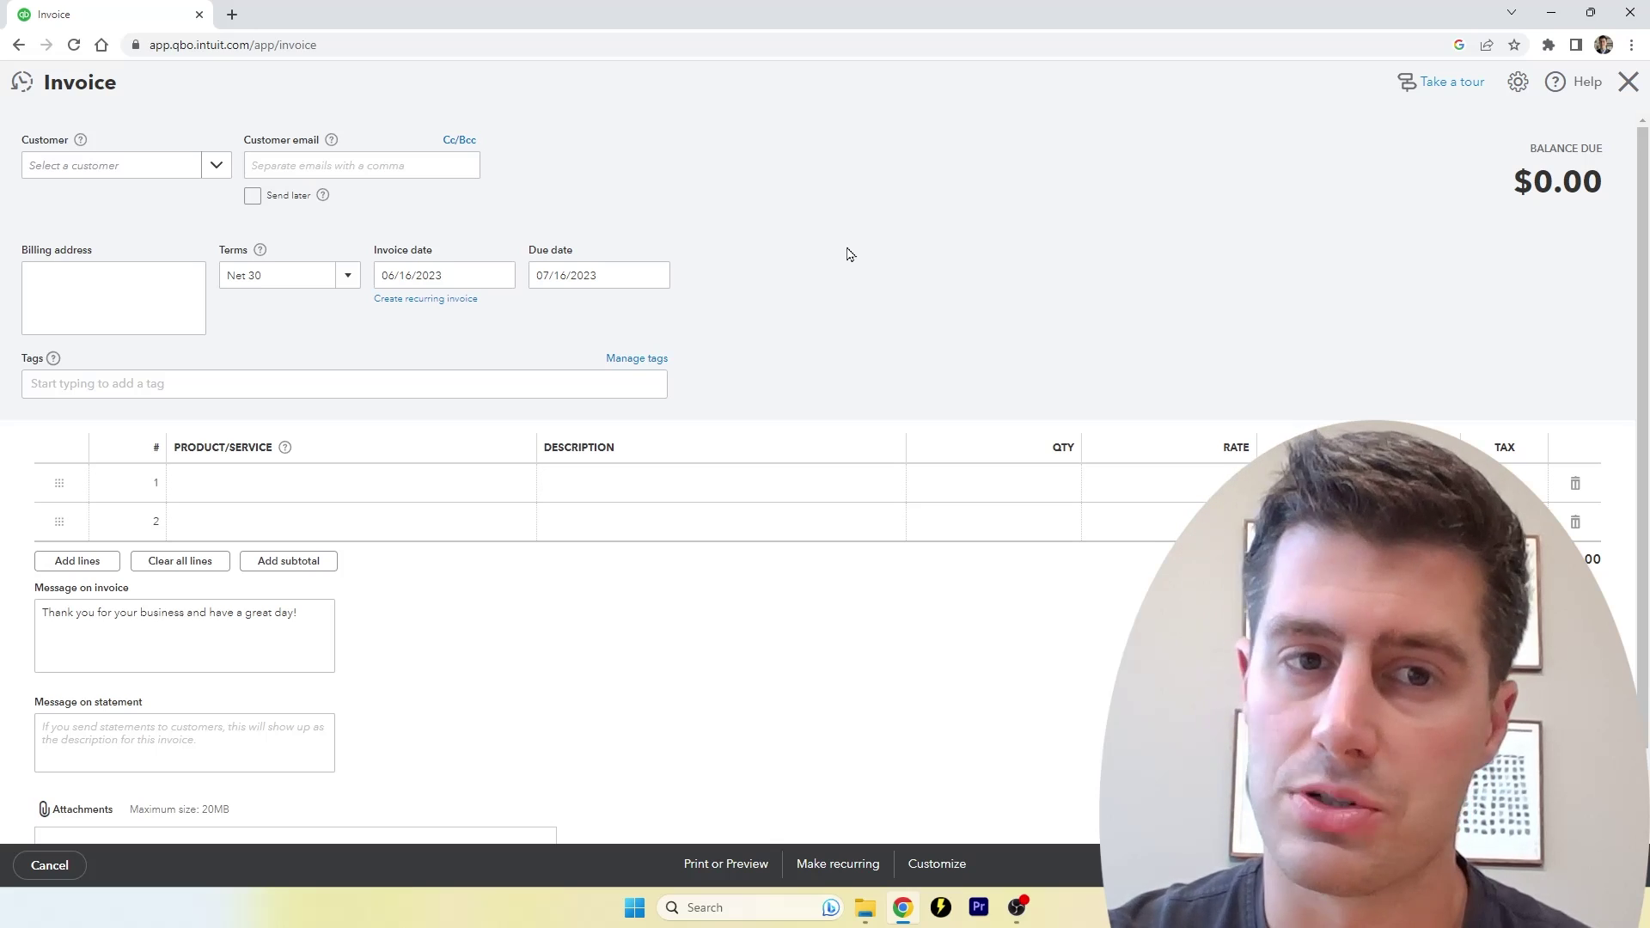
# Review the payment terms list twice, leaving terms at Net 30, and recheck saved emails.
pyautogui.click(348, 275)
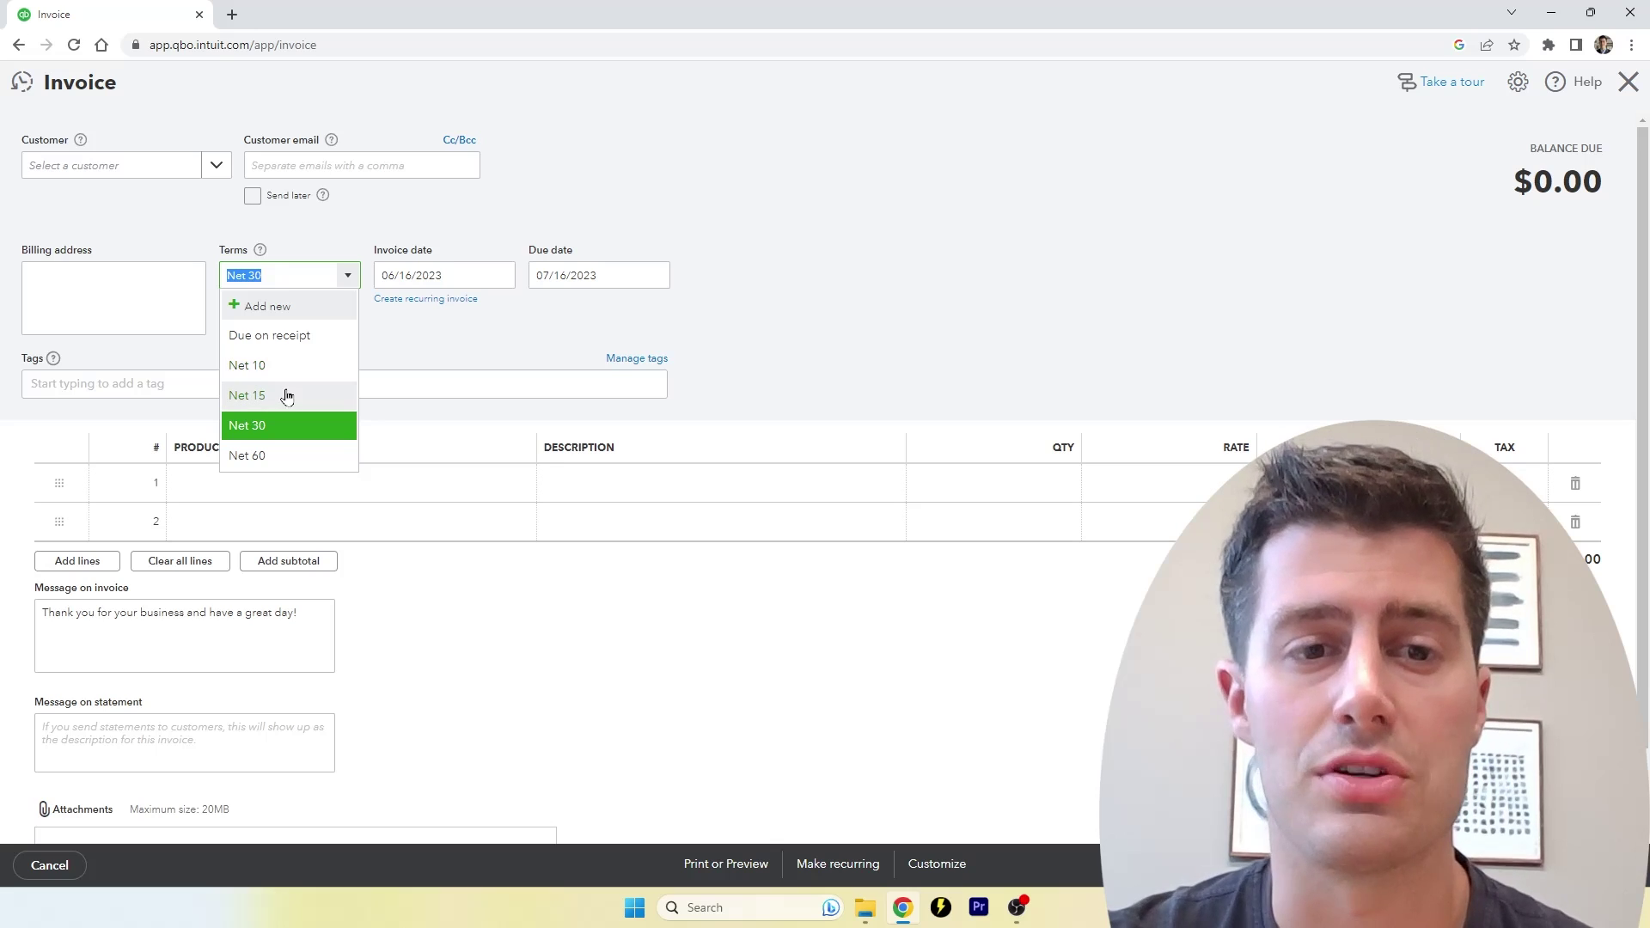
pyautogui.click(791, 281)
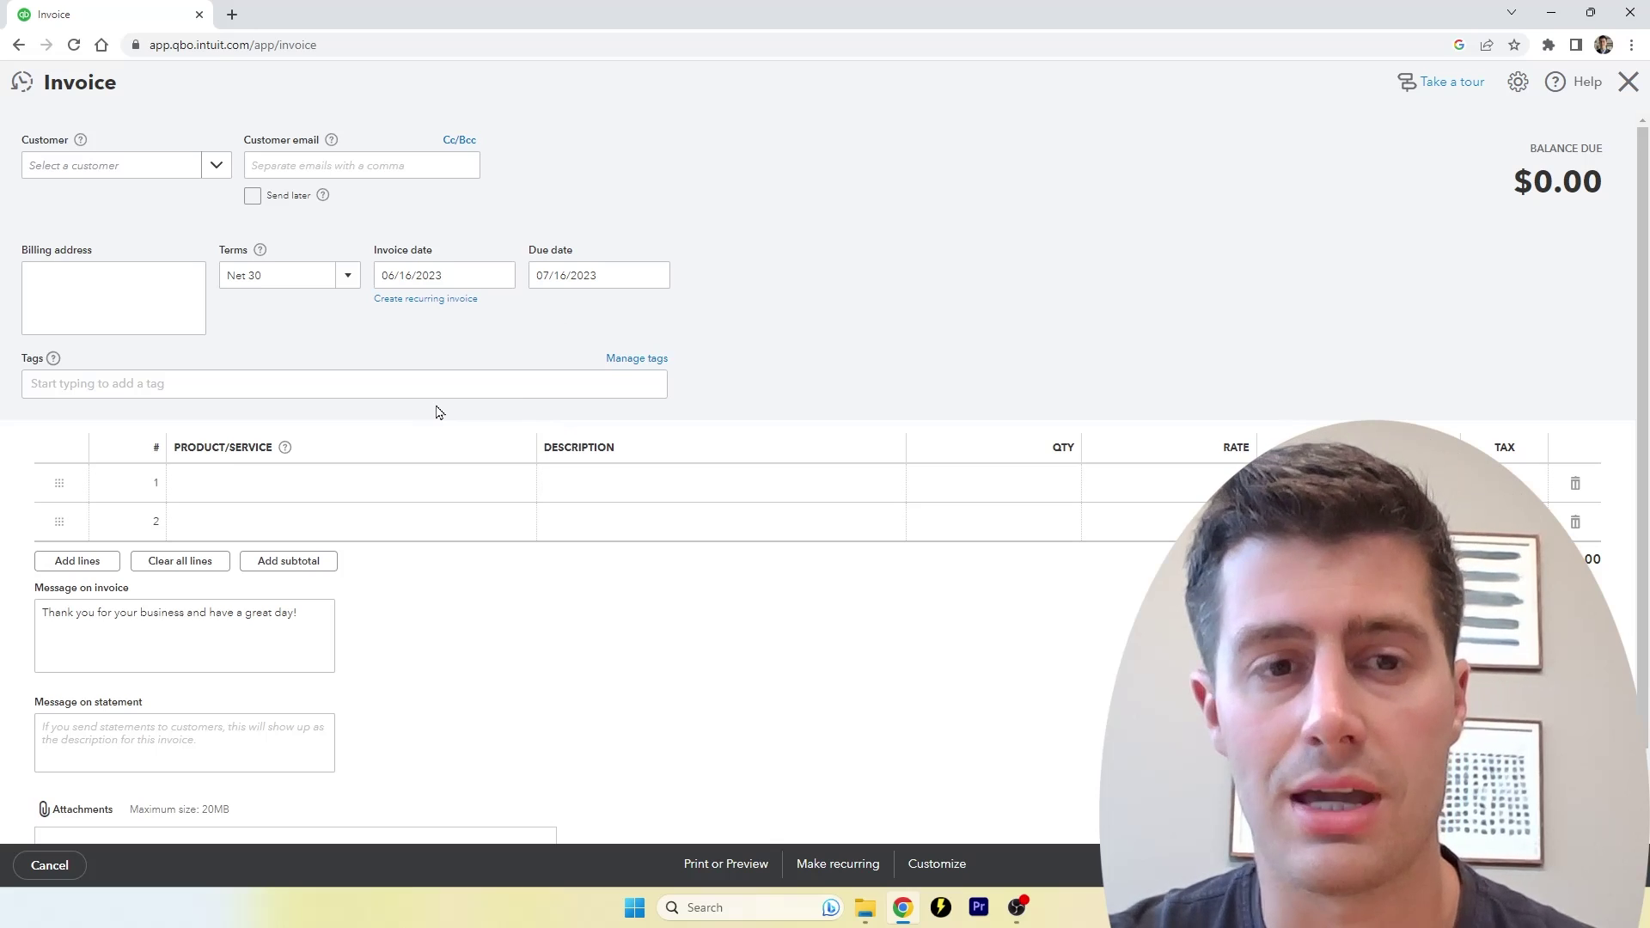
pyautogui.click(348, 279)
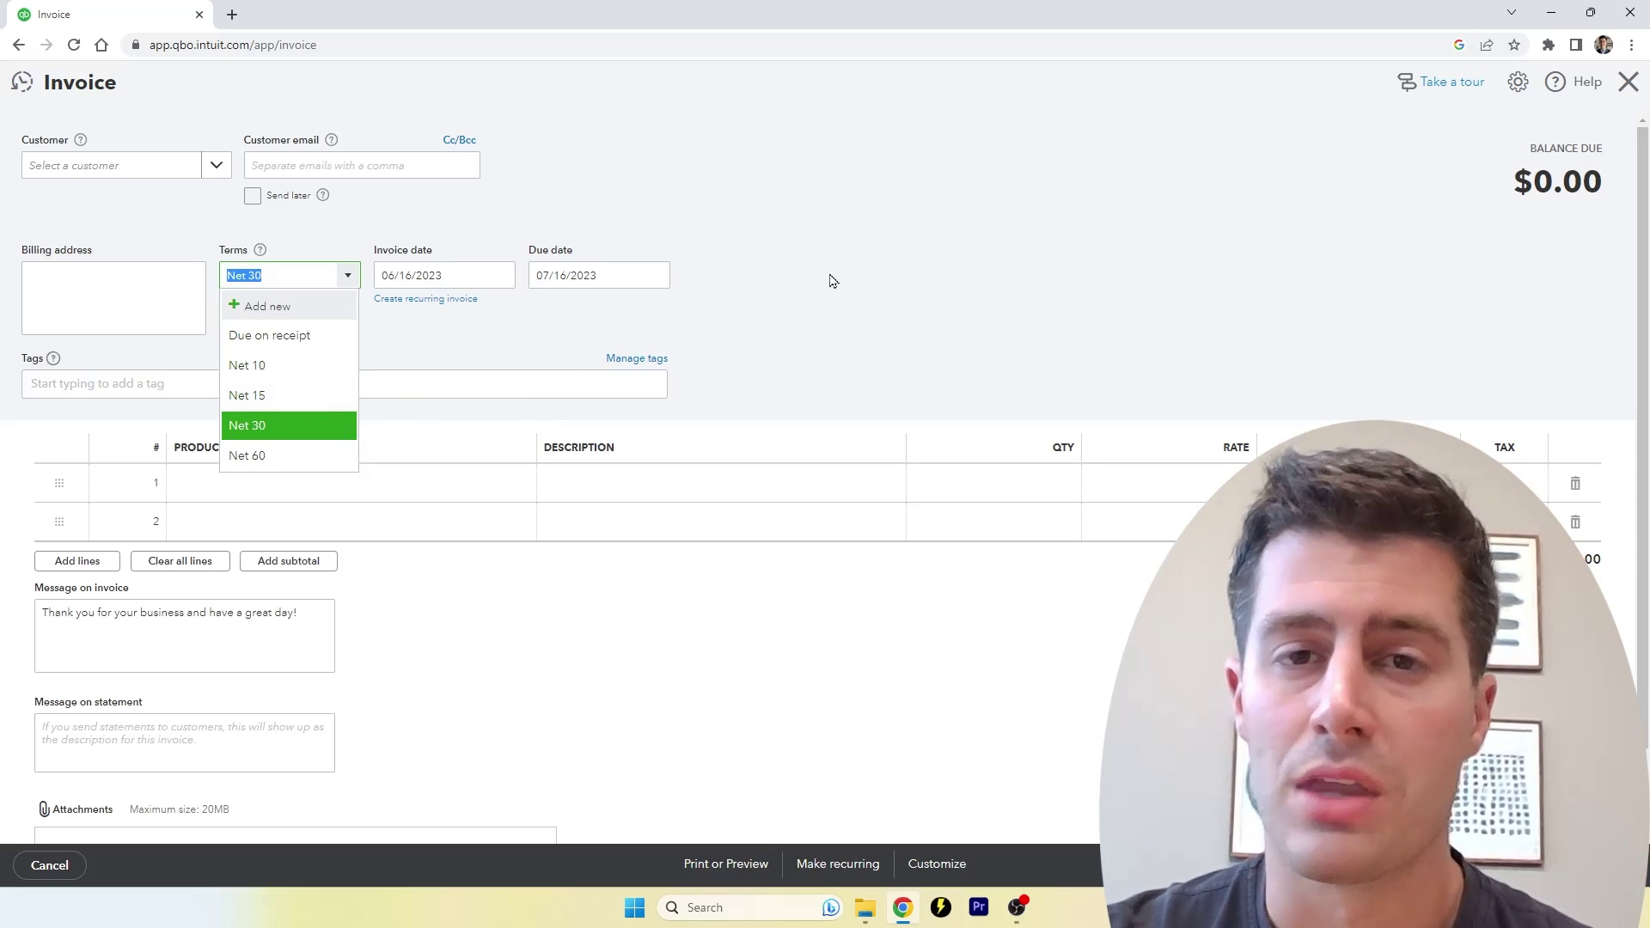
pyautogui.click(817, 313)
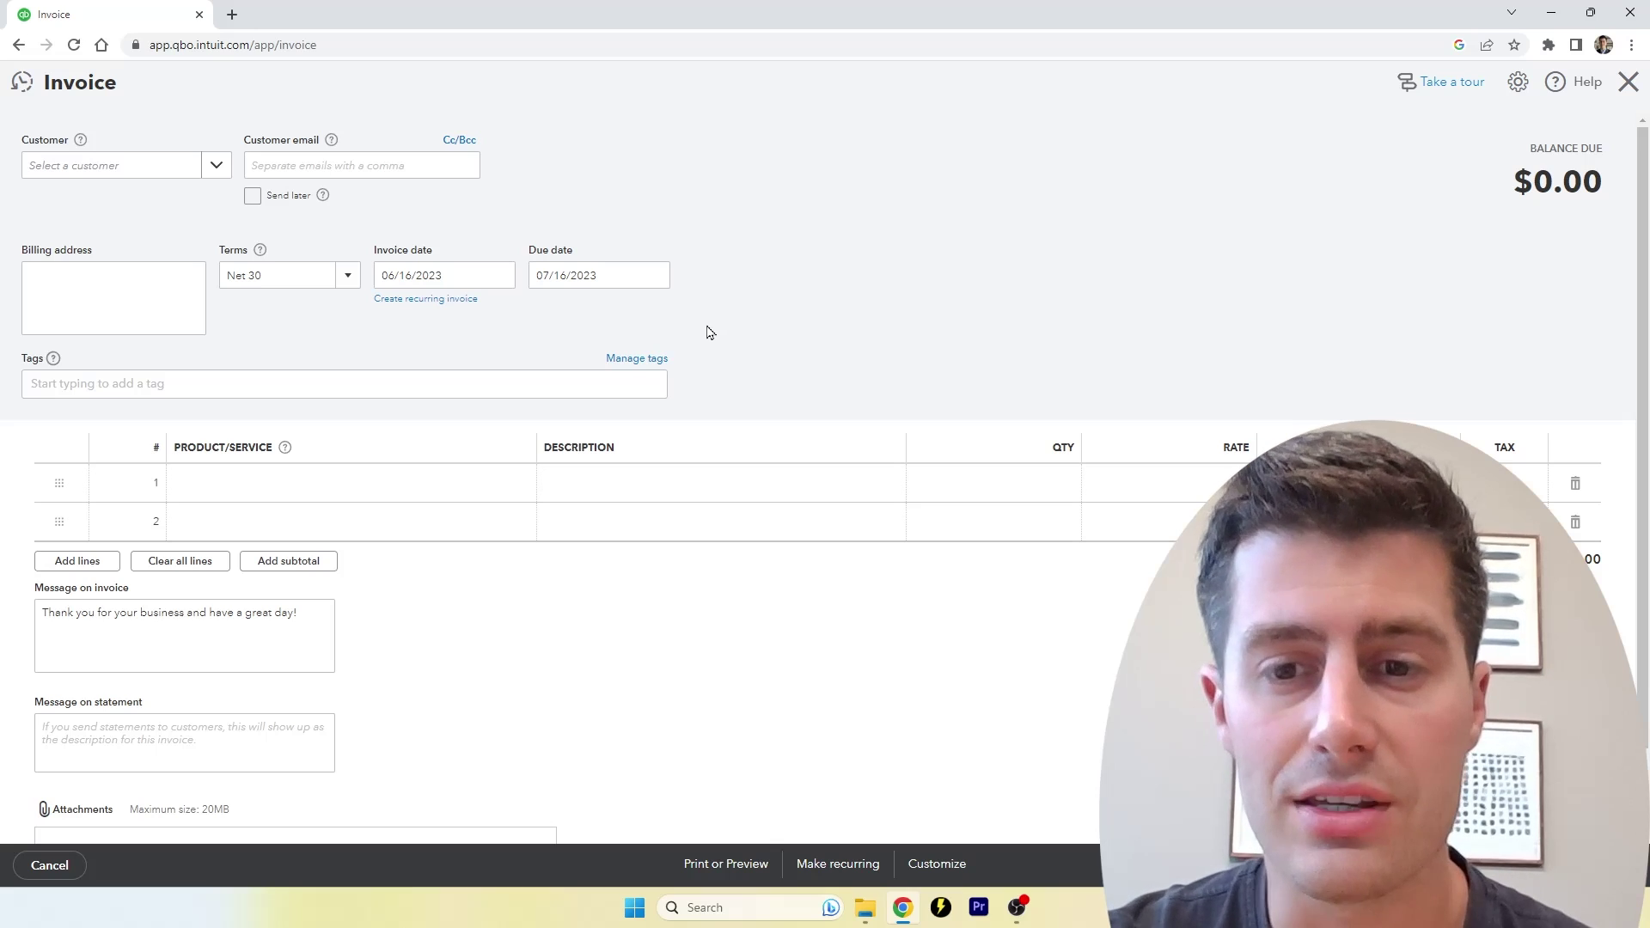
pyautogui.click(352, 164)
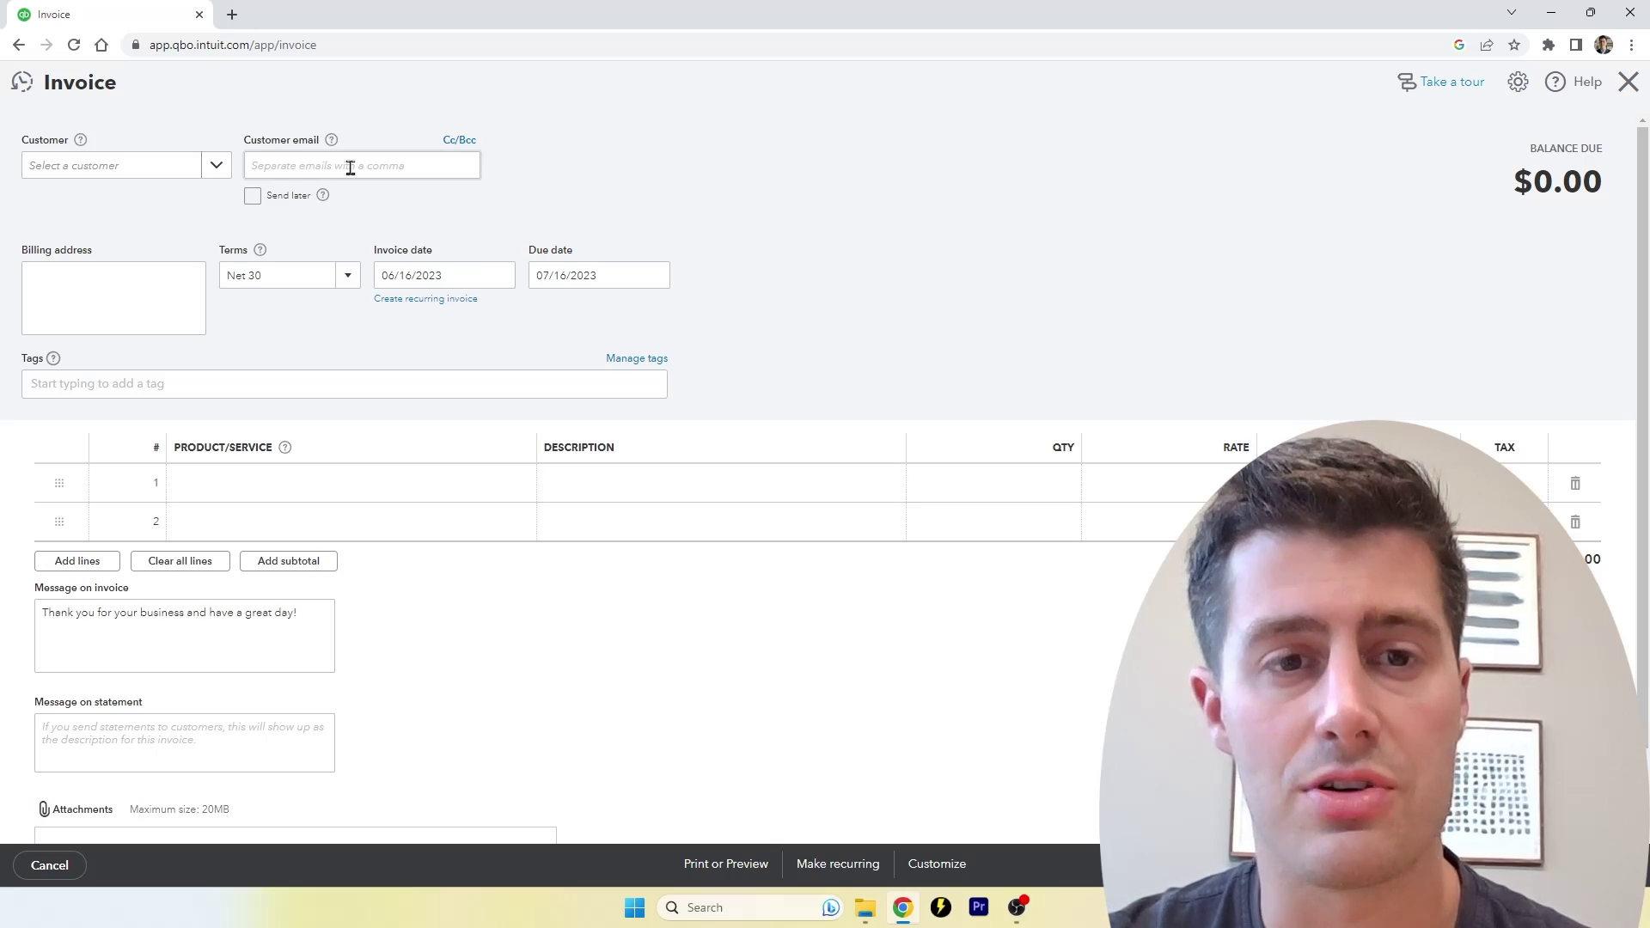
pyautogui.click(713, 212)
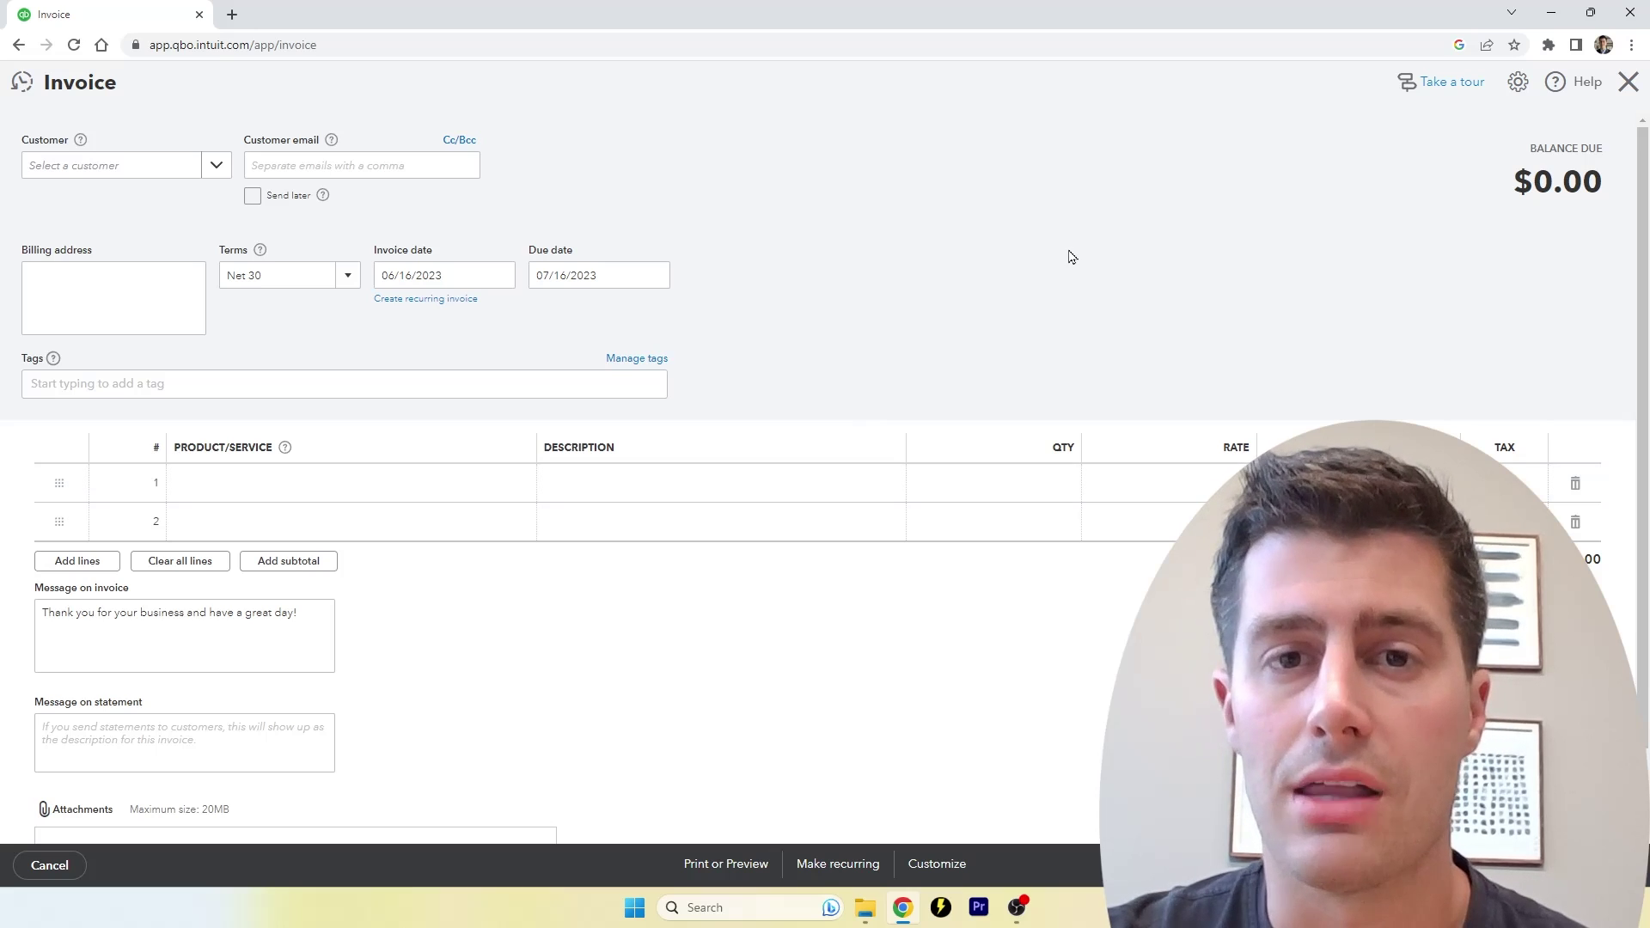
# Close the invoice and open the Accounts receivable aging detail report by searching 'accounts re'.
pyautogui.click(1626, 91)
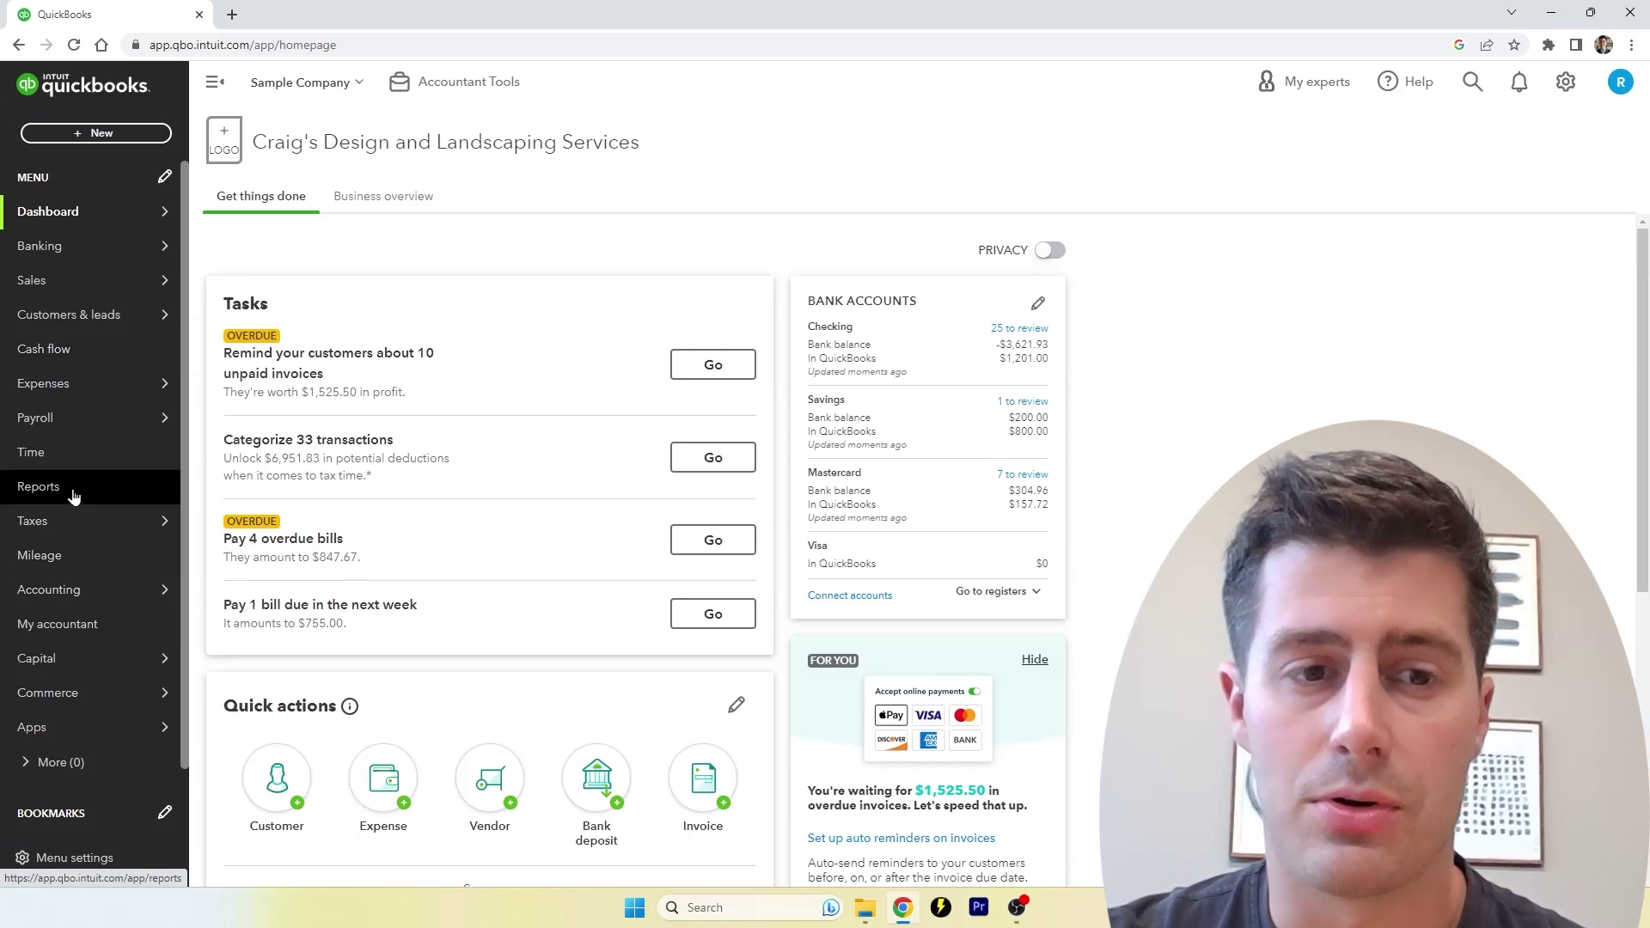
pyautogui.click(65, 496)
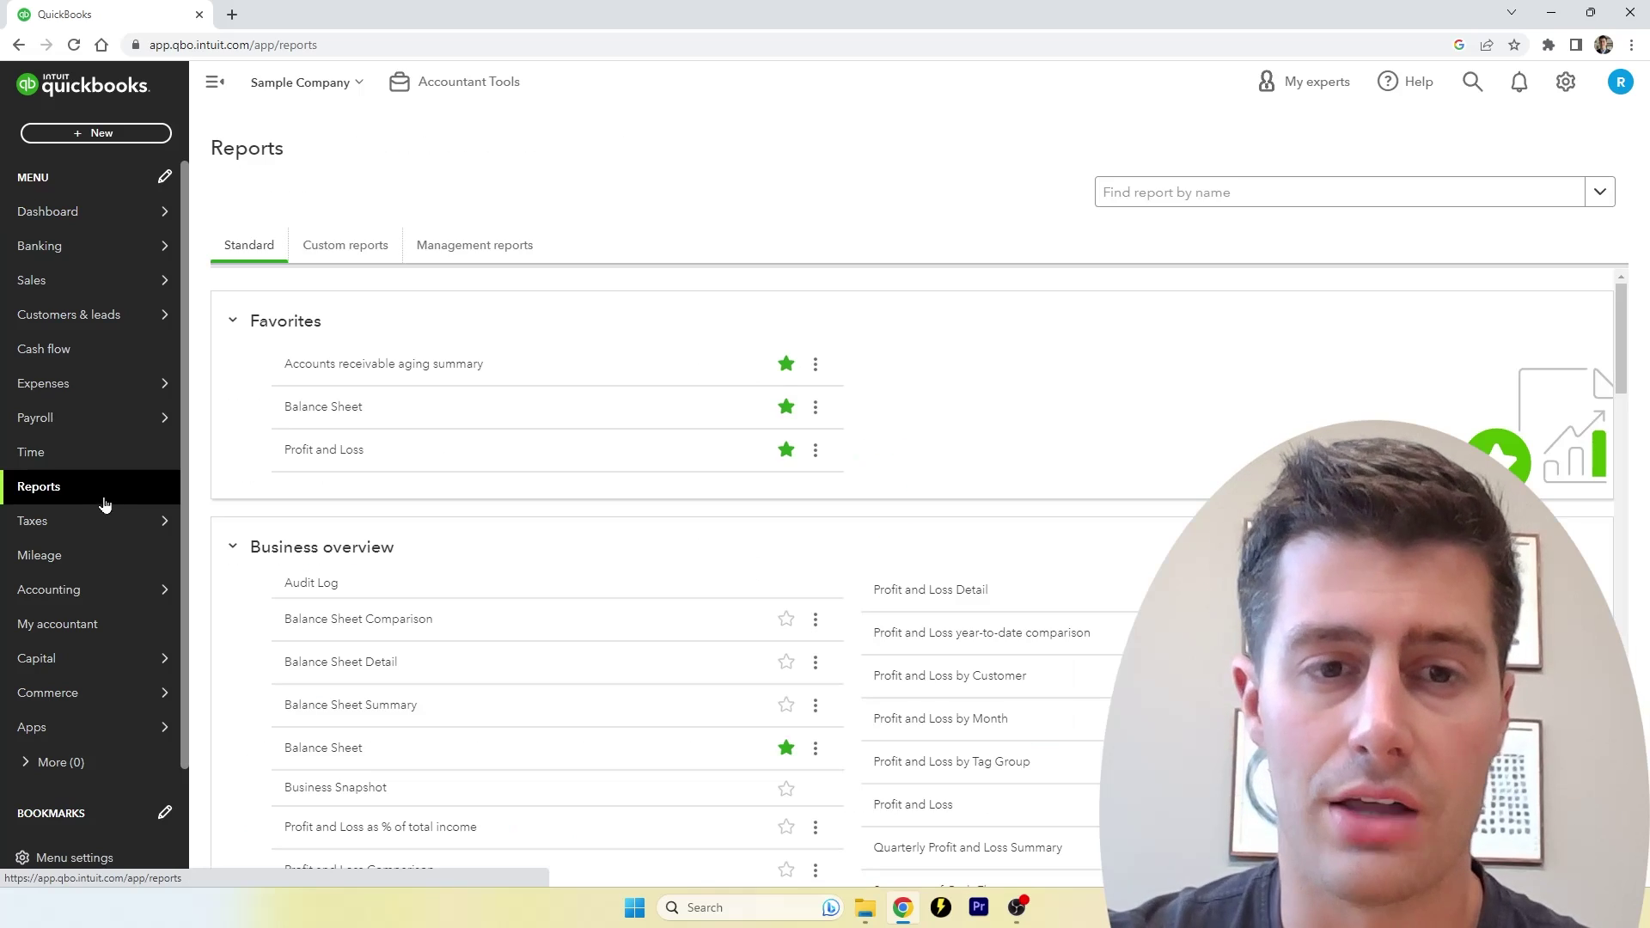
pyautogui.click(1213, 194)
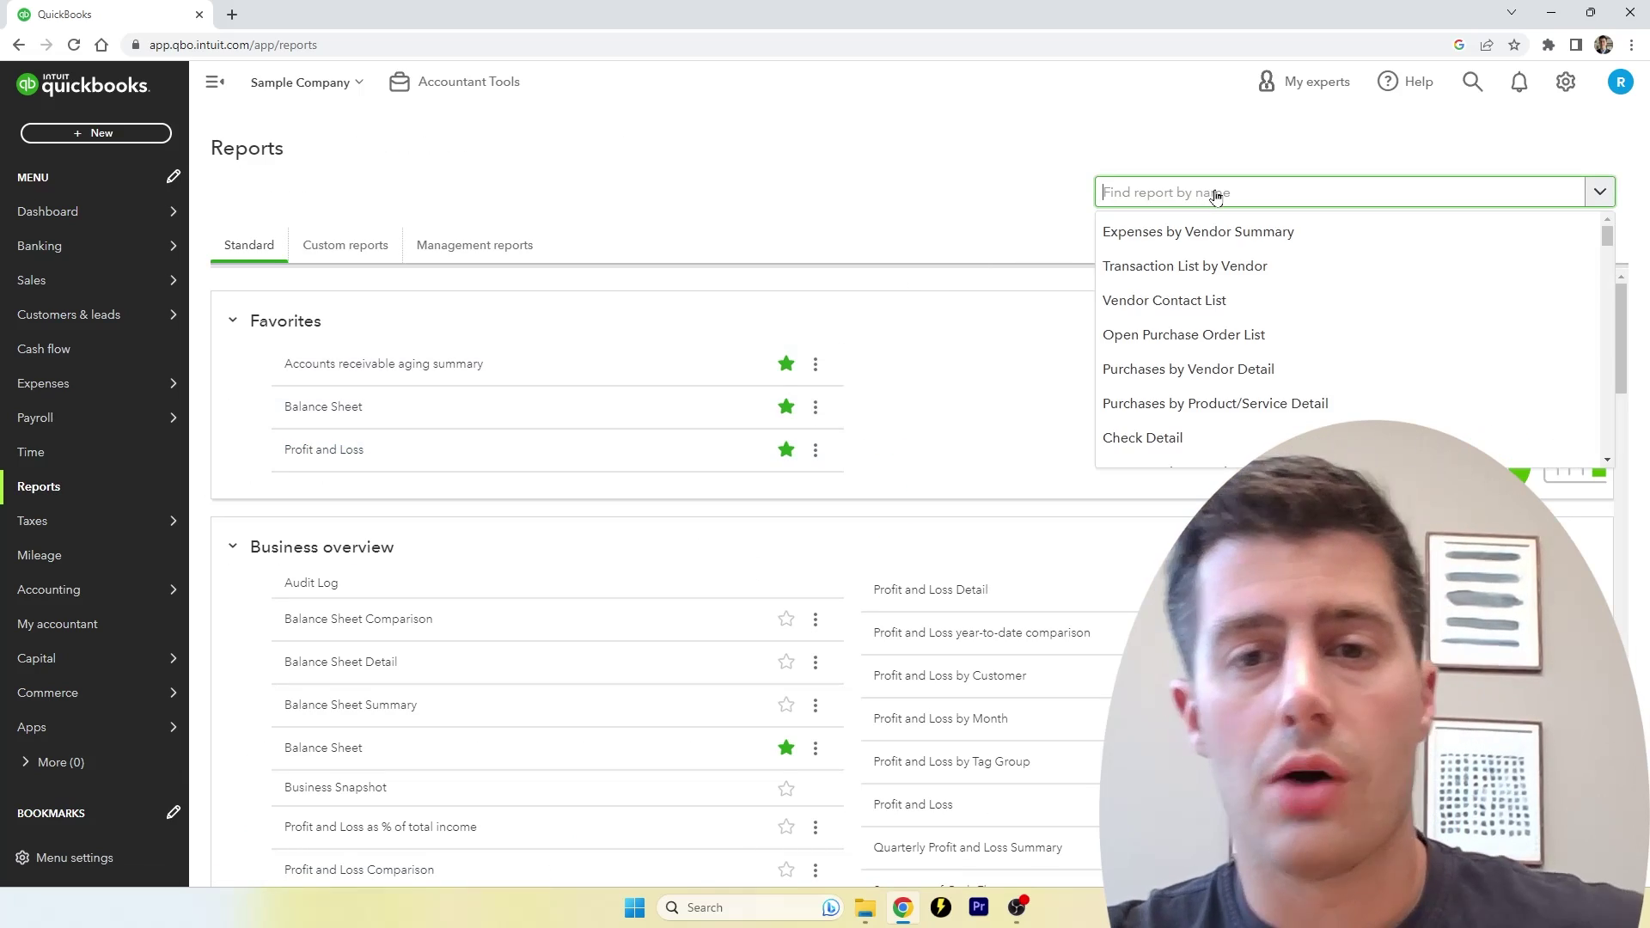
pyautogui.write('accounts rec')
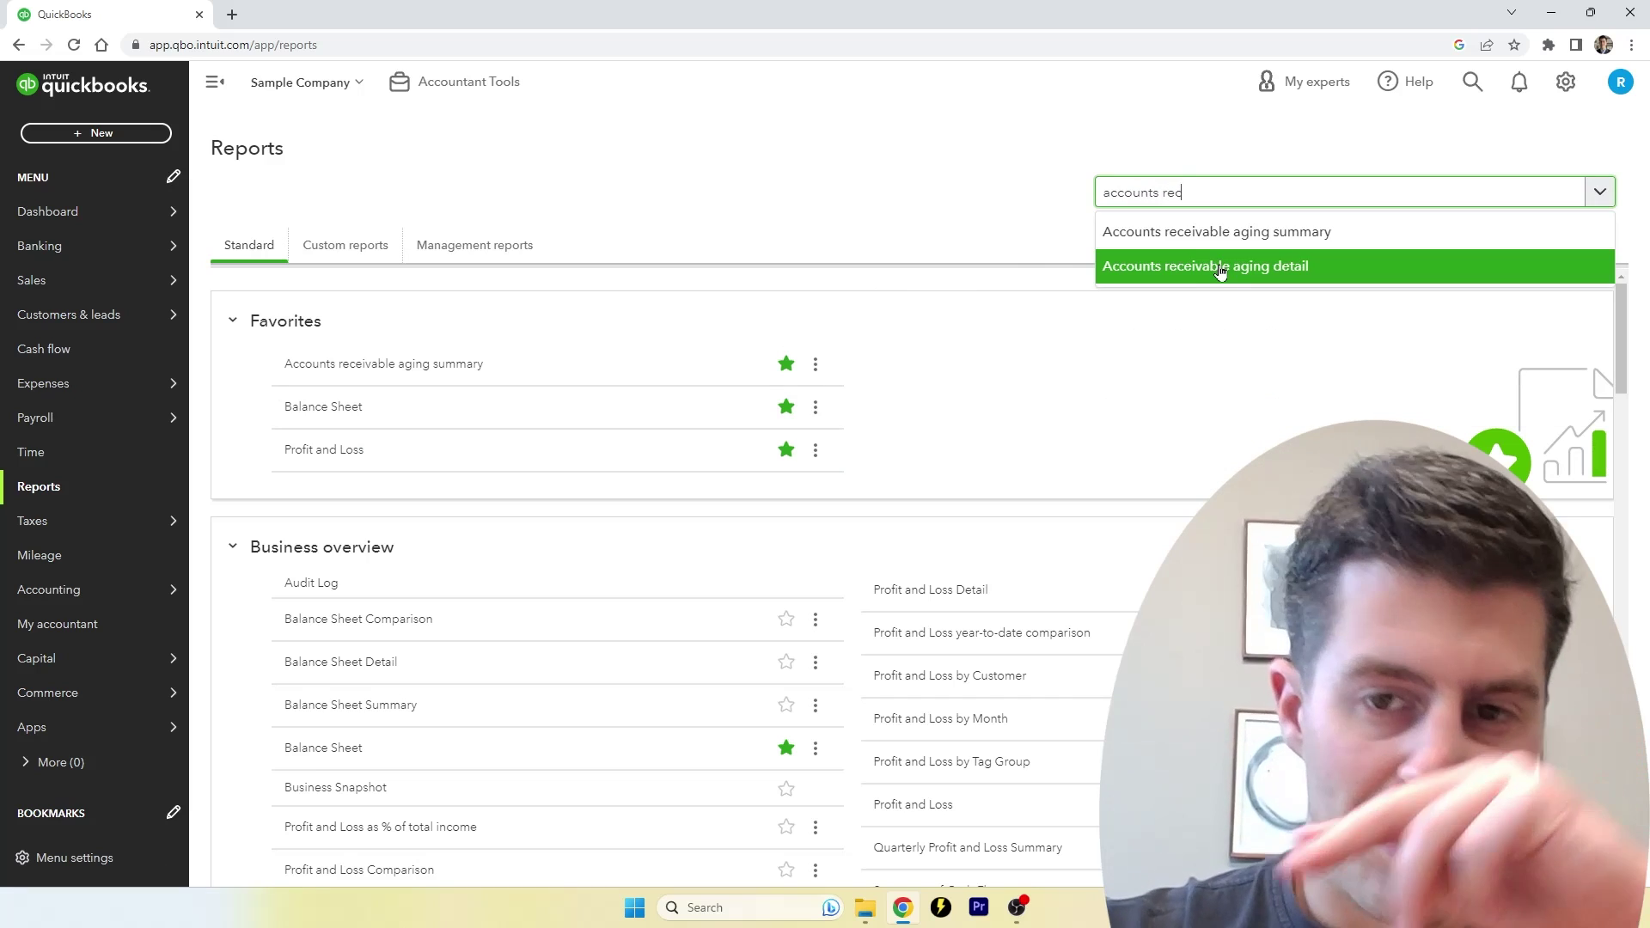
pyautogui.click(1221, 271)
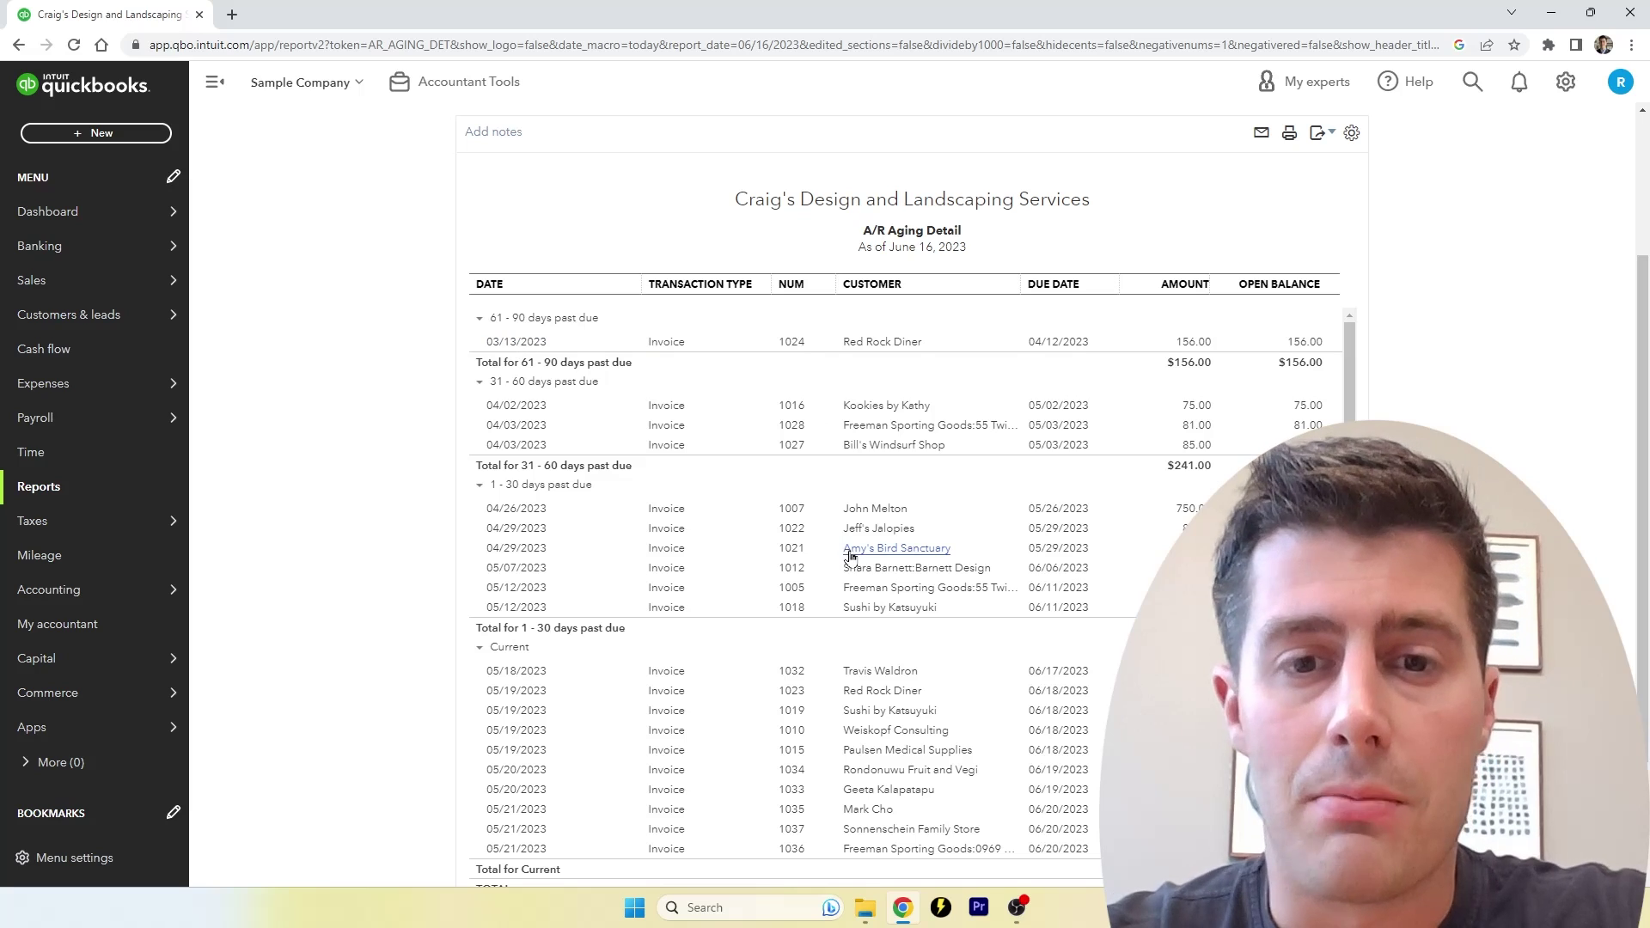
pyautogui.scroll(-1, 847, 568)
pyautogui.scroll(1, 593, 662)
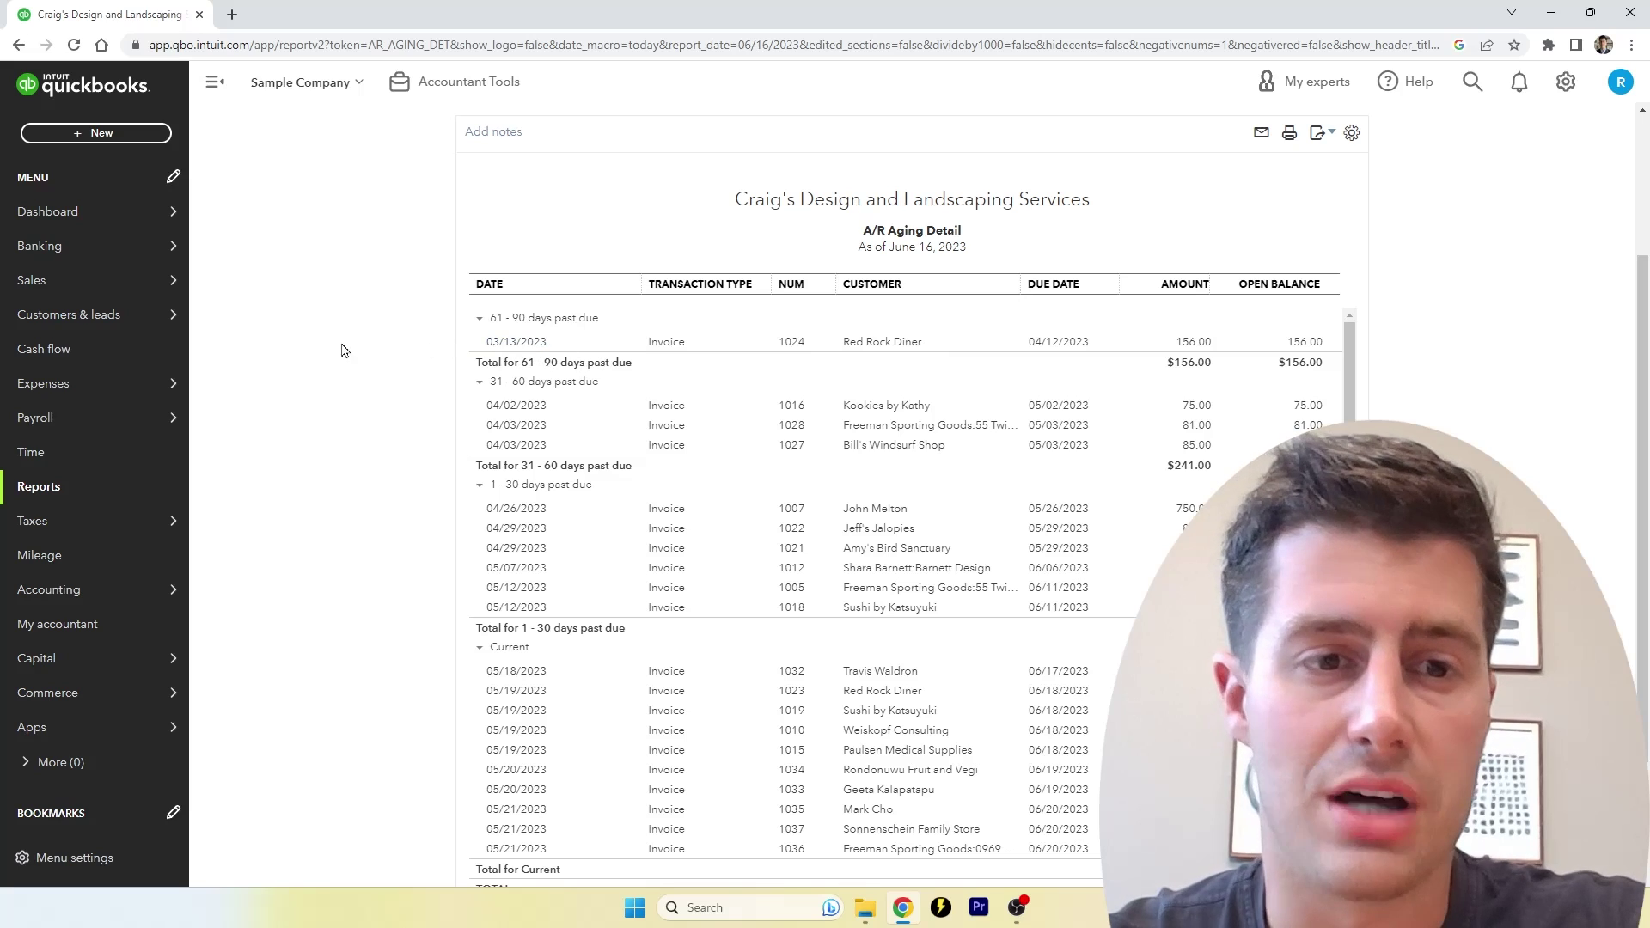
# Filter the Invoices list to Unpaid invoices dated within the Last 6 months.
pyautogui.moveTo(79, 285)
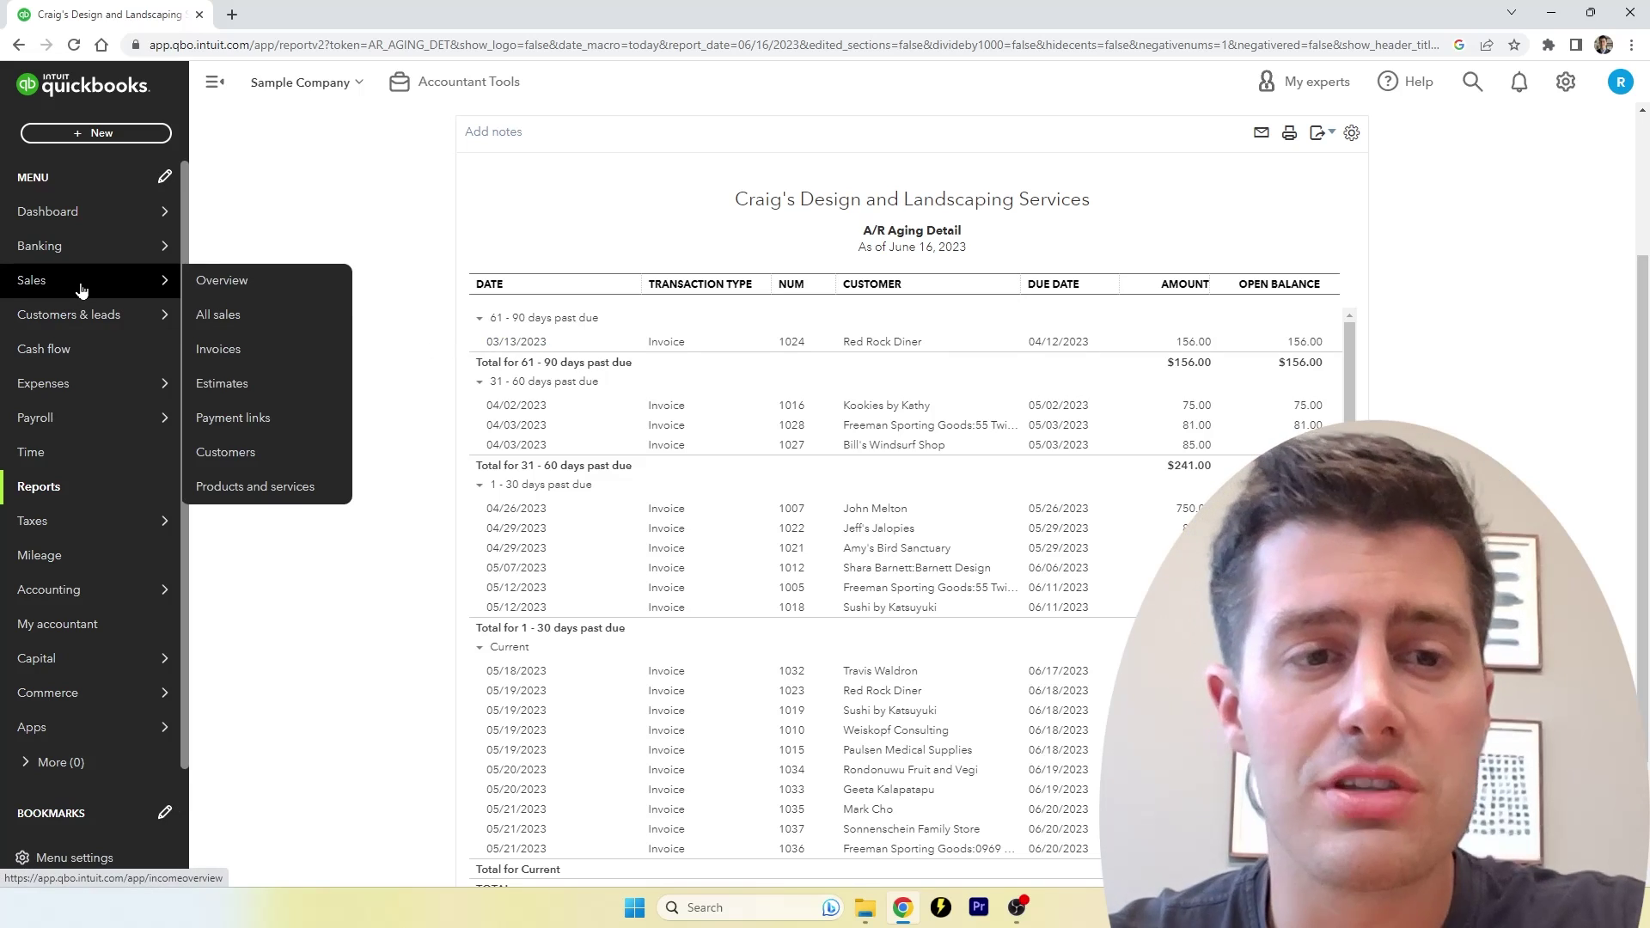
pyautogui.click(256, 352)
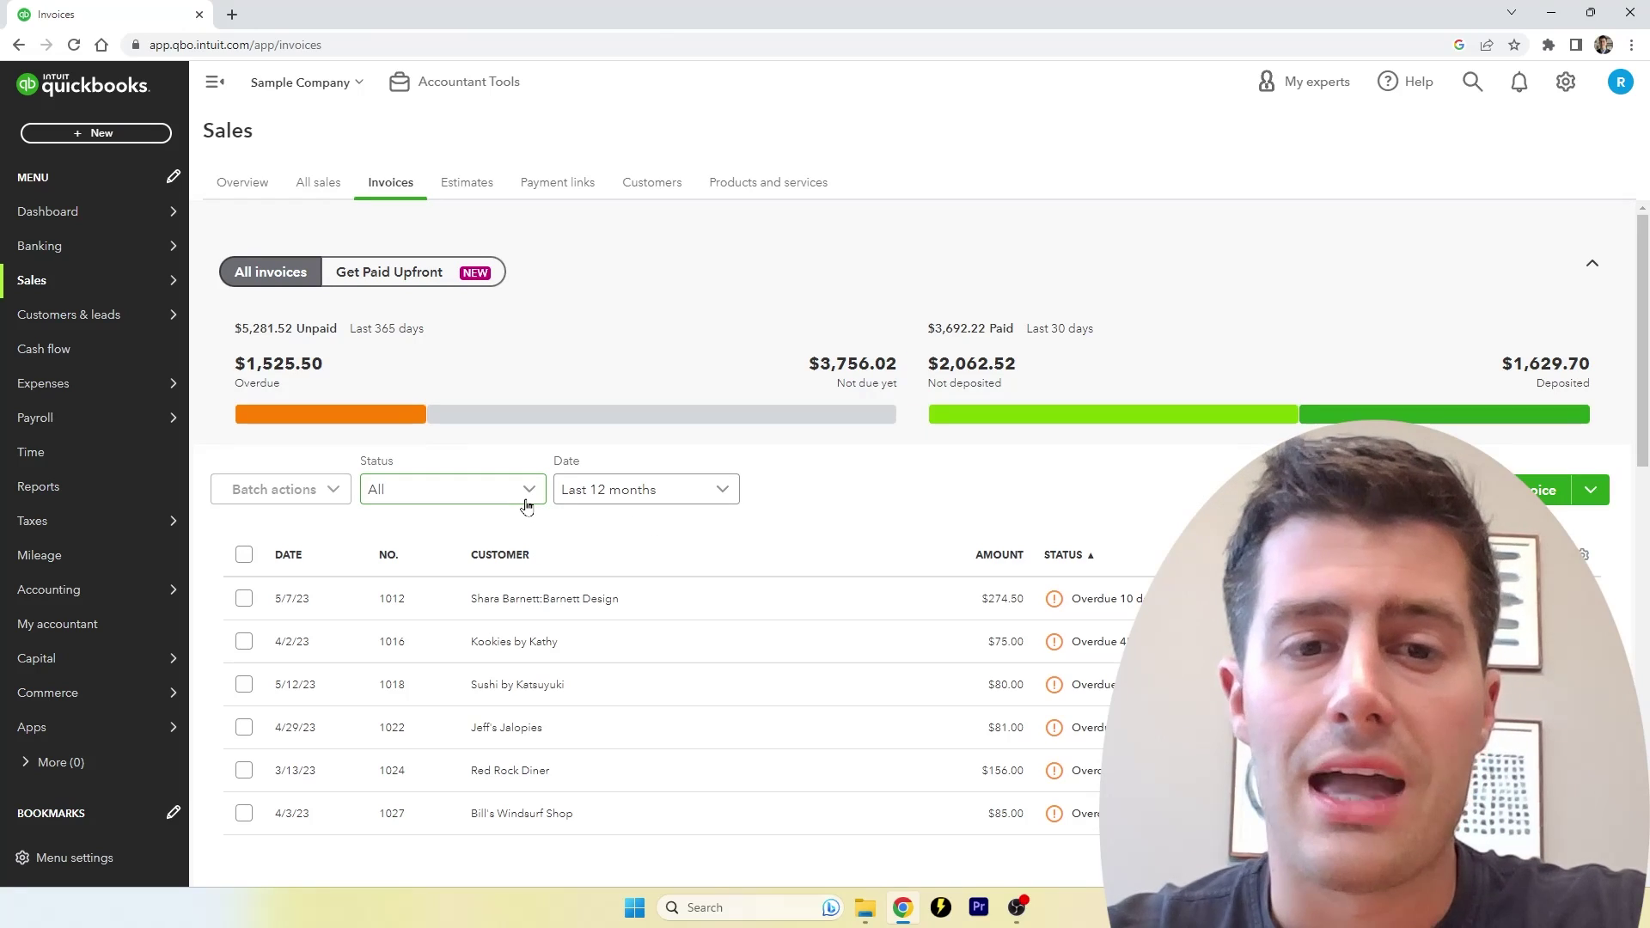
pyautogui.click(527, 505)
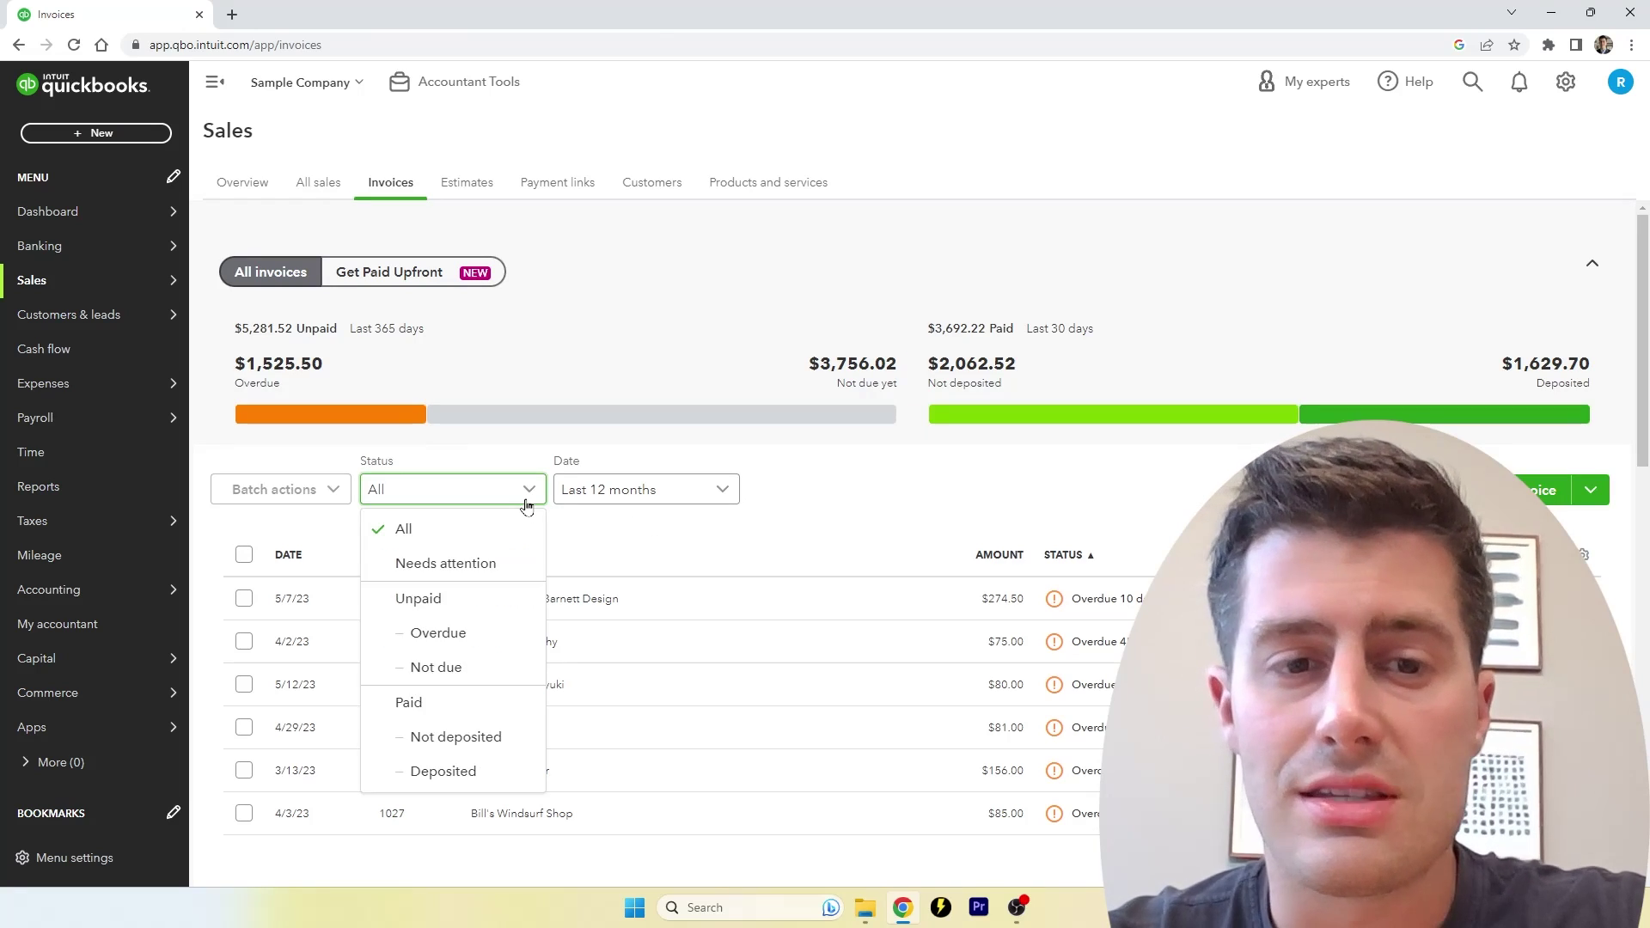
pyautogui.click(481, 606)
pyautogui.click(606, 500)
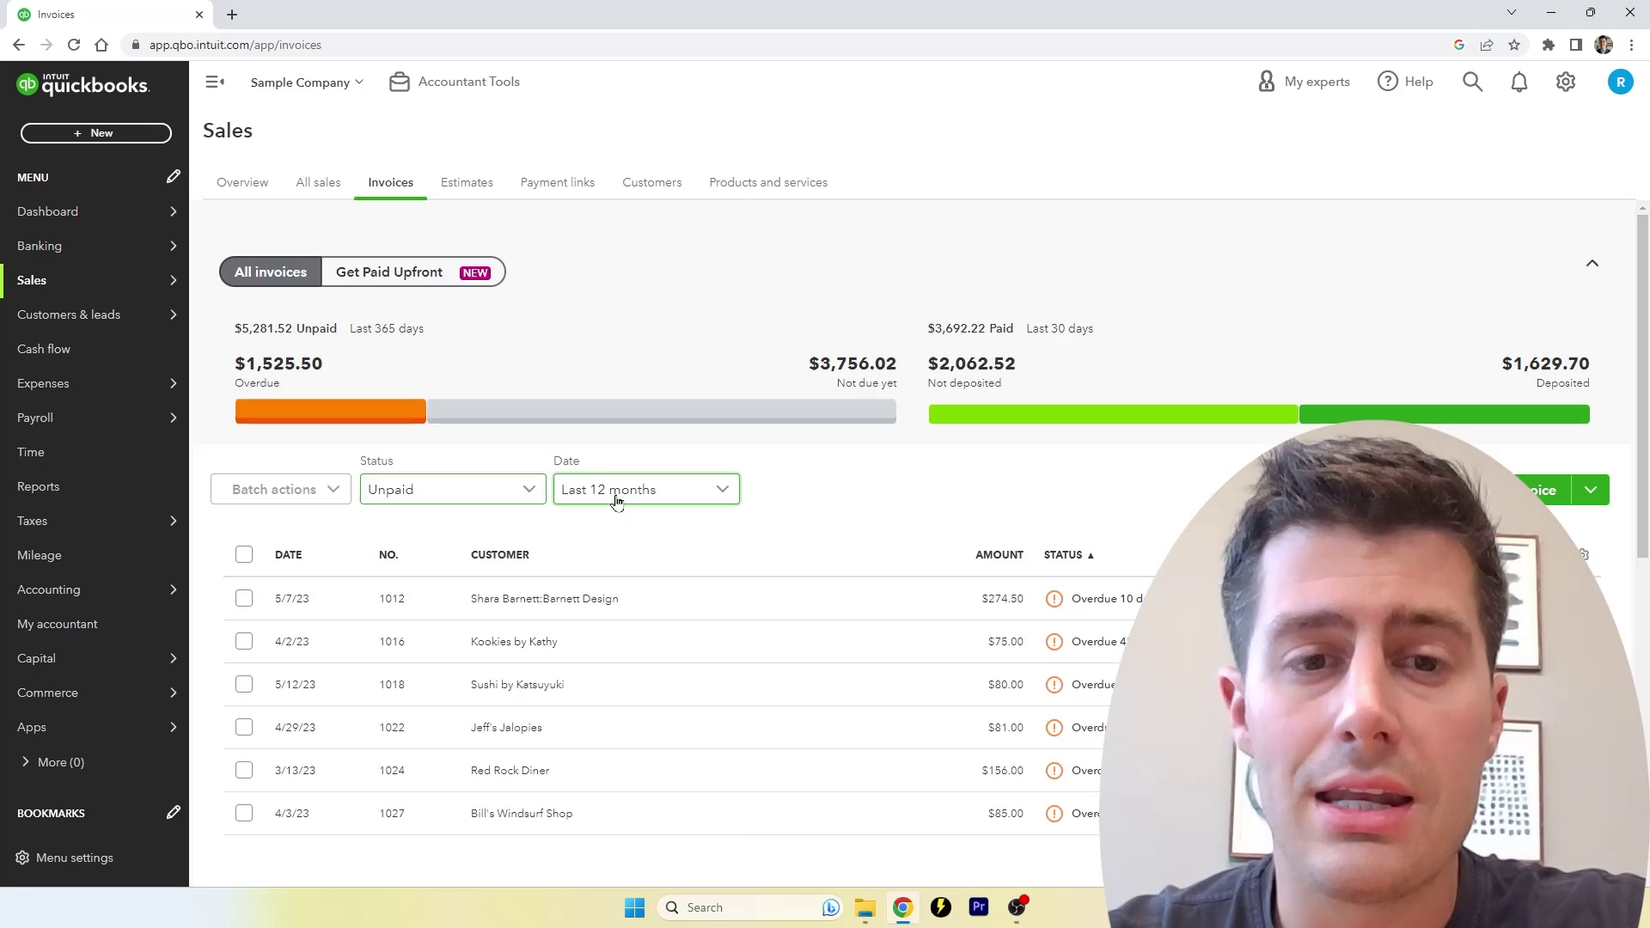
pyautogui.scroll(-2, 626, 680)
pyautogui.click(626, 838)
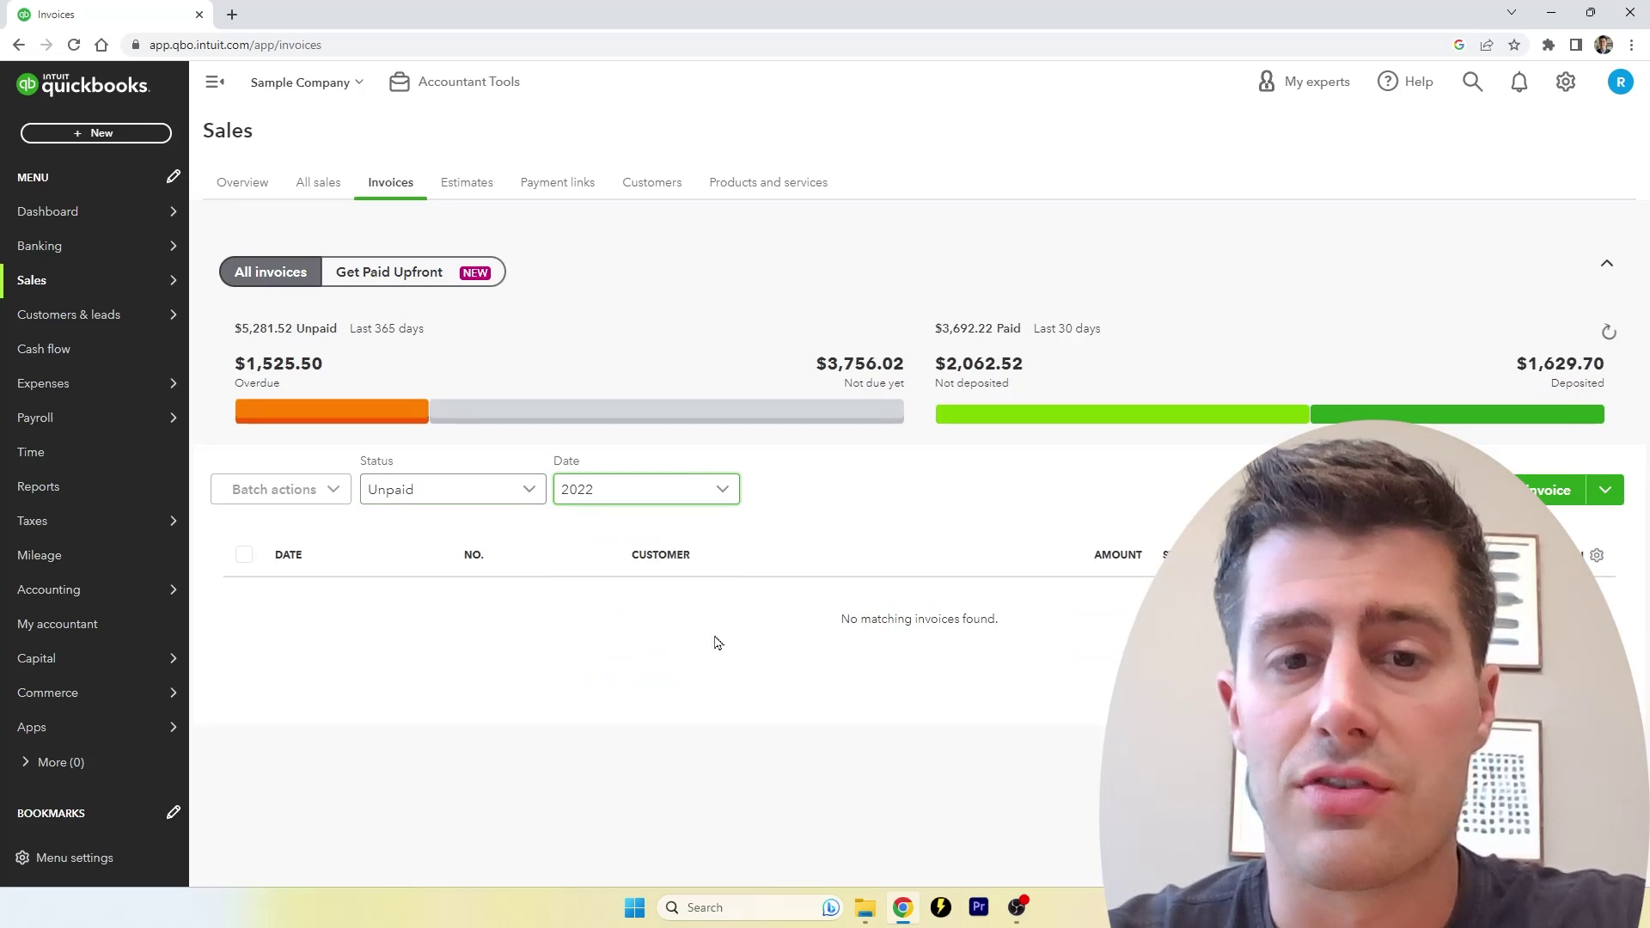
pyautogui.click(728, 505)
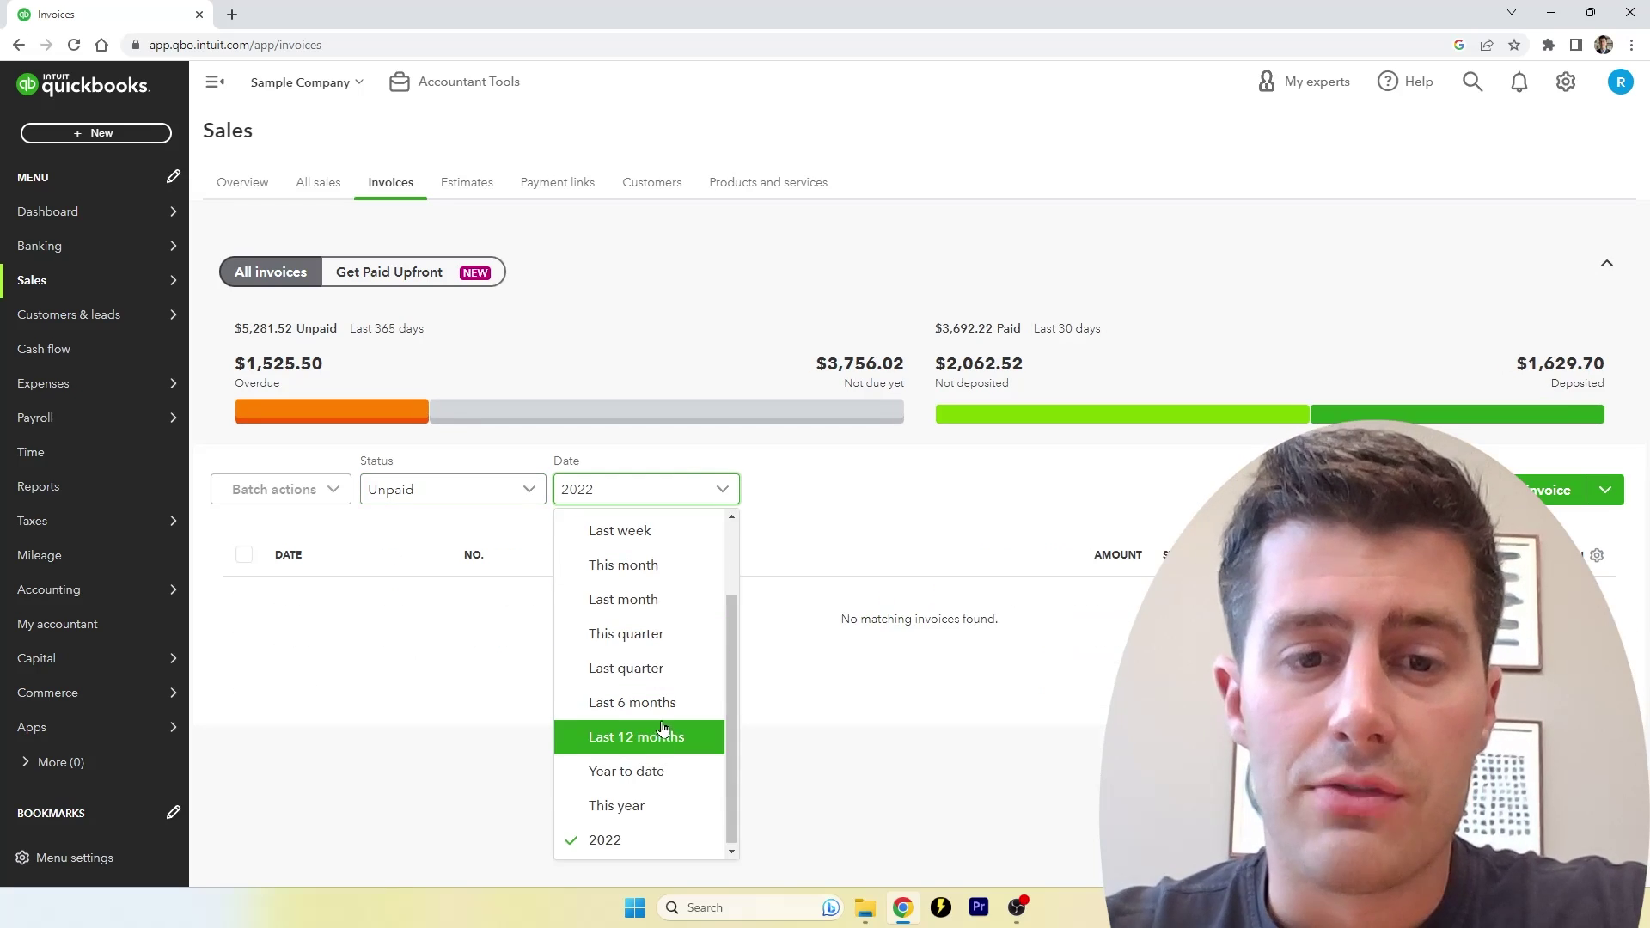
pyautogui.click(663, 706)
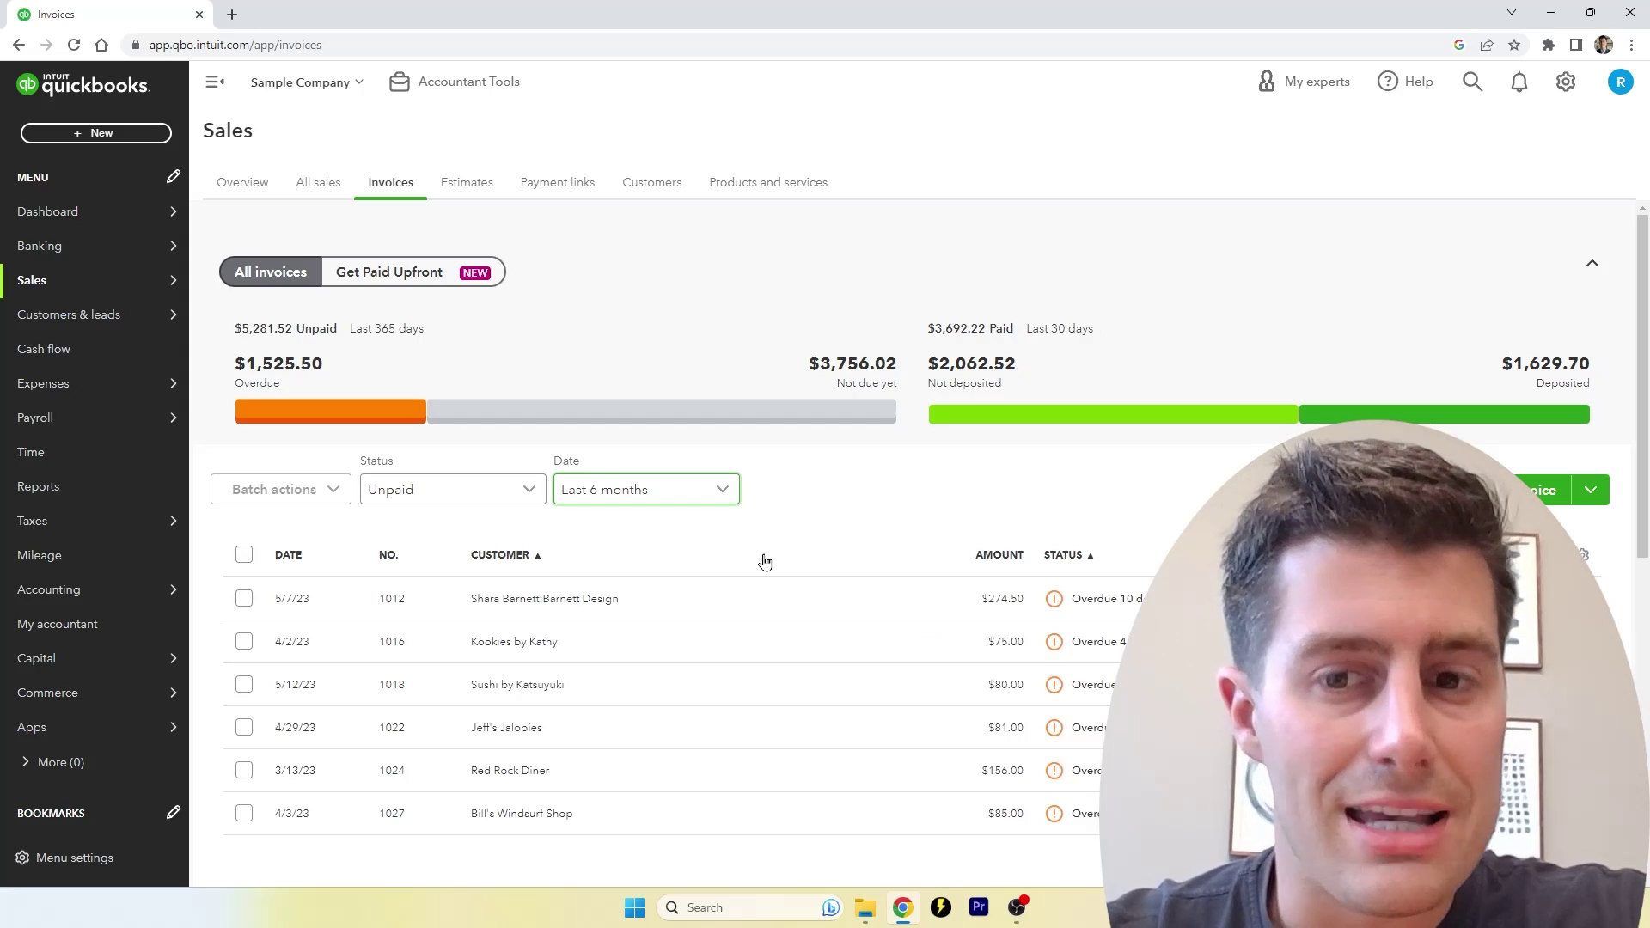
pyautogui.scroll(-4, 841, 584)
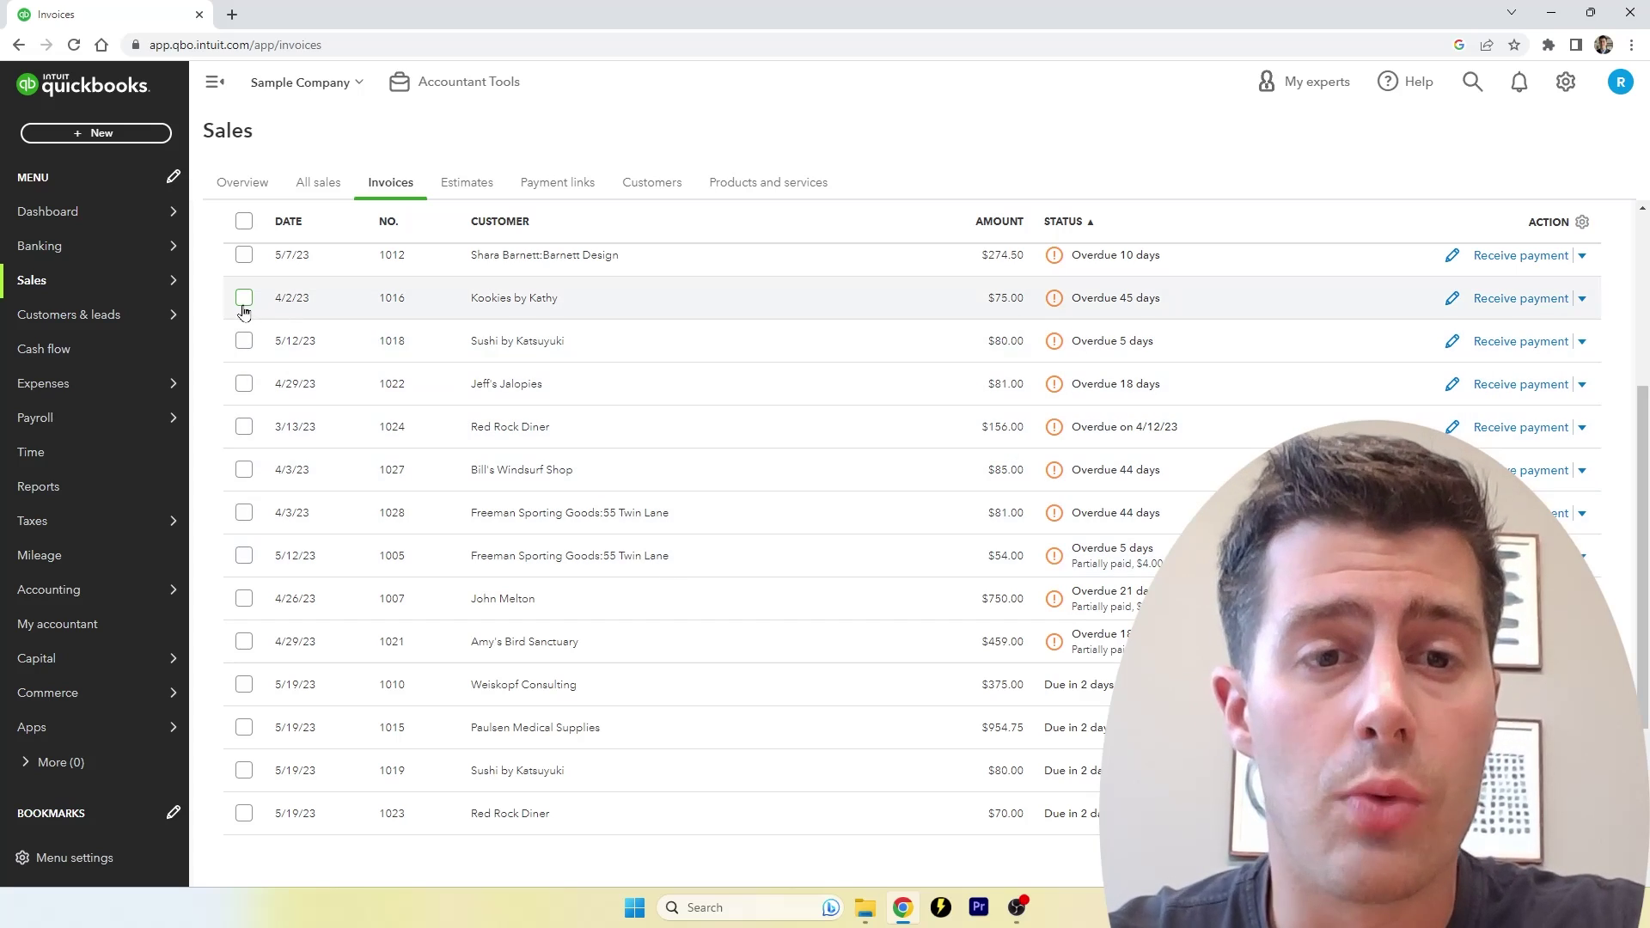
pyautogui.scroll(2, 760, 366)
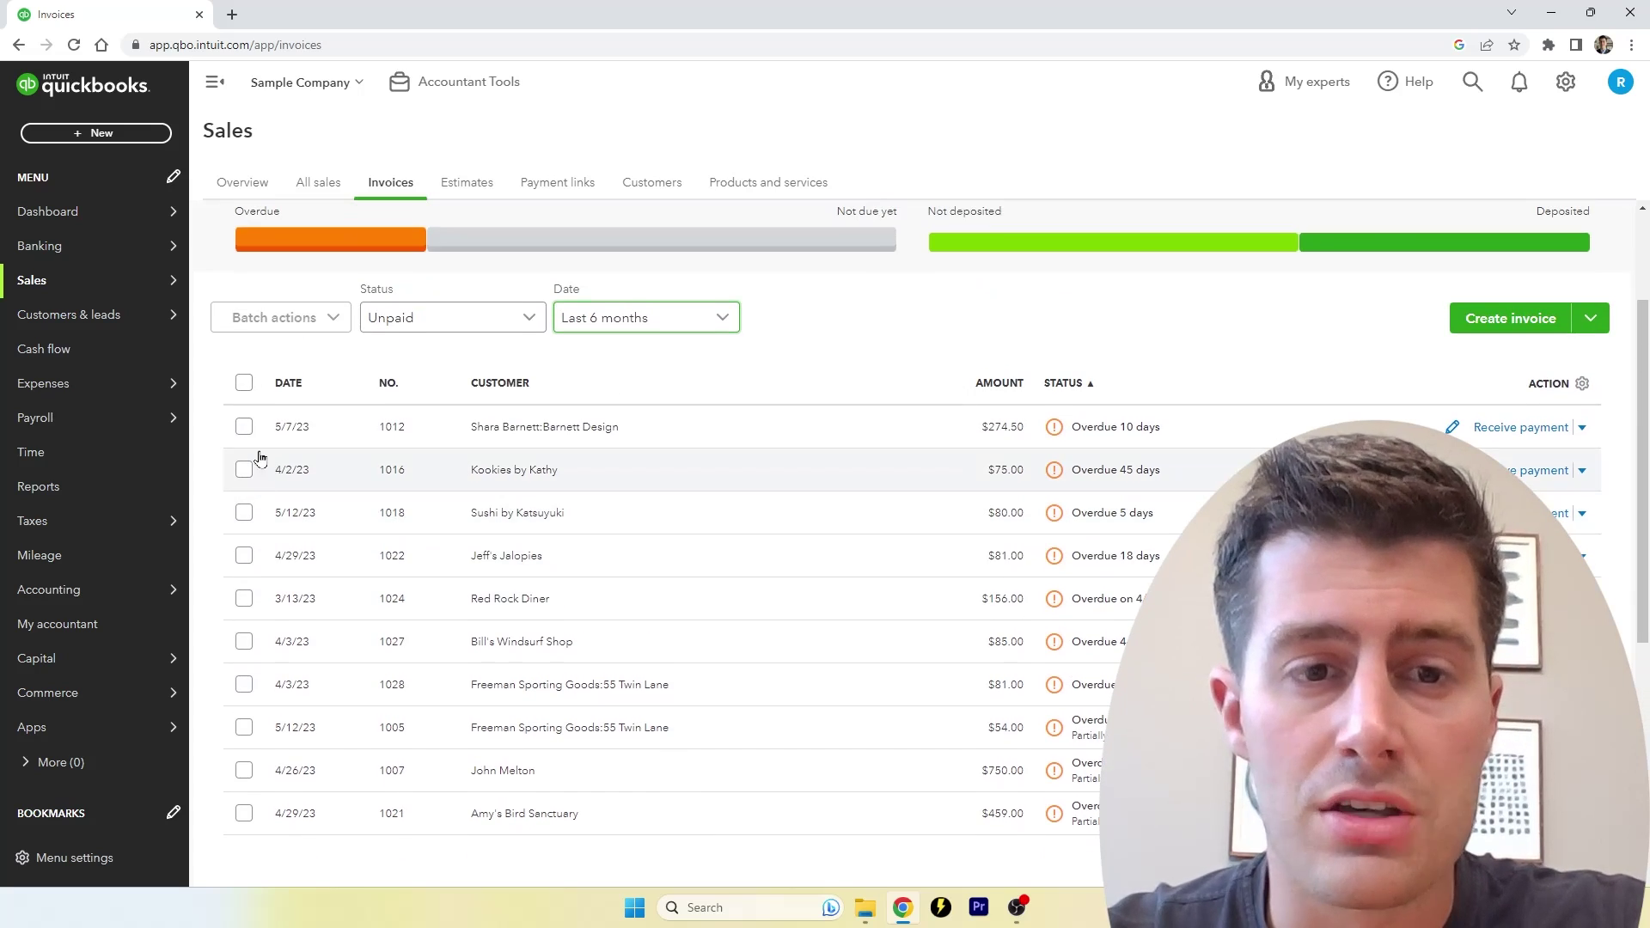
# Select all listed invoices and send them payment reminders.
pyautogui.click(244, 384)
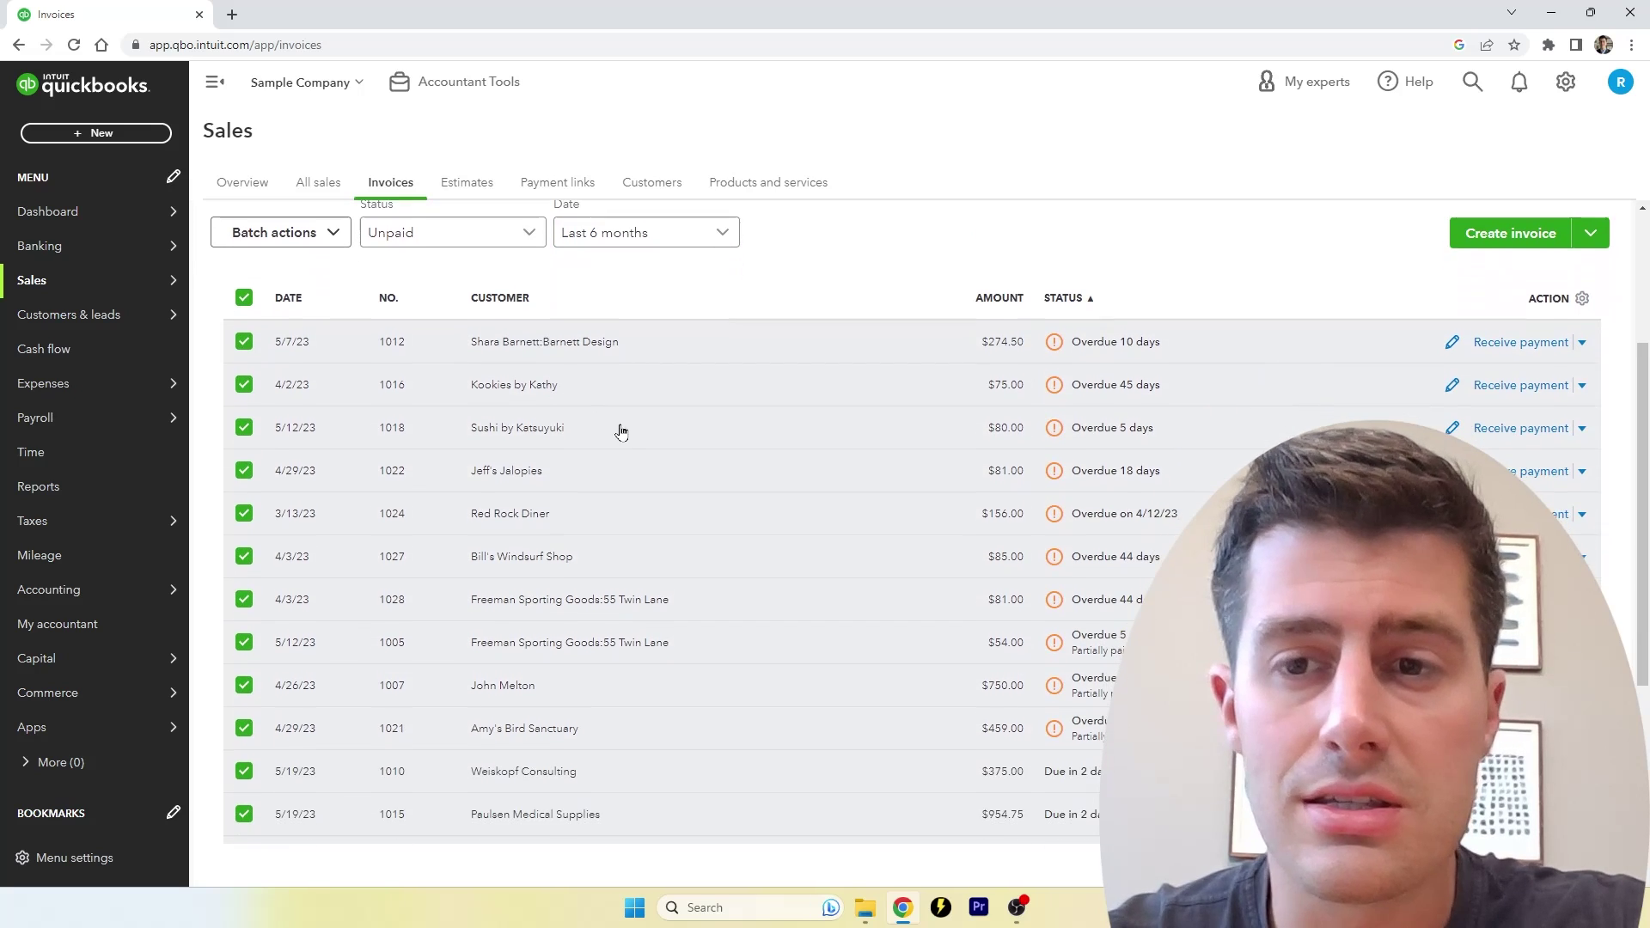
pyautogui.click(319, 411)
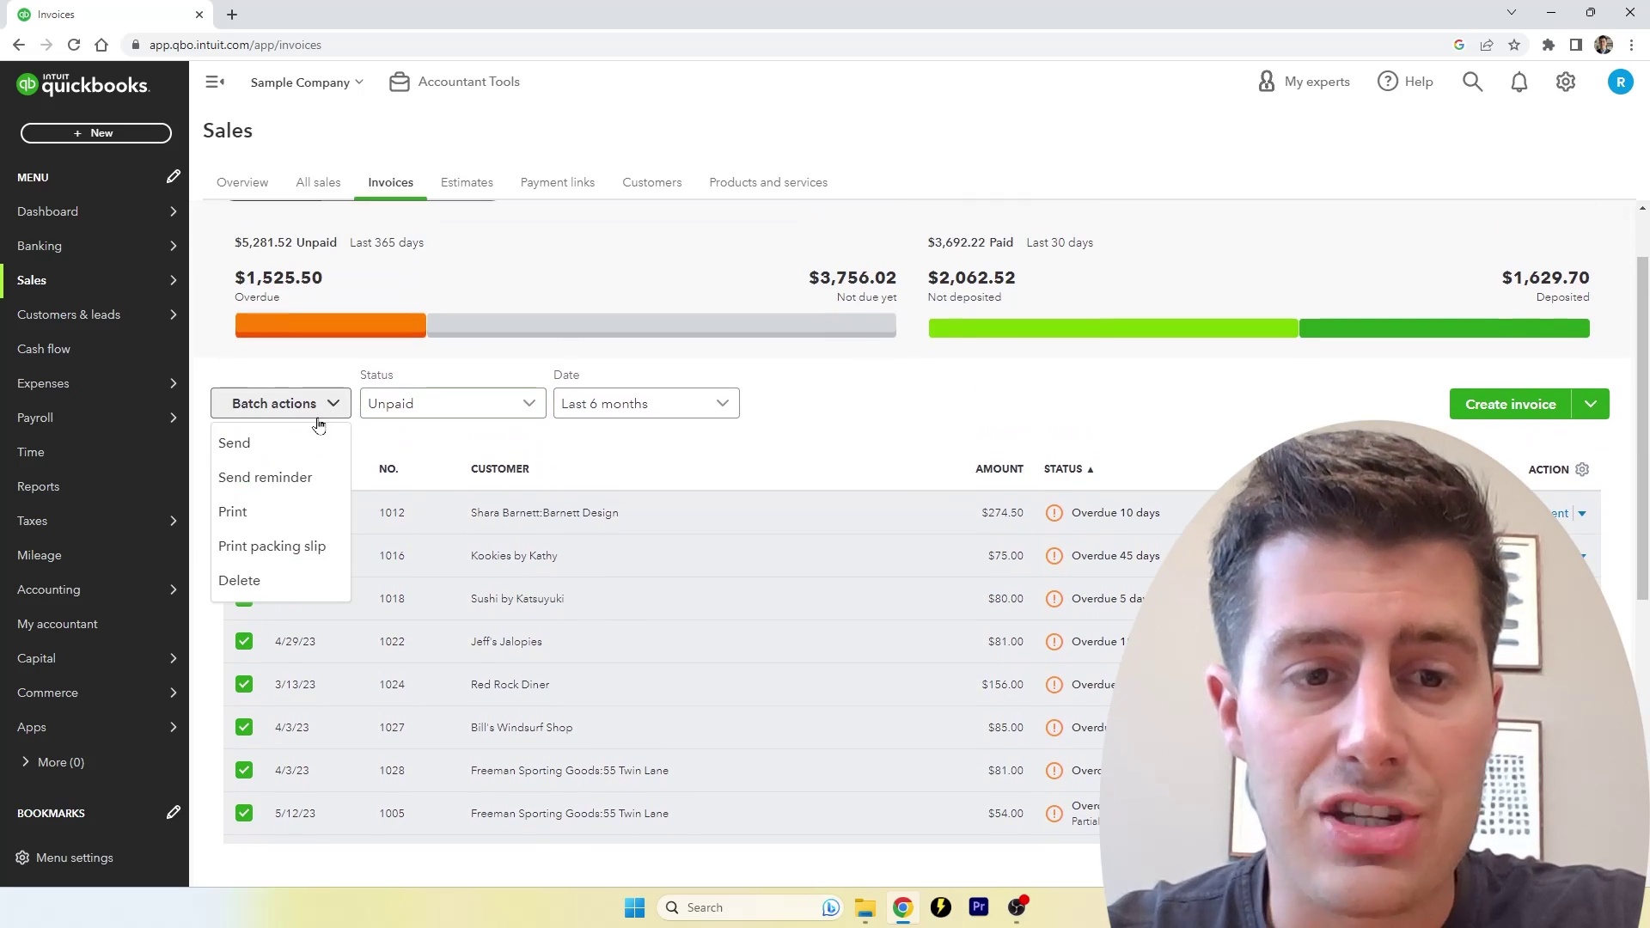
pyautogui.click(296, 489)
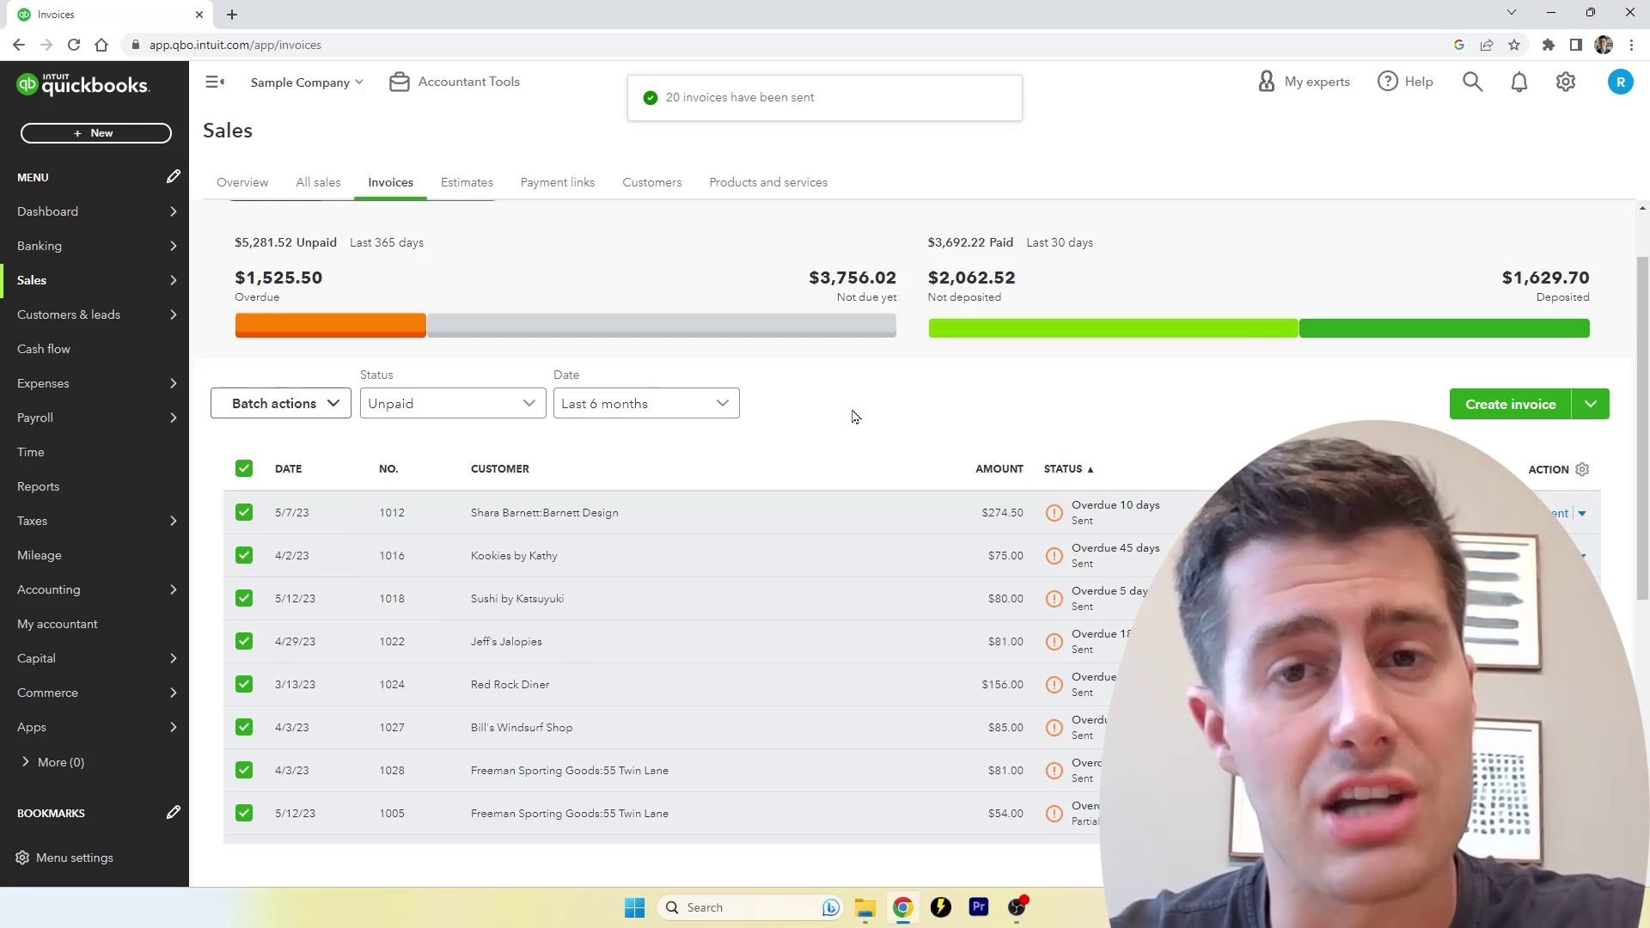
# Turn on Automatic invoice reminders in the Sales settings.
pyautogui.click(1567, 81)
pyautogui.click(943, 197)
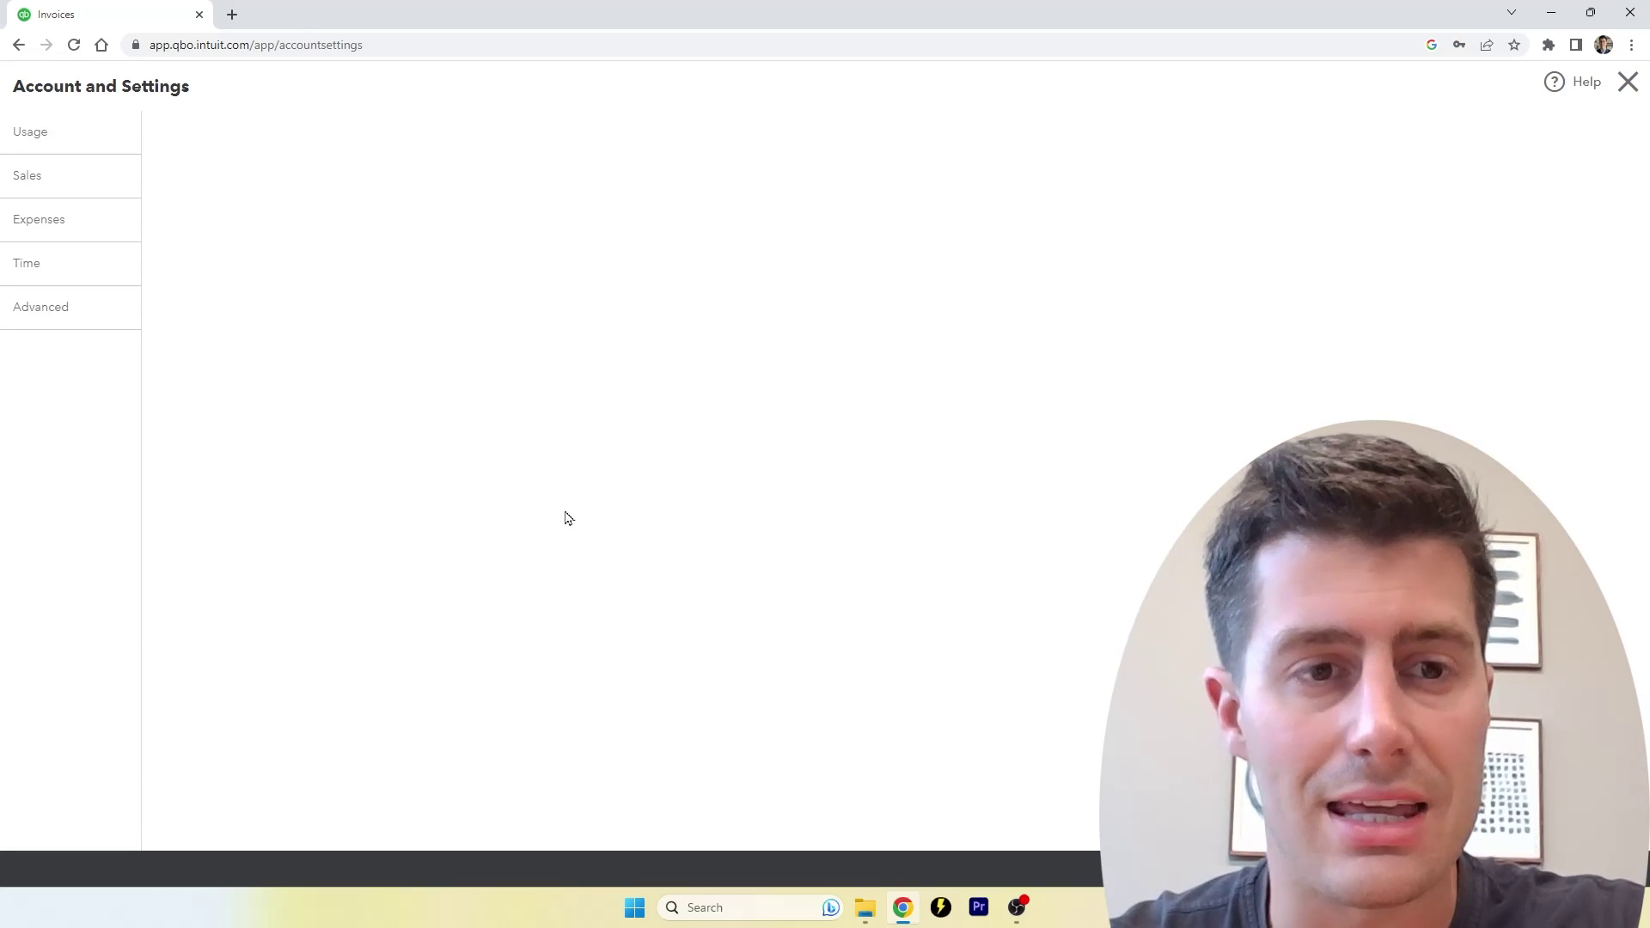
pyautogui.click(45, 180)
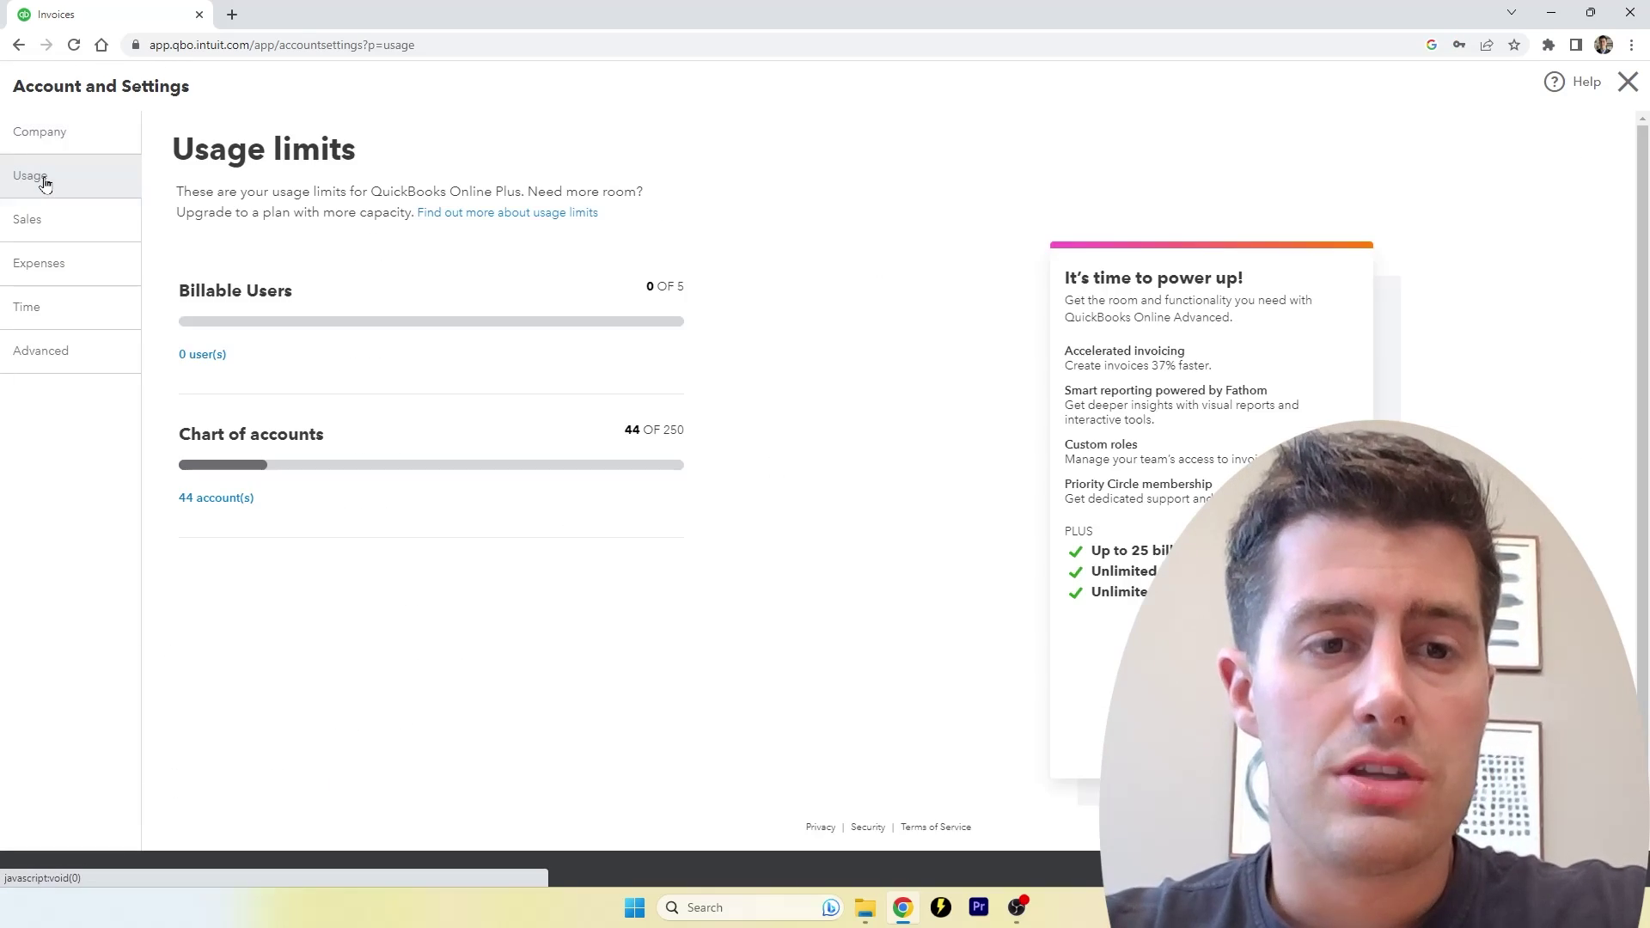
pyautogui.click(32, 222)
pyautogui.scroll(-3, 550, 576)
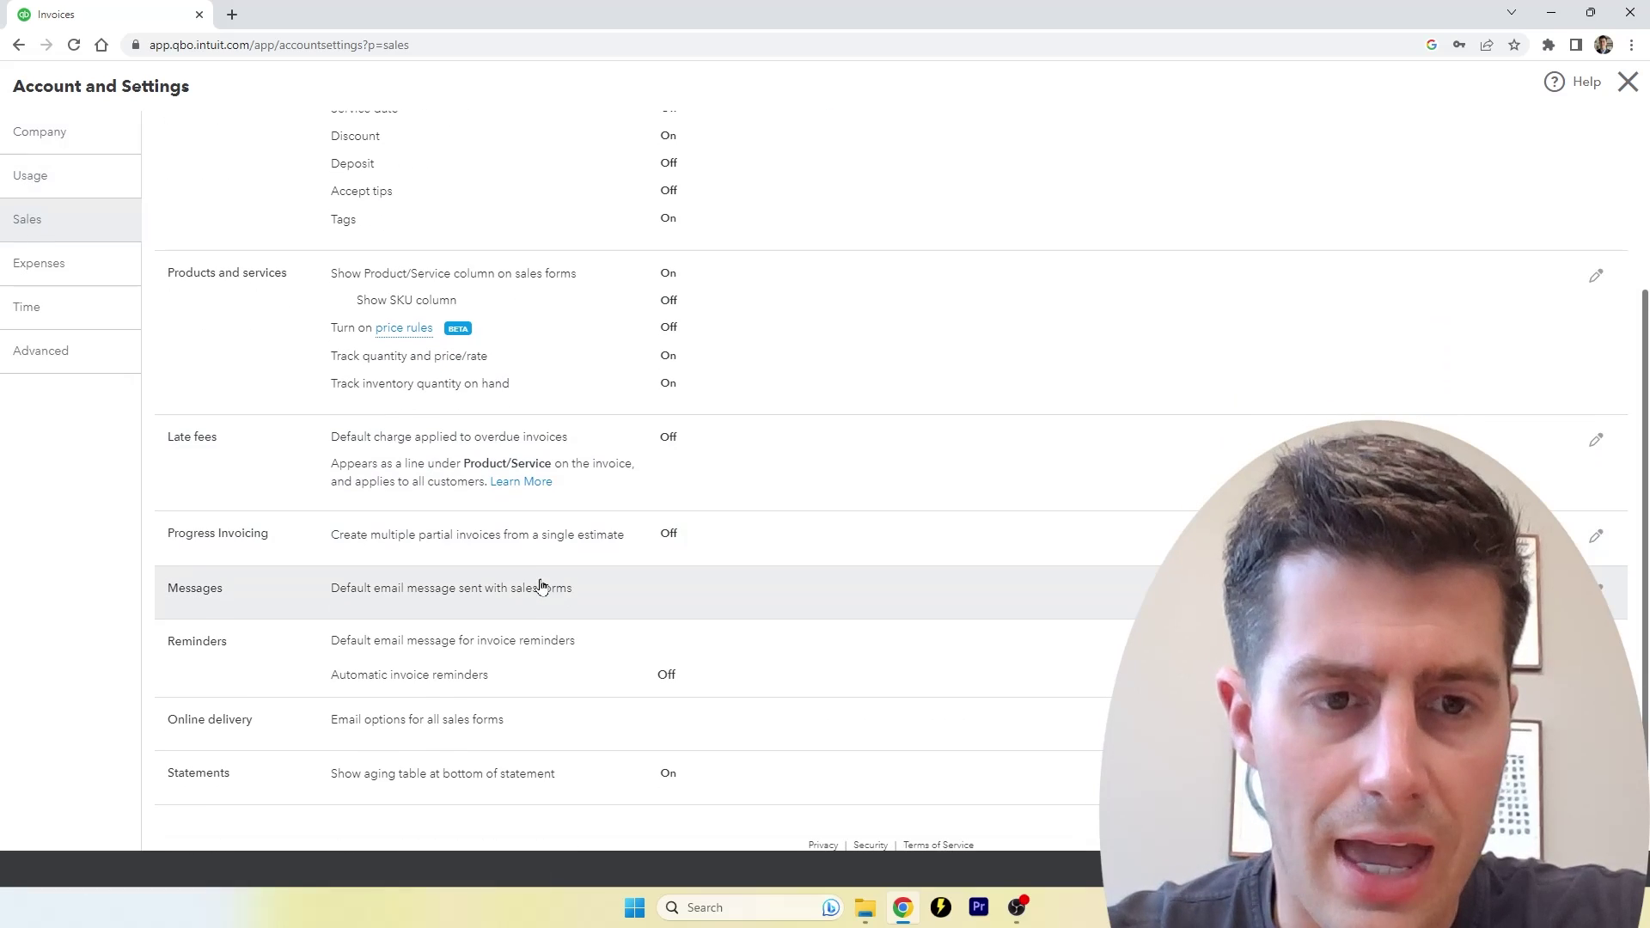
pyautogui.click(694, 653)
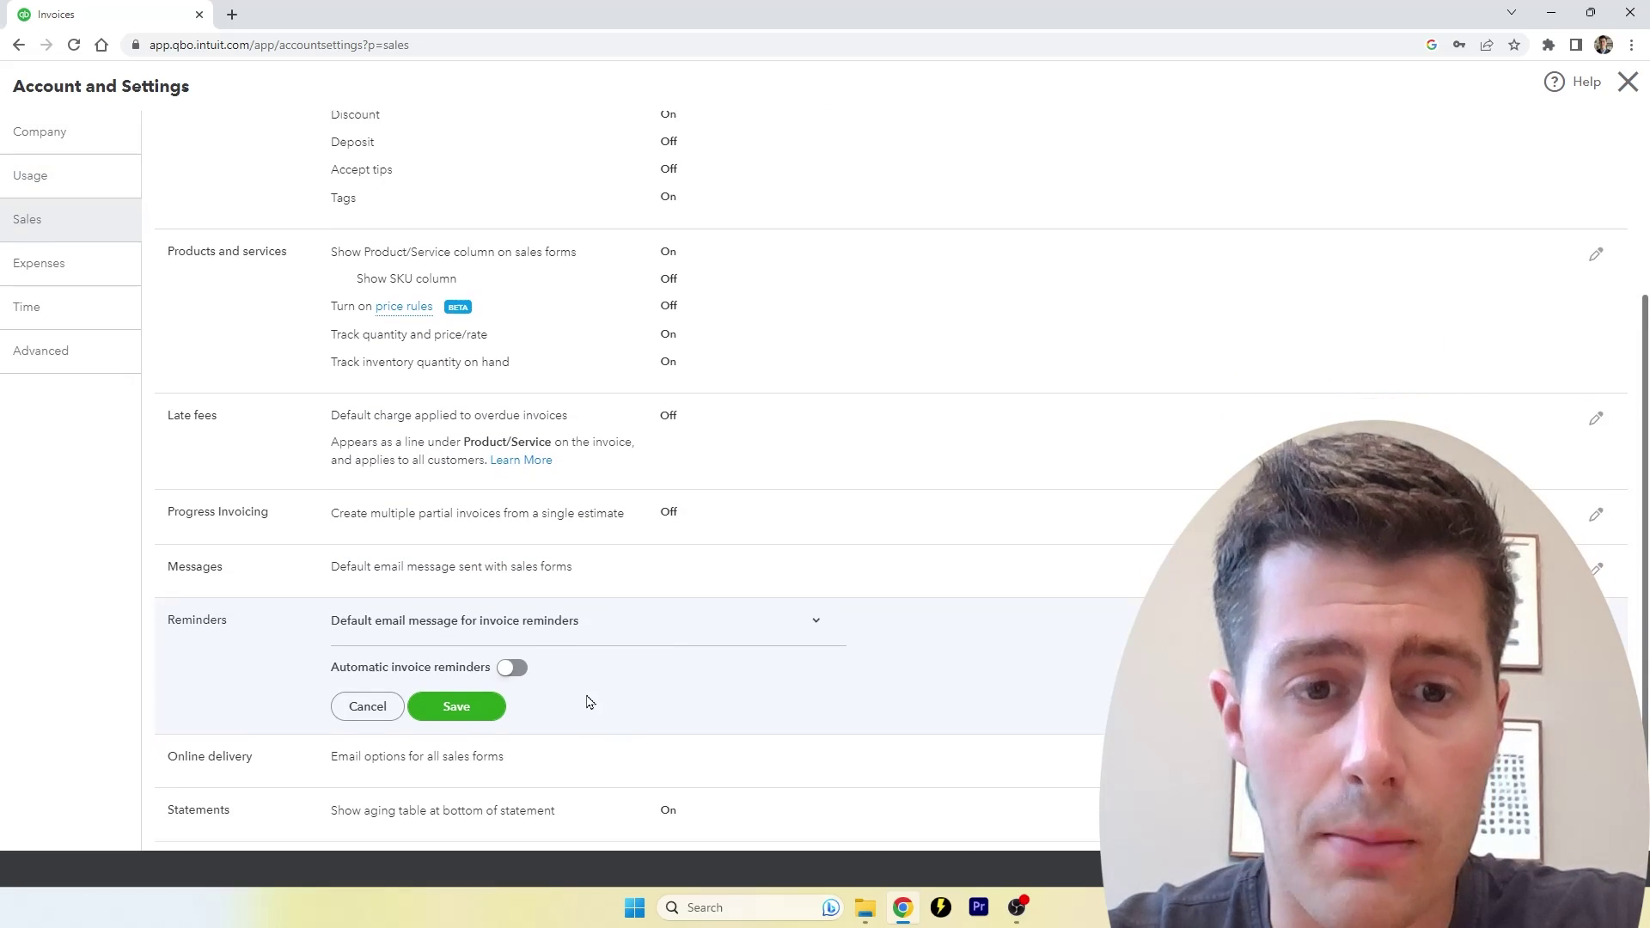
pyautogui.click(513, 631)
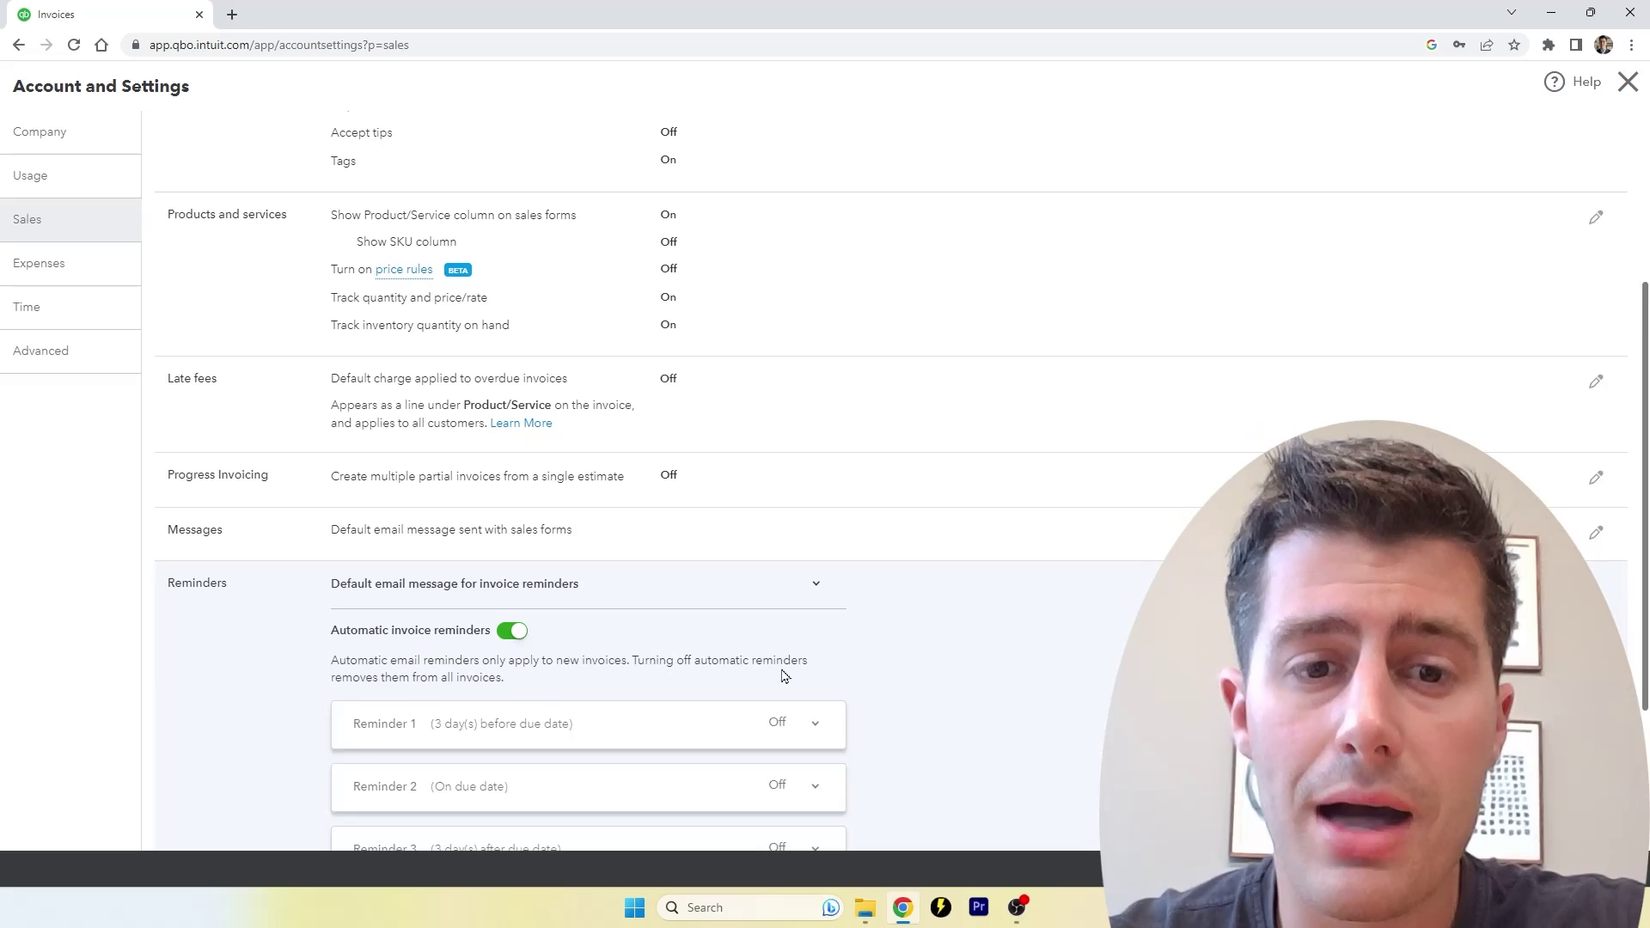
pyautogui.scroll(-2, 784, 677)
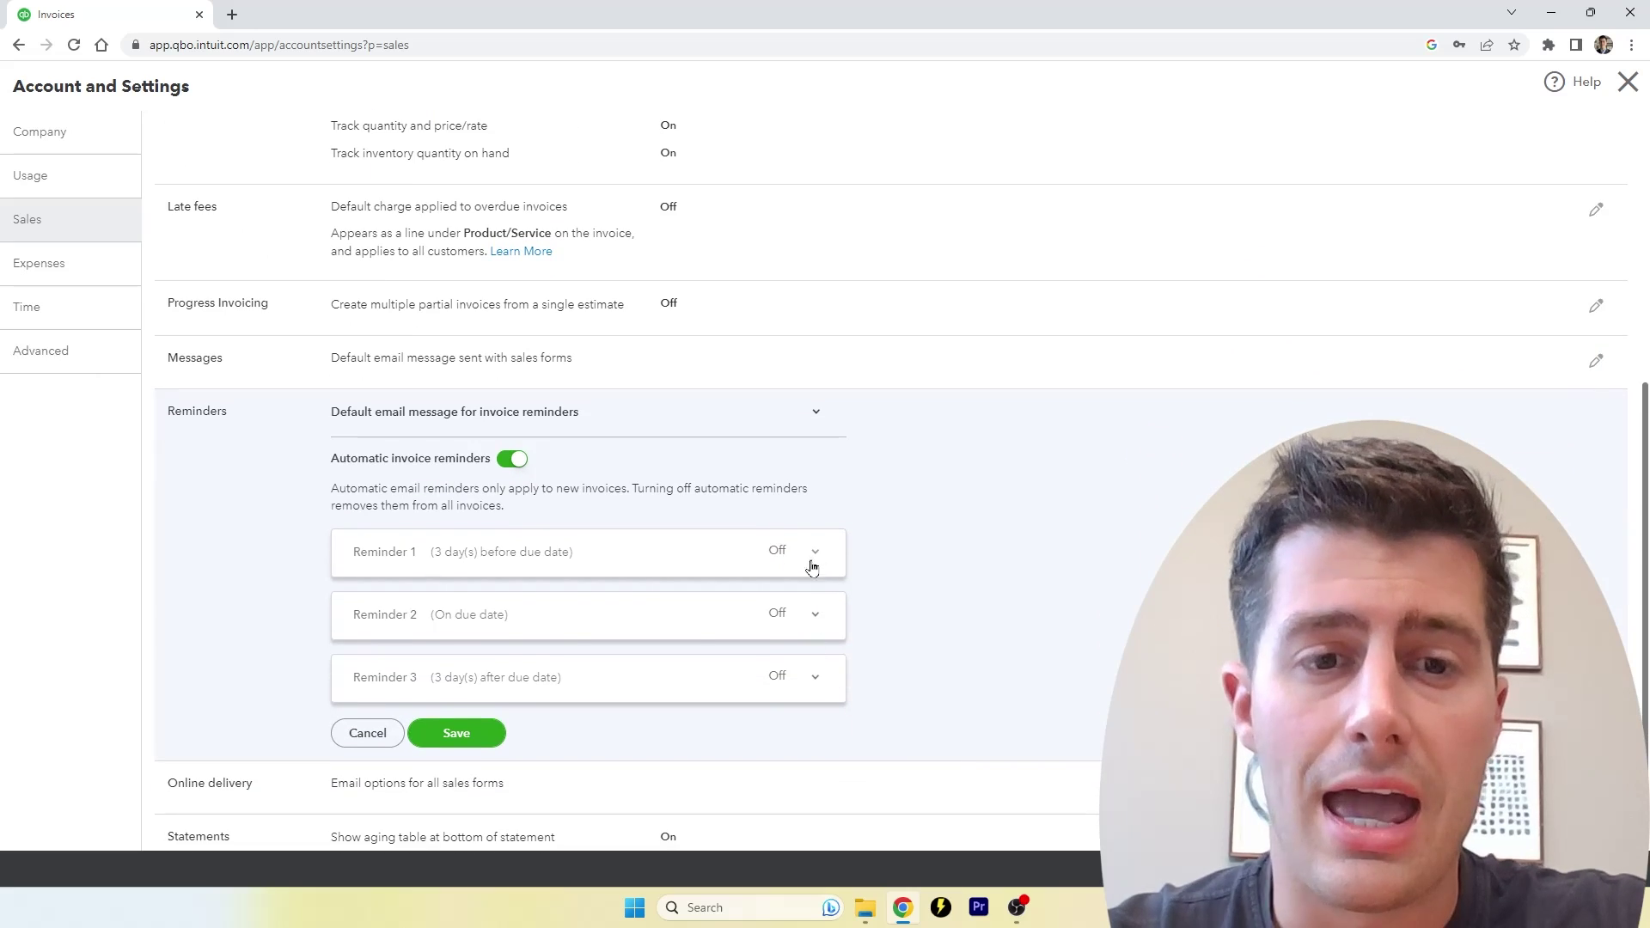
# Enable Reminder 1 to go out 7 days after the due date.
pyautogui.click(812, 567)
pyautogui.click(438, 553)
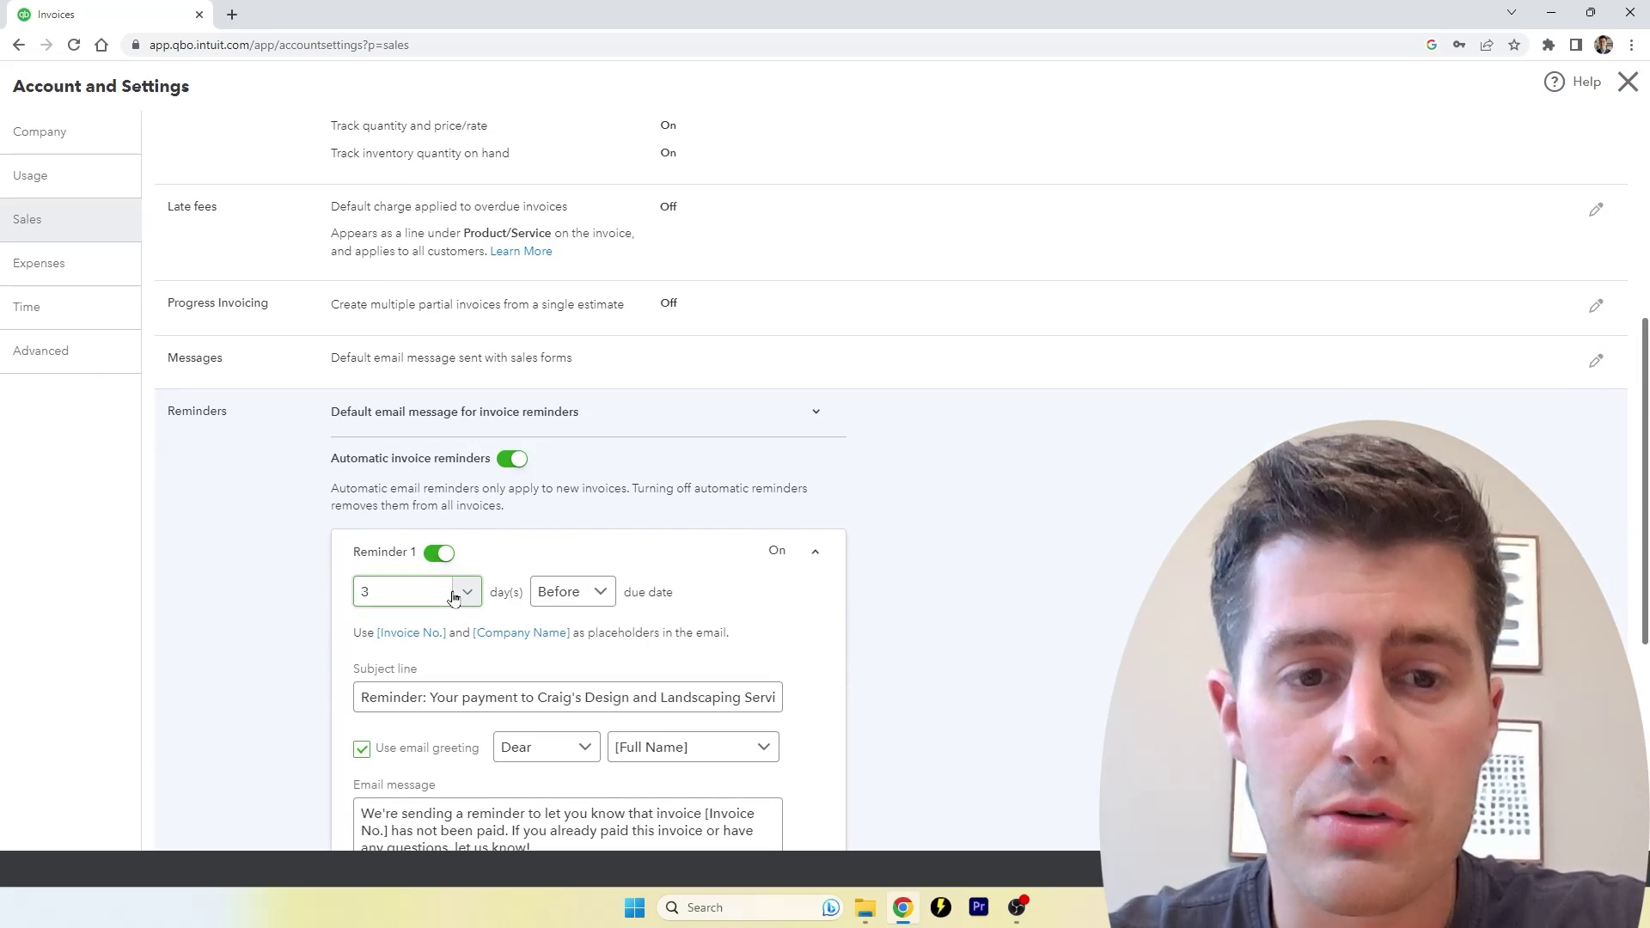
pyautogui.click(454, 599)
pyautogui.click(404, 668)
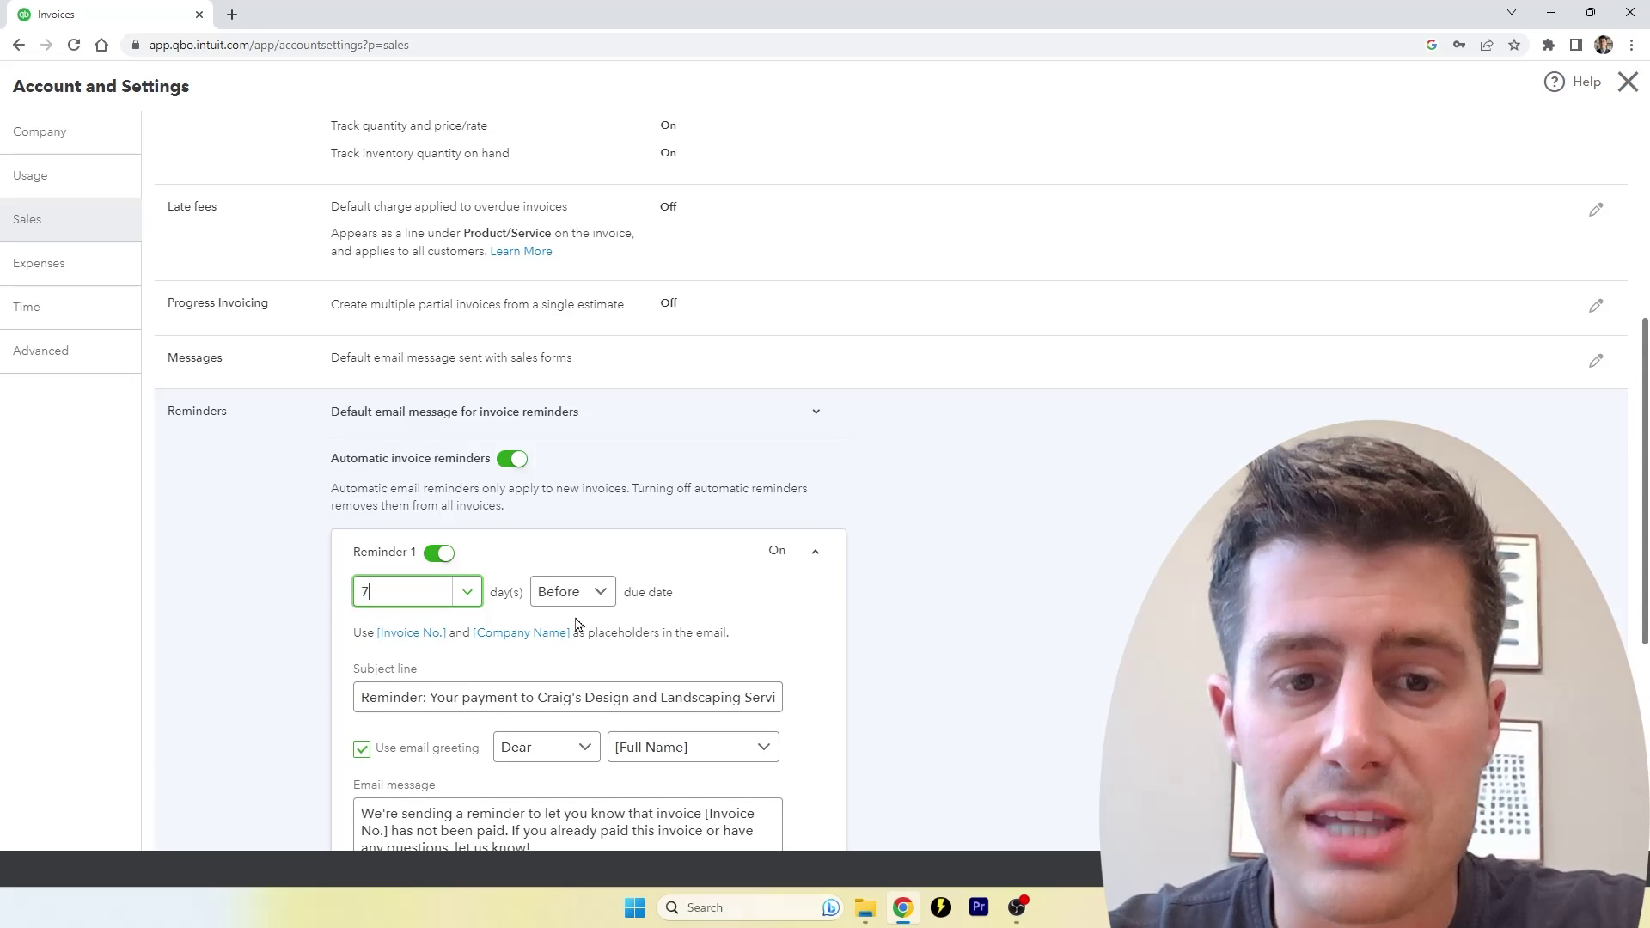
pyautogui.click(600, 595)
pyautogui.click(588, 662)
# Enable Reminder 2 to go out 30 days after the due date.
pyautogui.scroll(-1, 862, 685)
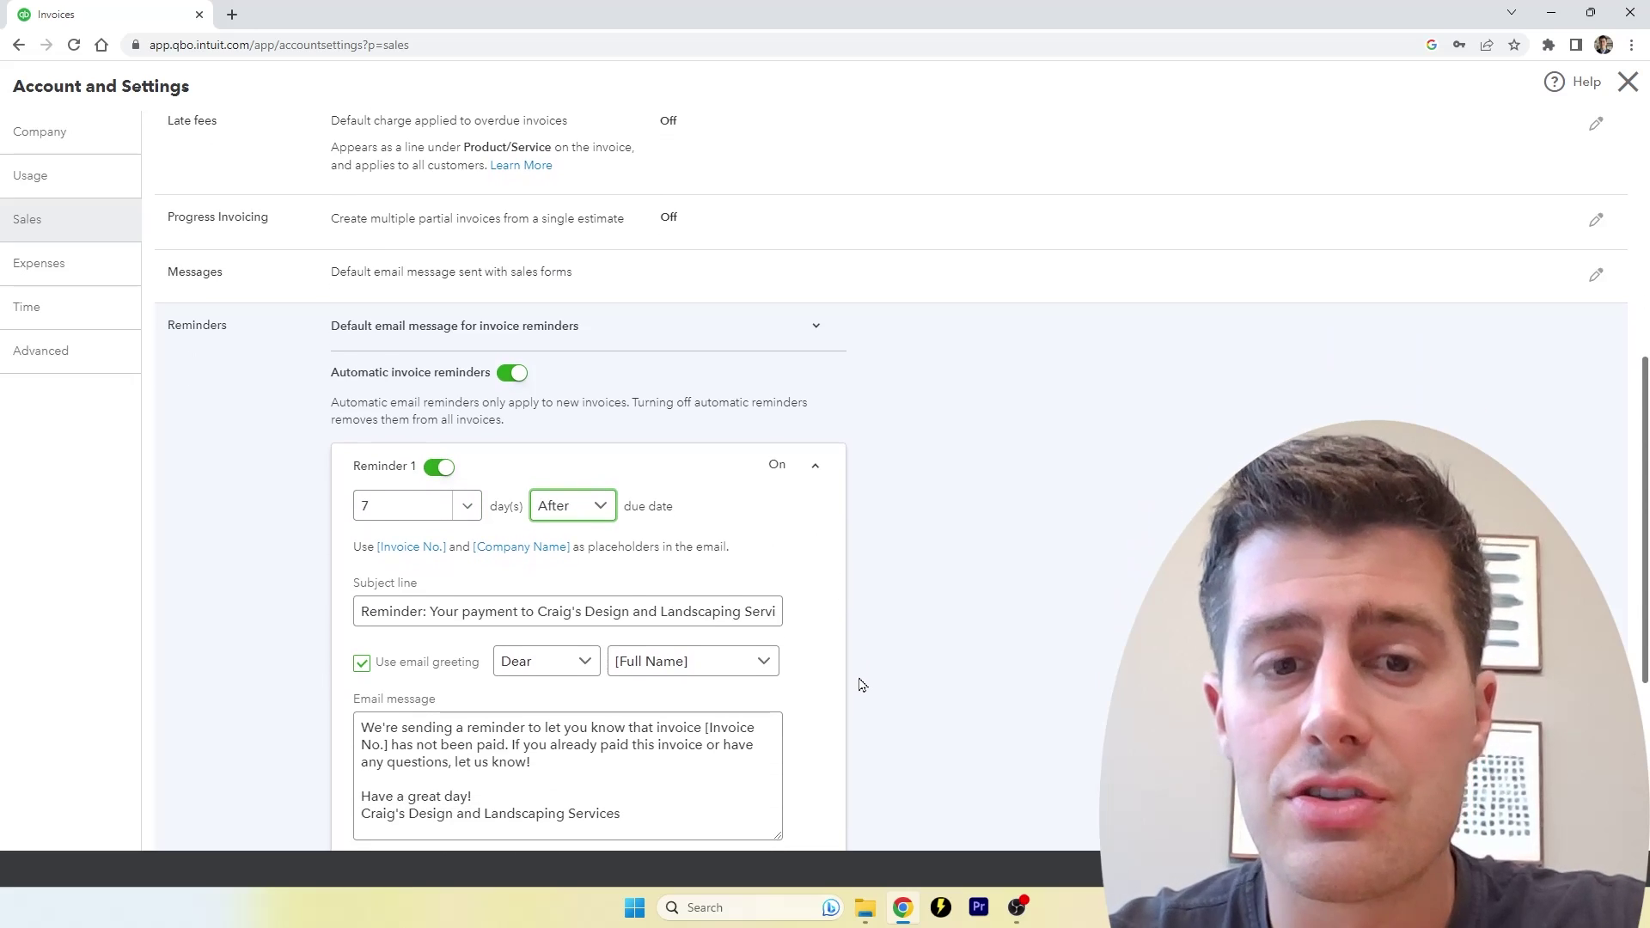
pyautogui.scroll(-1, 873, 679)
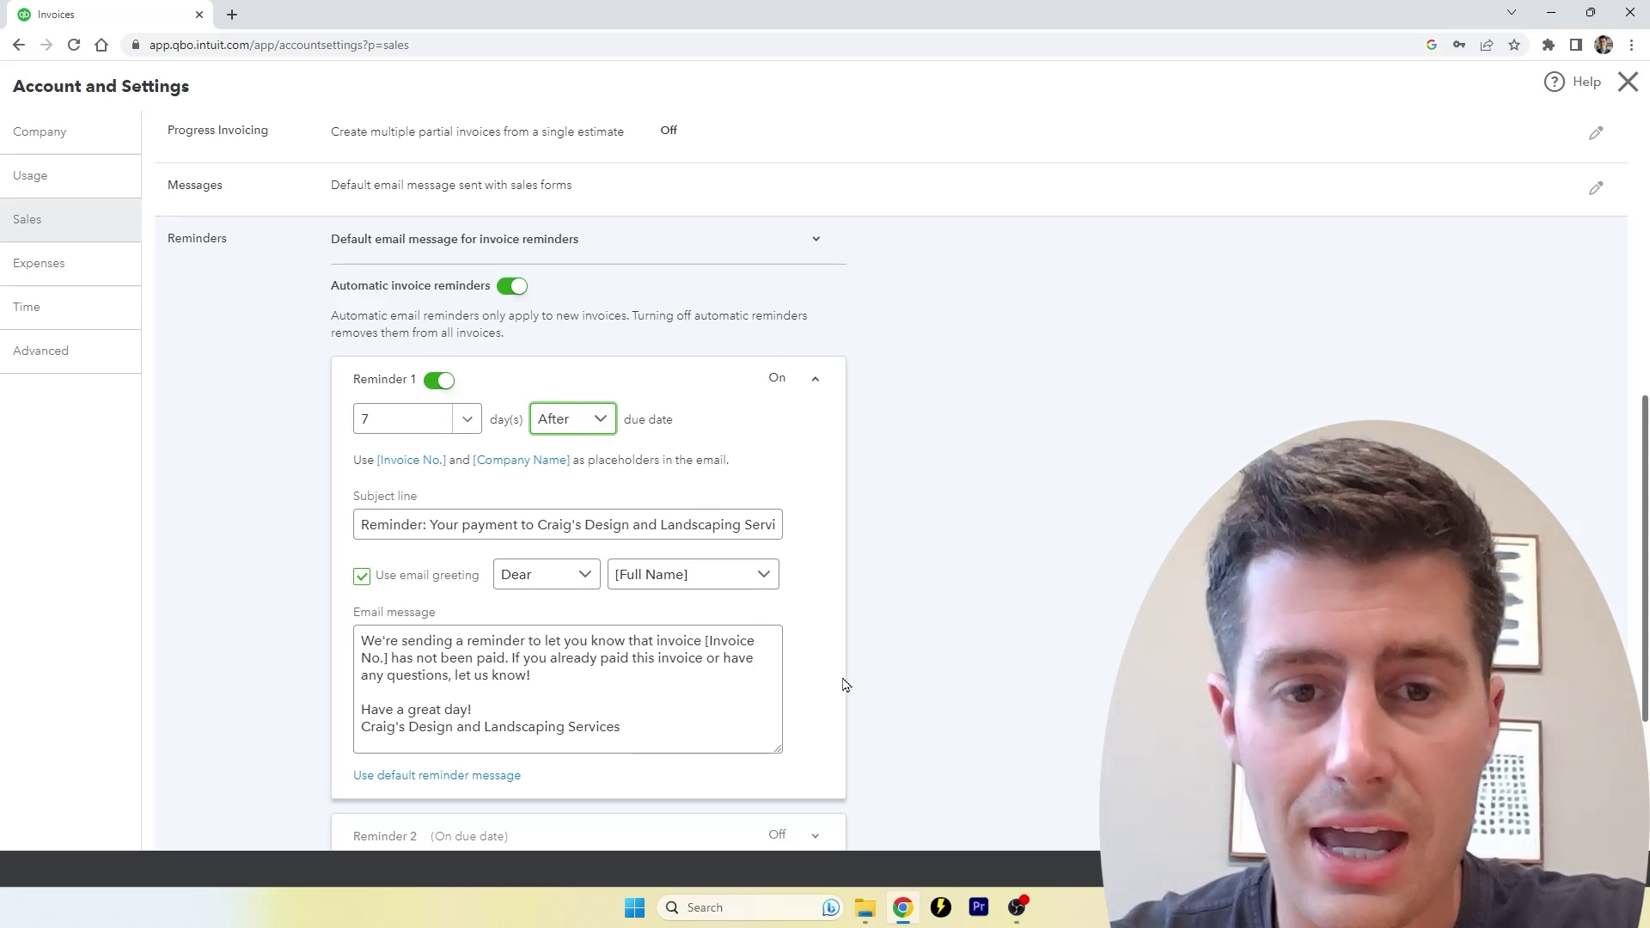
pyautogui.scroll(-1, 844, 683)
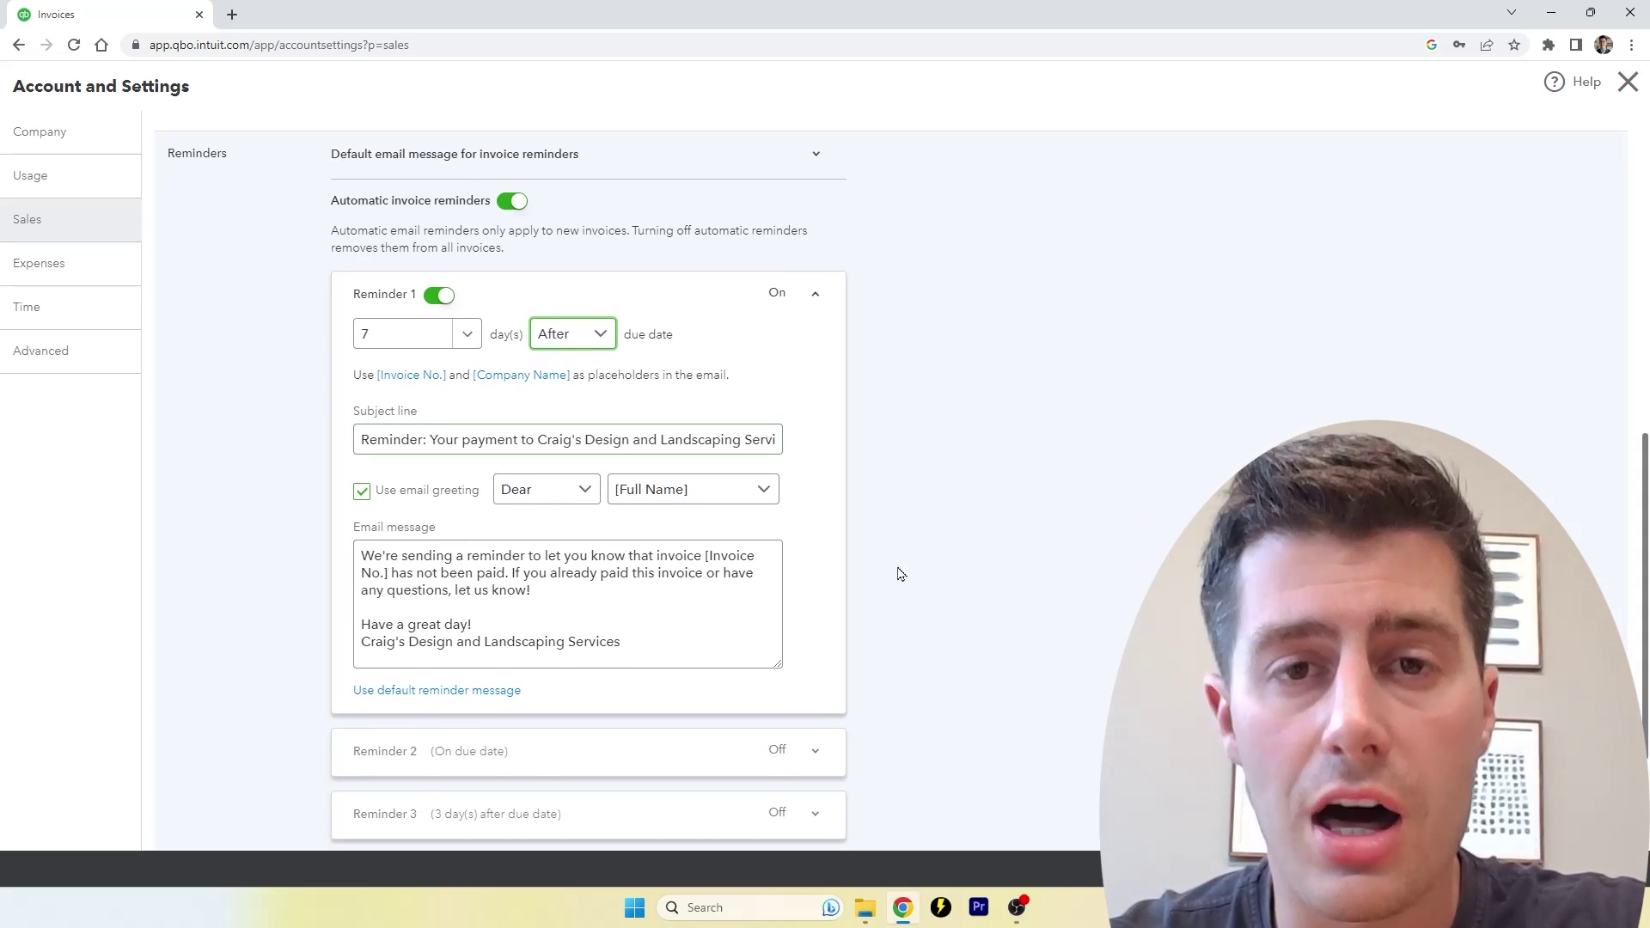
pyautogui.scroll(-1, 901, 576)
pyautogui.click(815, 667)
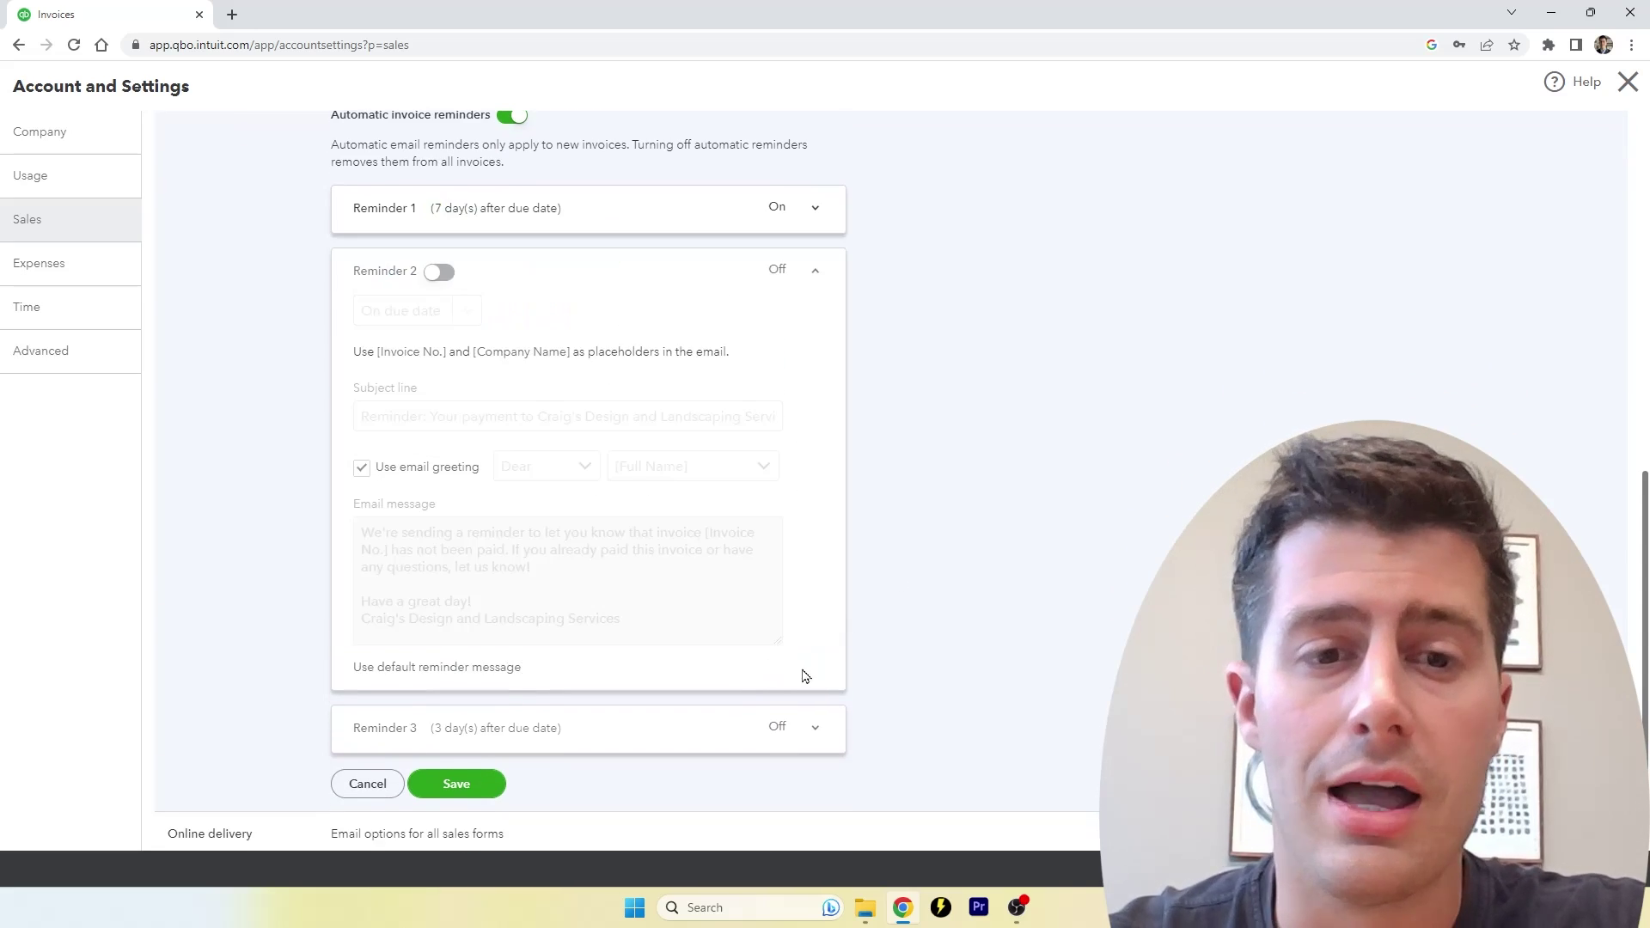
pyautogui.click(439, 271)
pyautogui.click(438, 312)
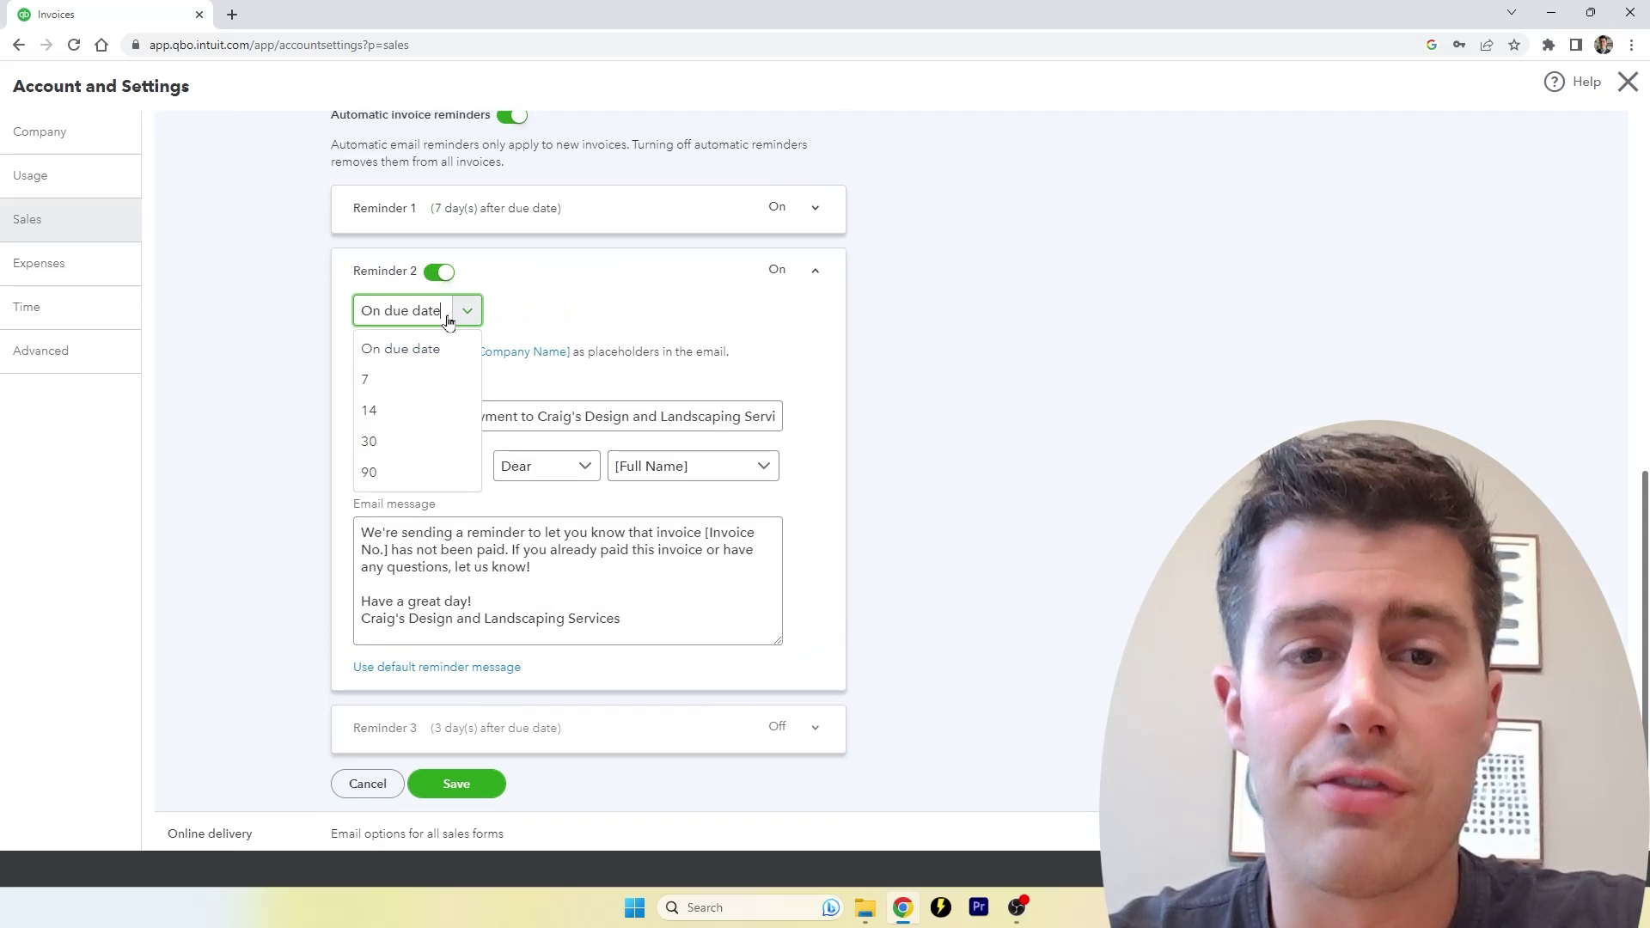
pyautogui.click(442, 409)
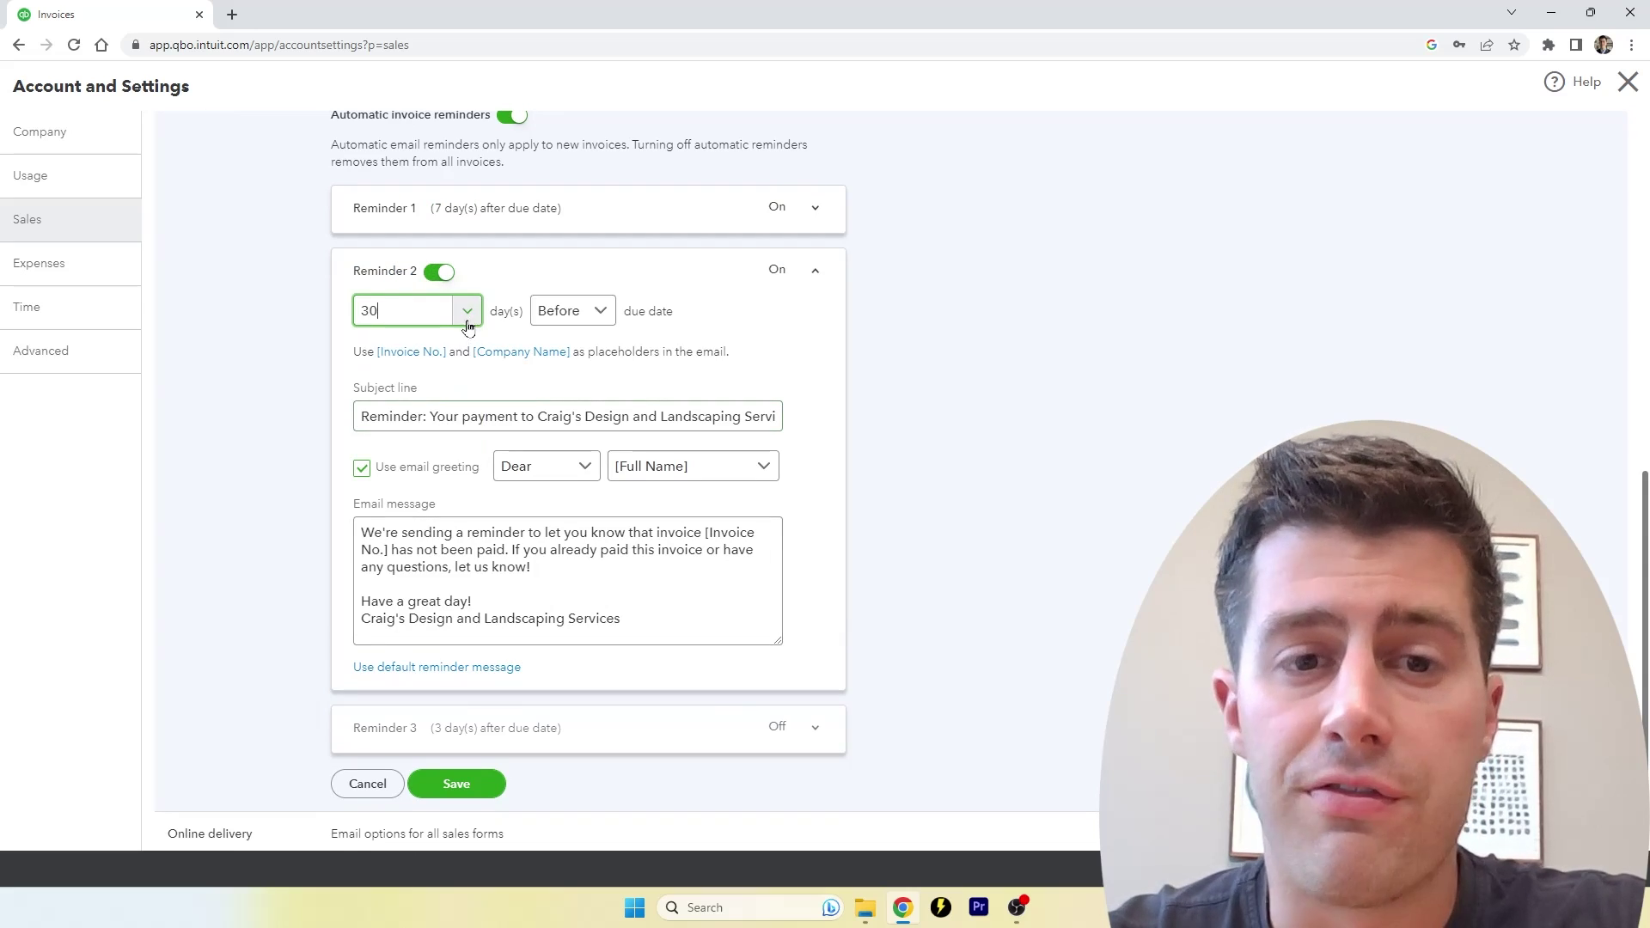
pyautogui.click(571, 311)
pyautogui.click(560, 379)
pyautogui.click(814, 729)
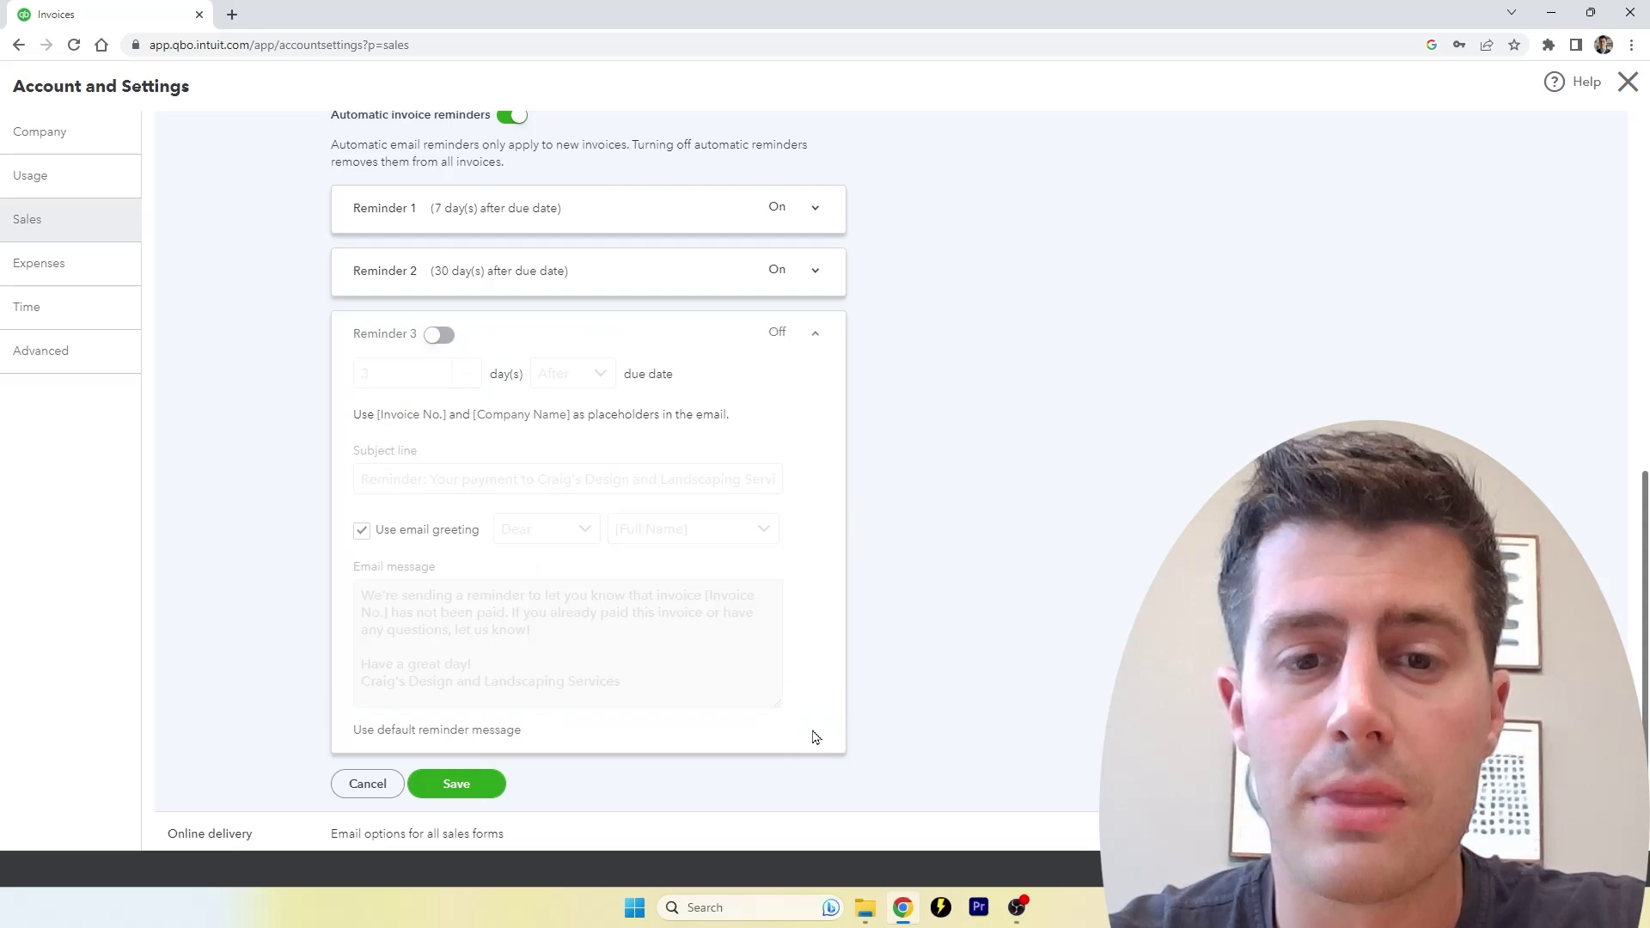
# Close Account and Settings back to the unpaid Invoices list and open the + New menu.
pyautogui.click(1629, 86)
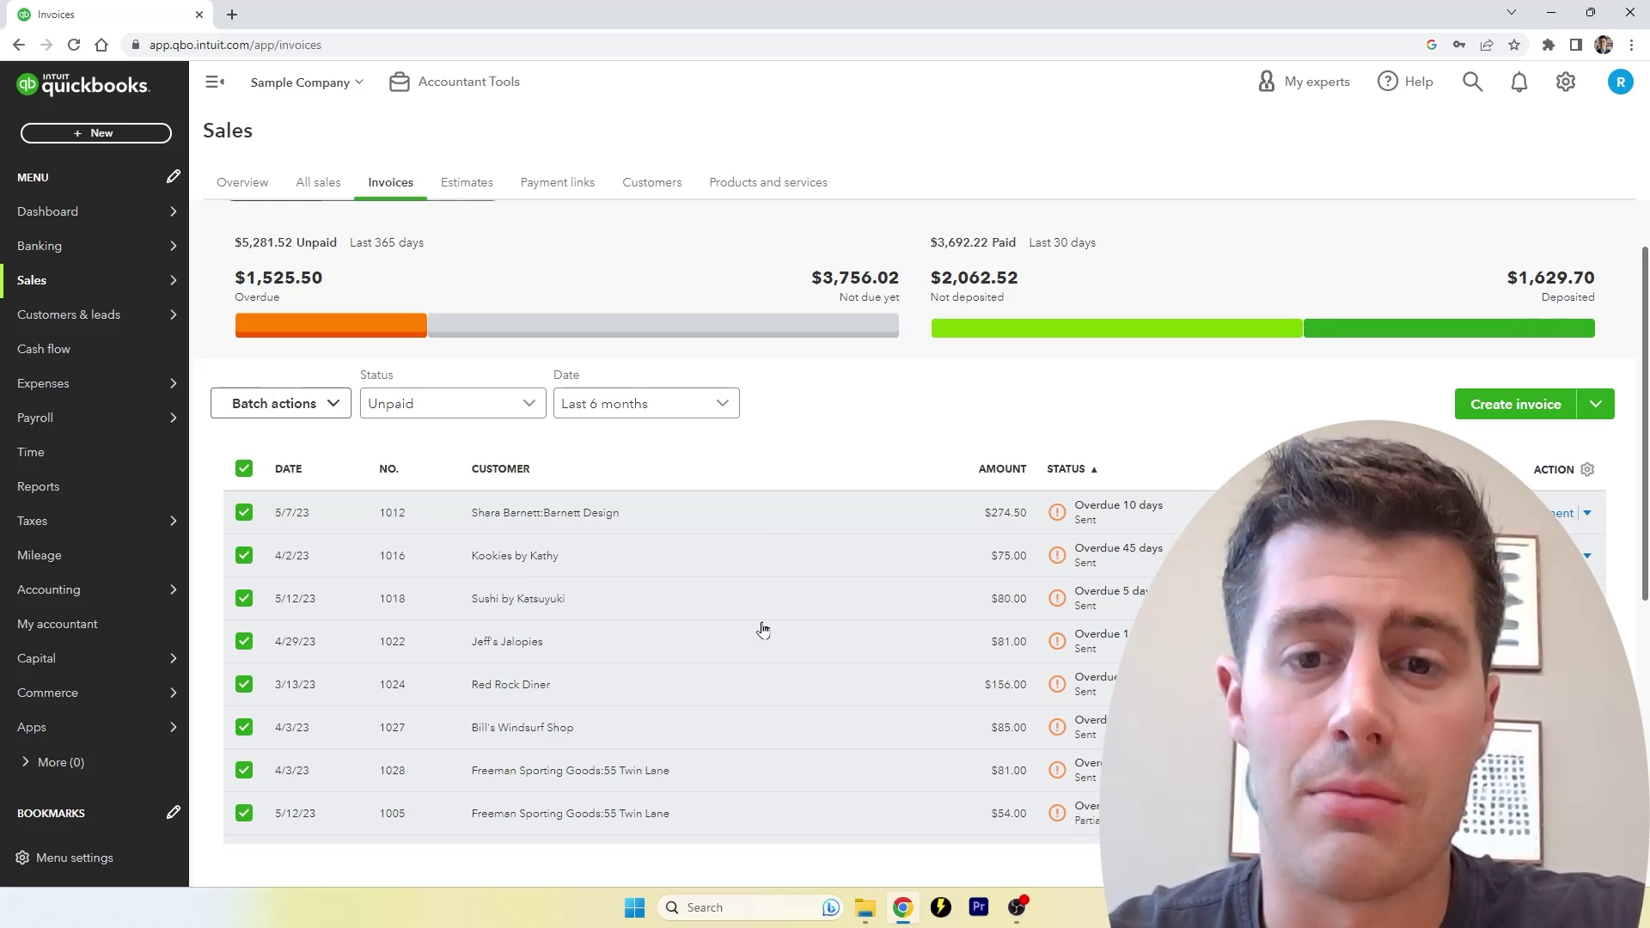
pyautogui.click(124, 137)
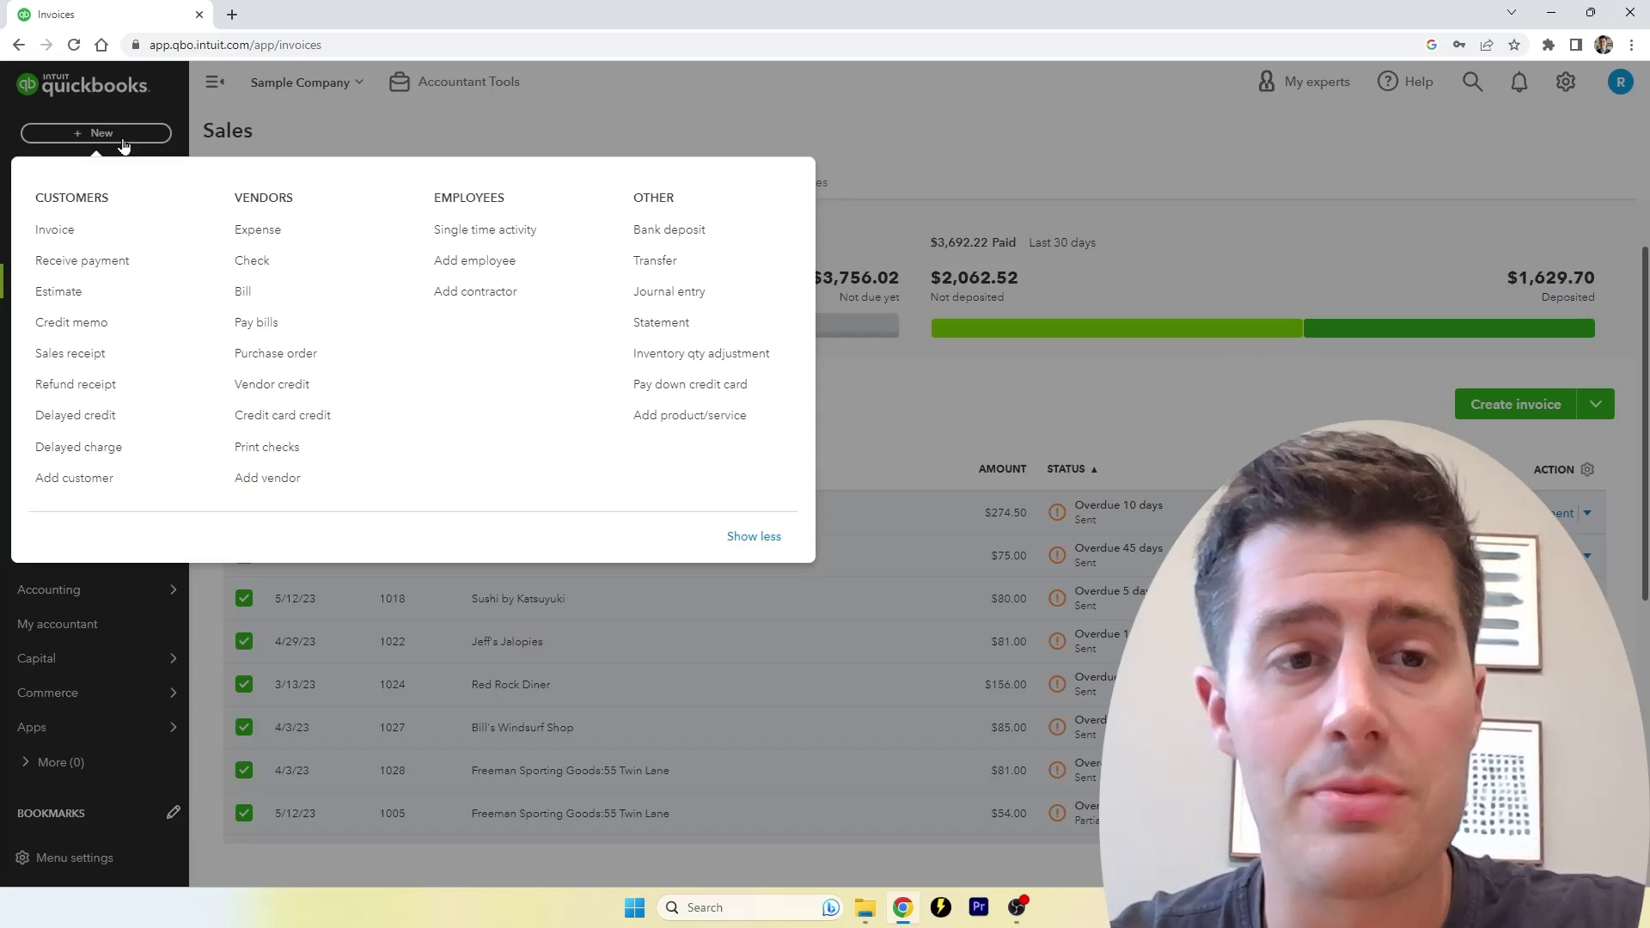
# Start a Receive Payment for the paying customer, applying $239.00 to Invoice #1021.
pyautogui.click(104, 275)
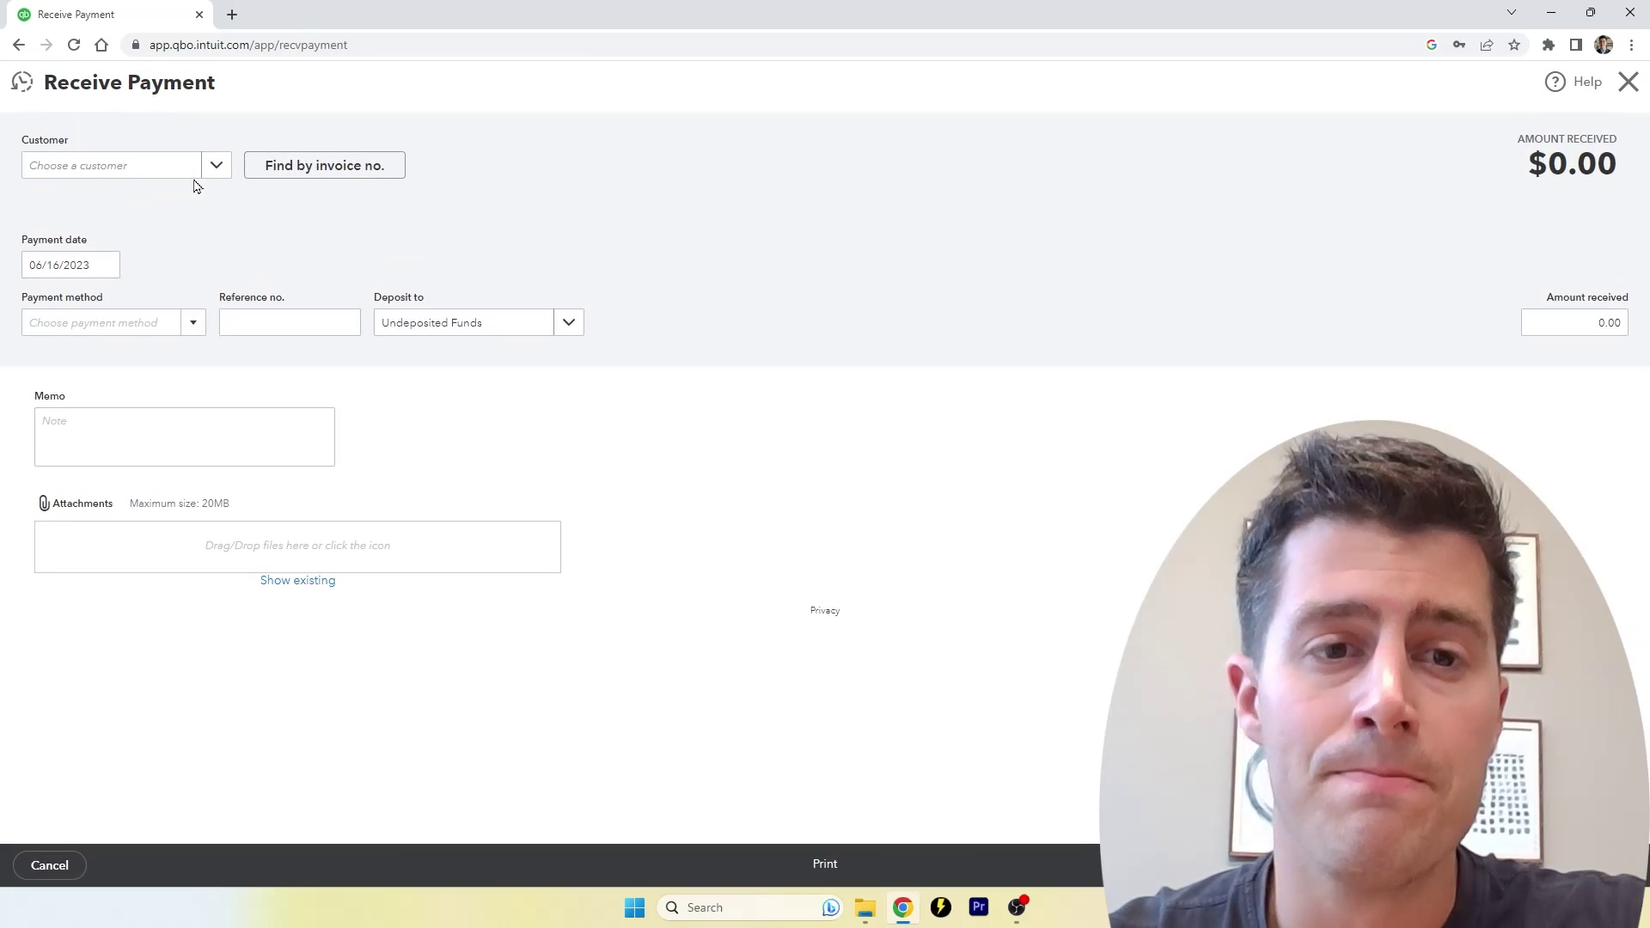
pyautogui.click(222, 175)
pyautogui.click(183, 247)
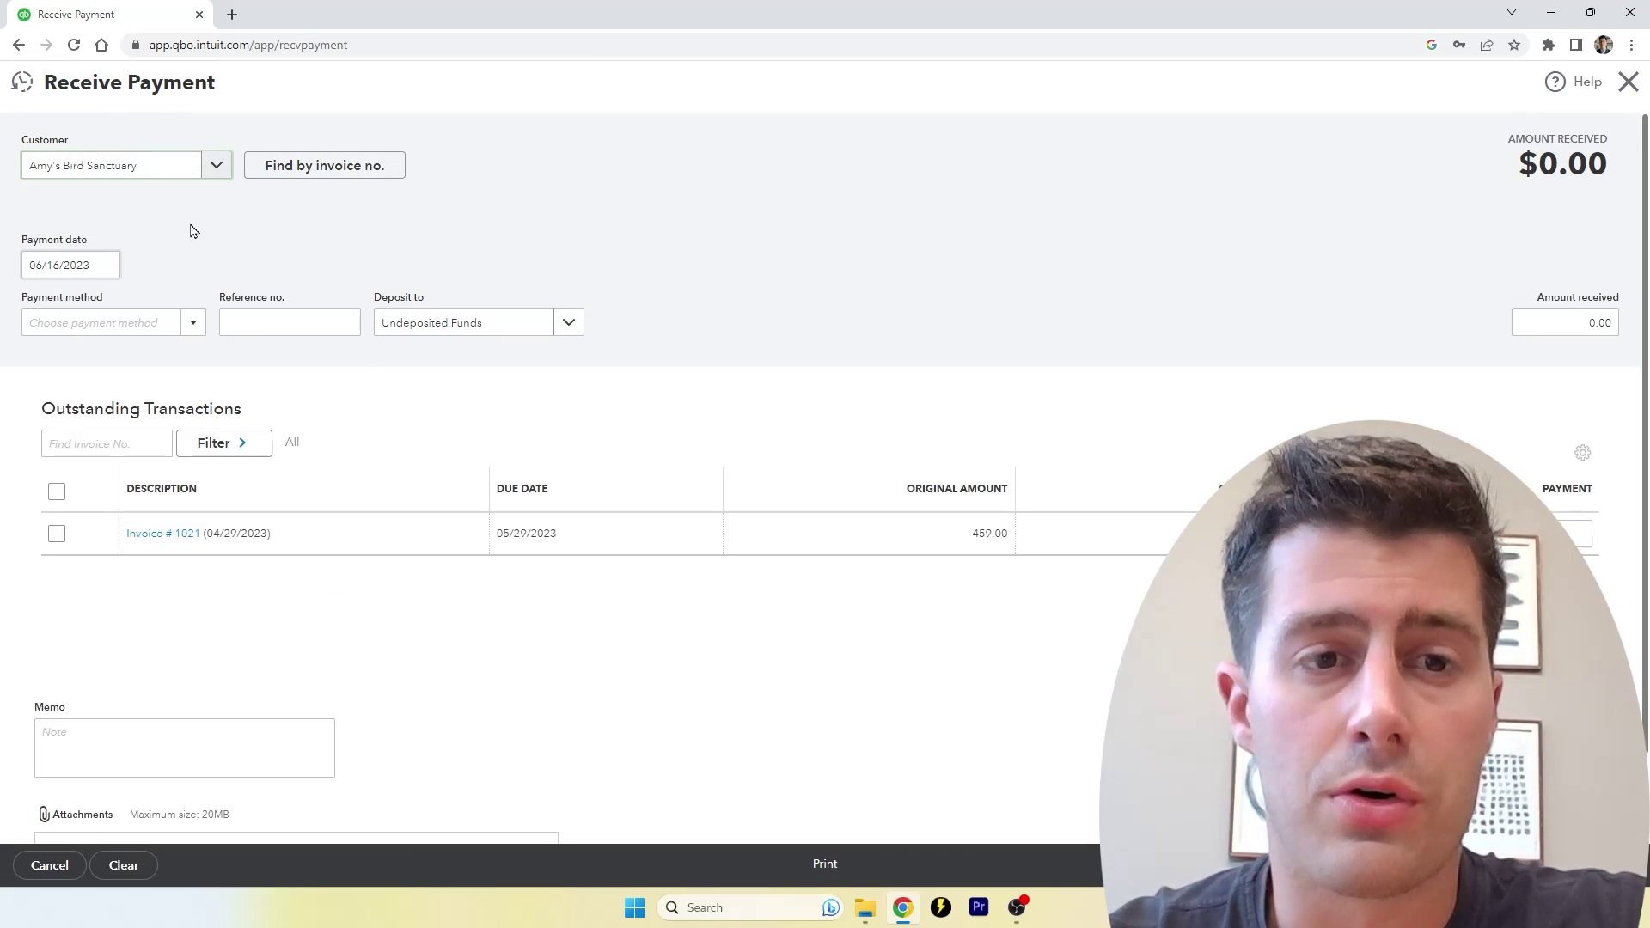
pyautogui.click(57, 534)
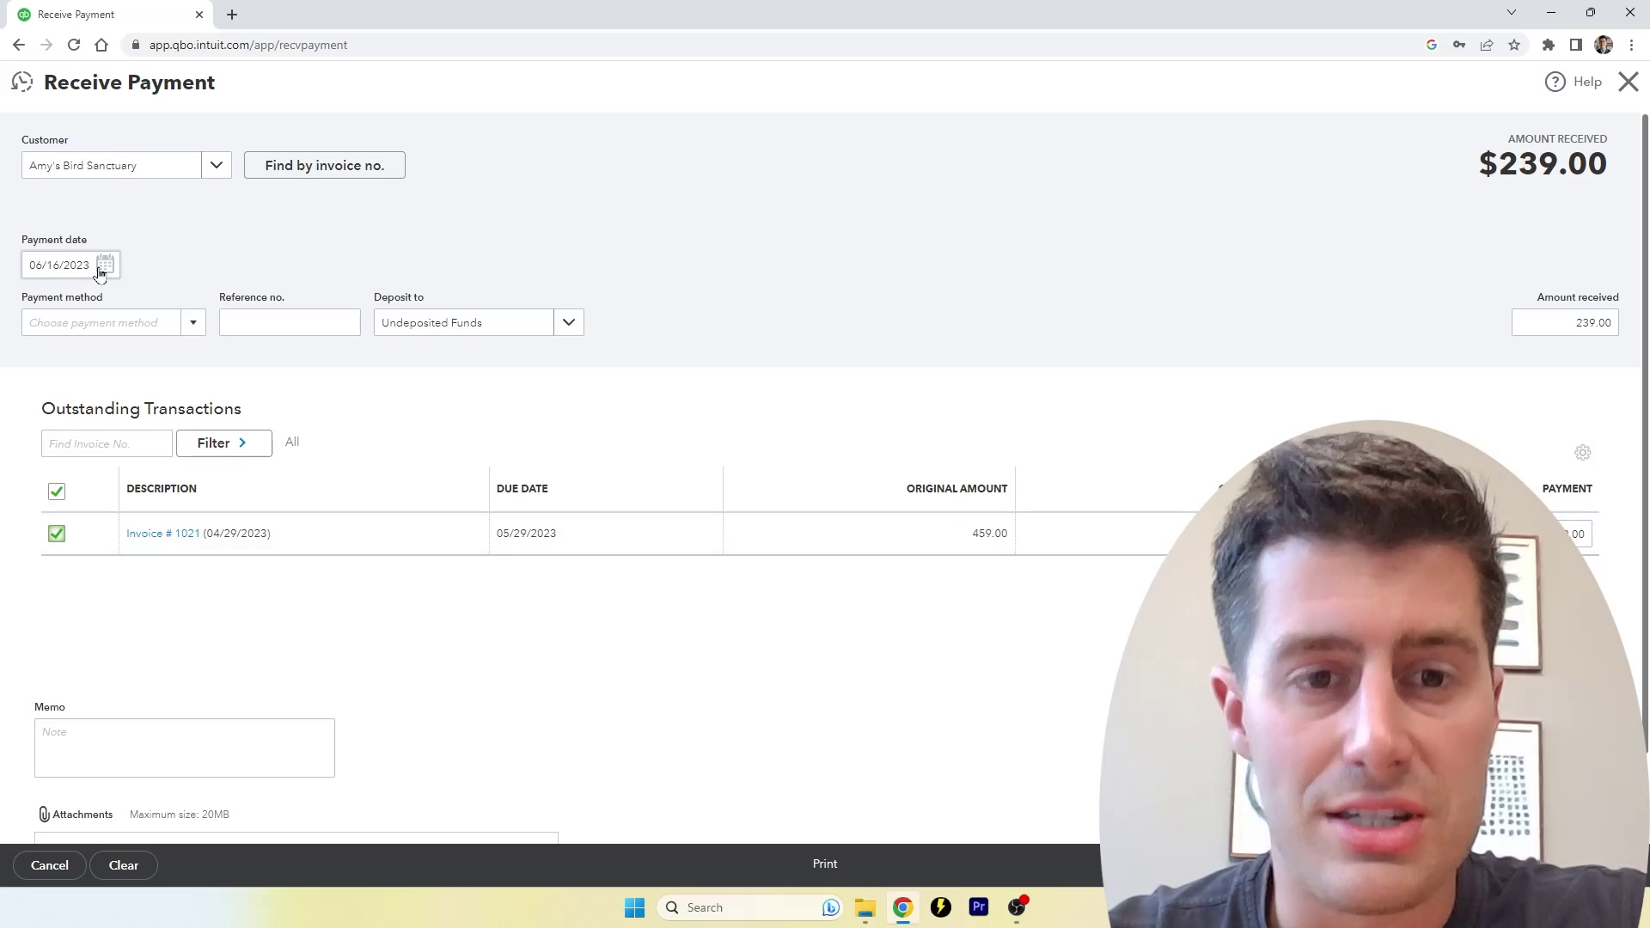
pyautogui.click(569, 323)
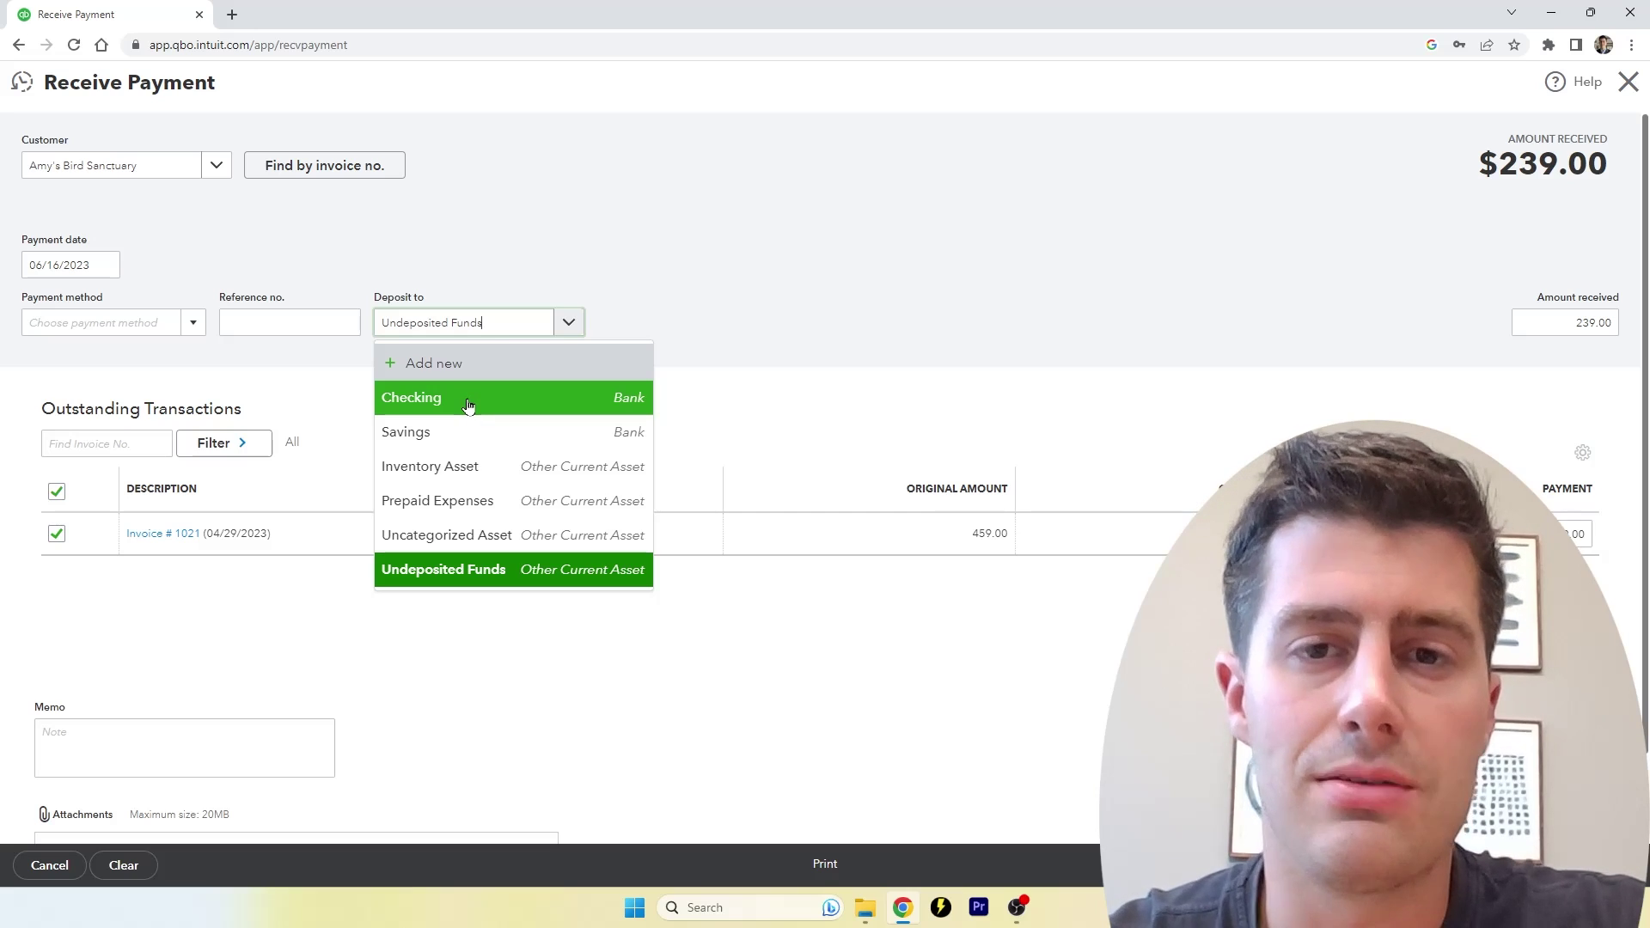
# Deposit the $239.00 payment to Checking after briefly trying Undeposited Funds.
pyautogui.click(469, 406)
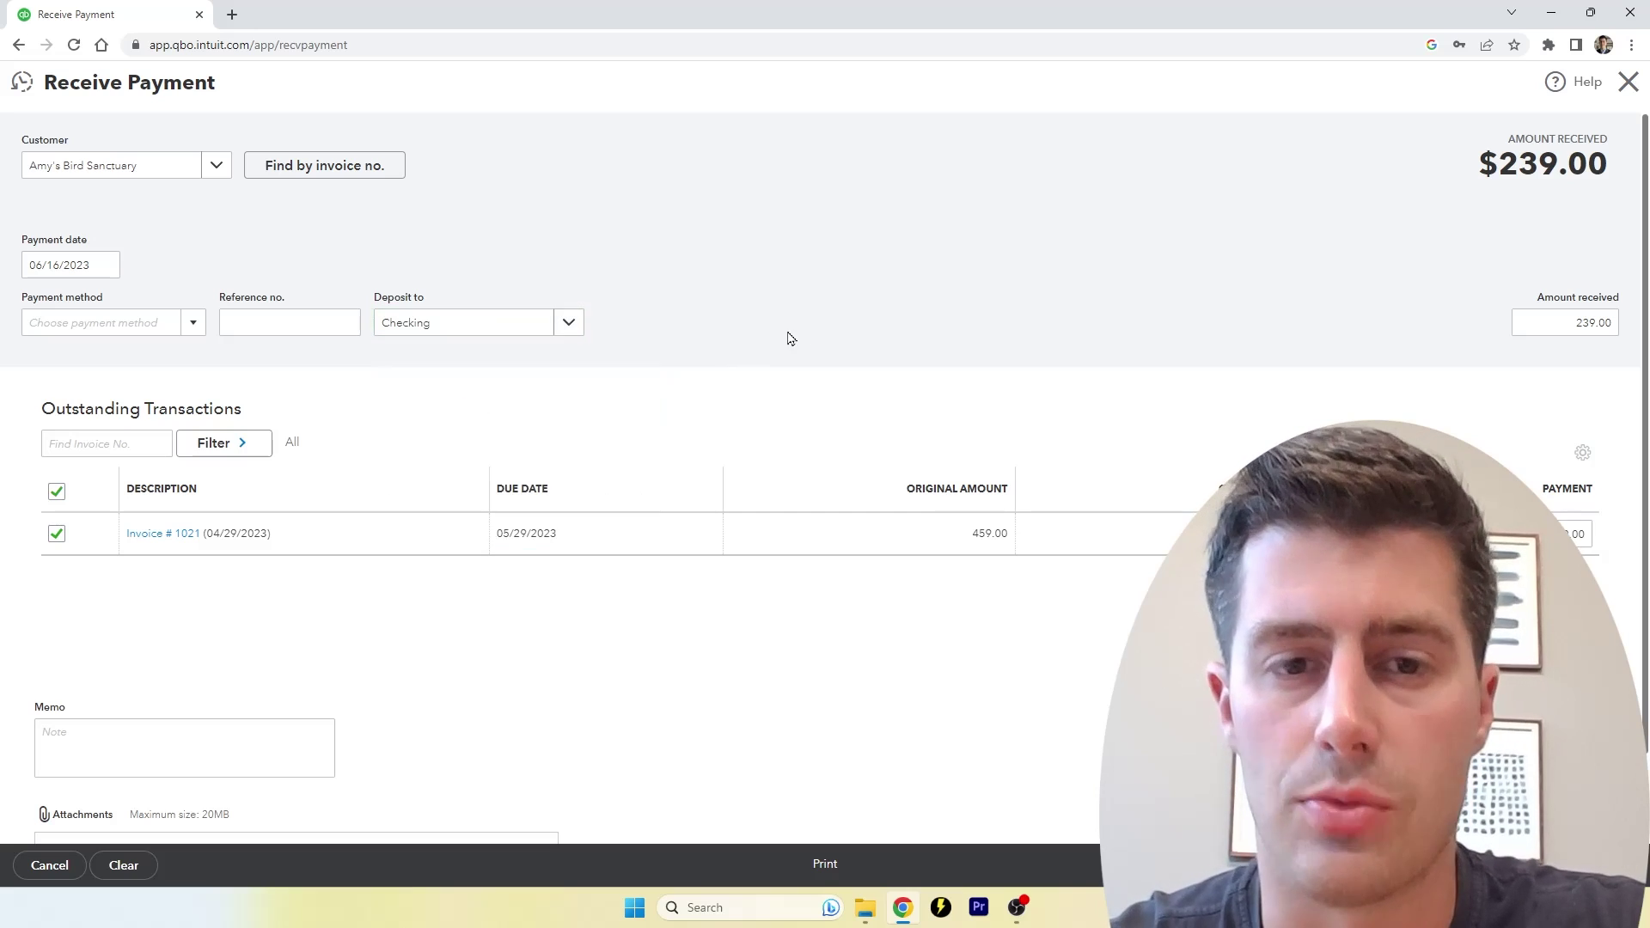
pyautogui.click(568, 326)
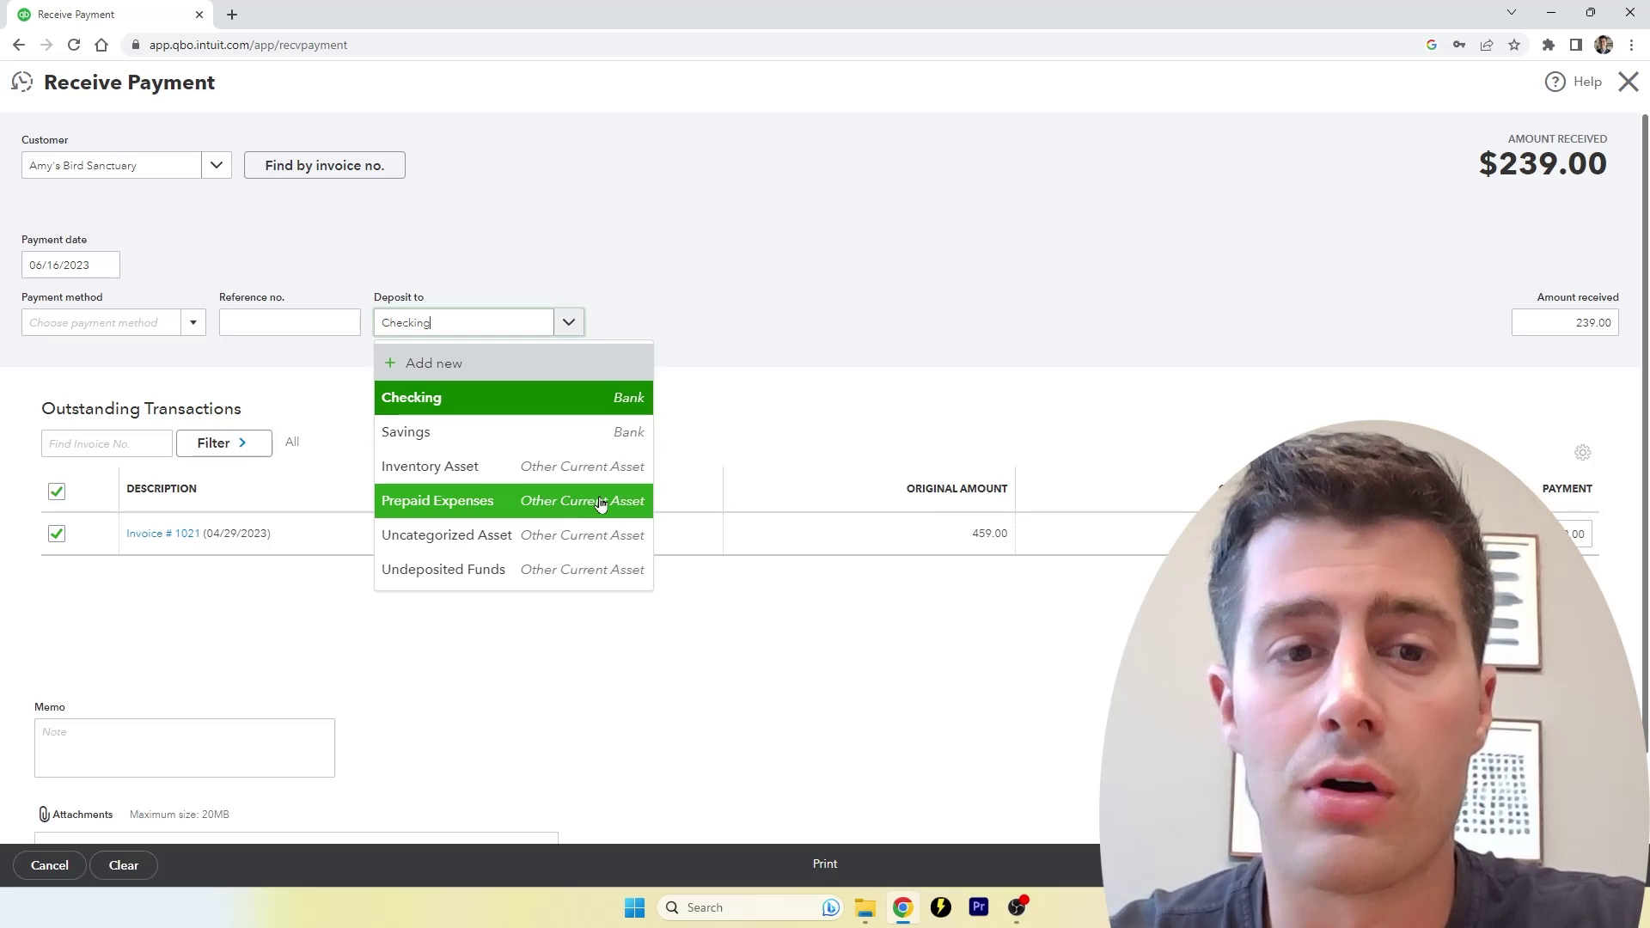
pyautogui.click(578, 575)
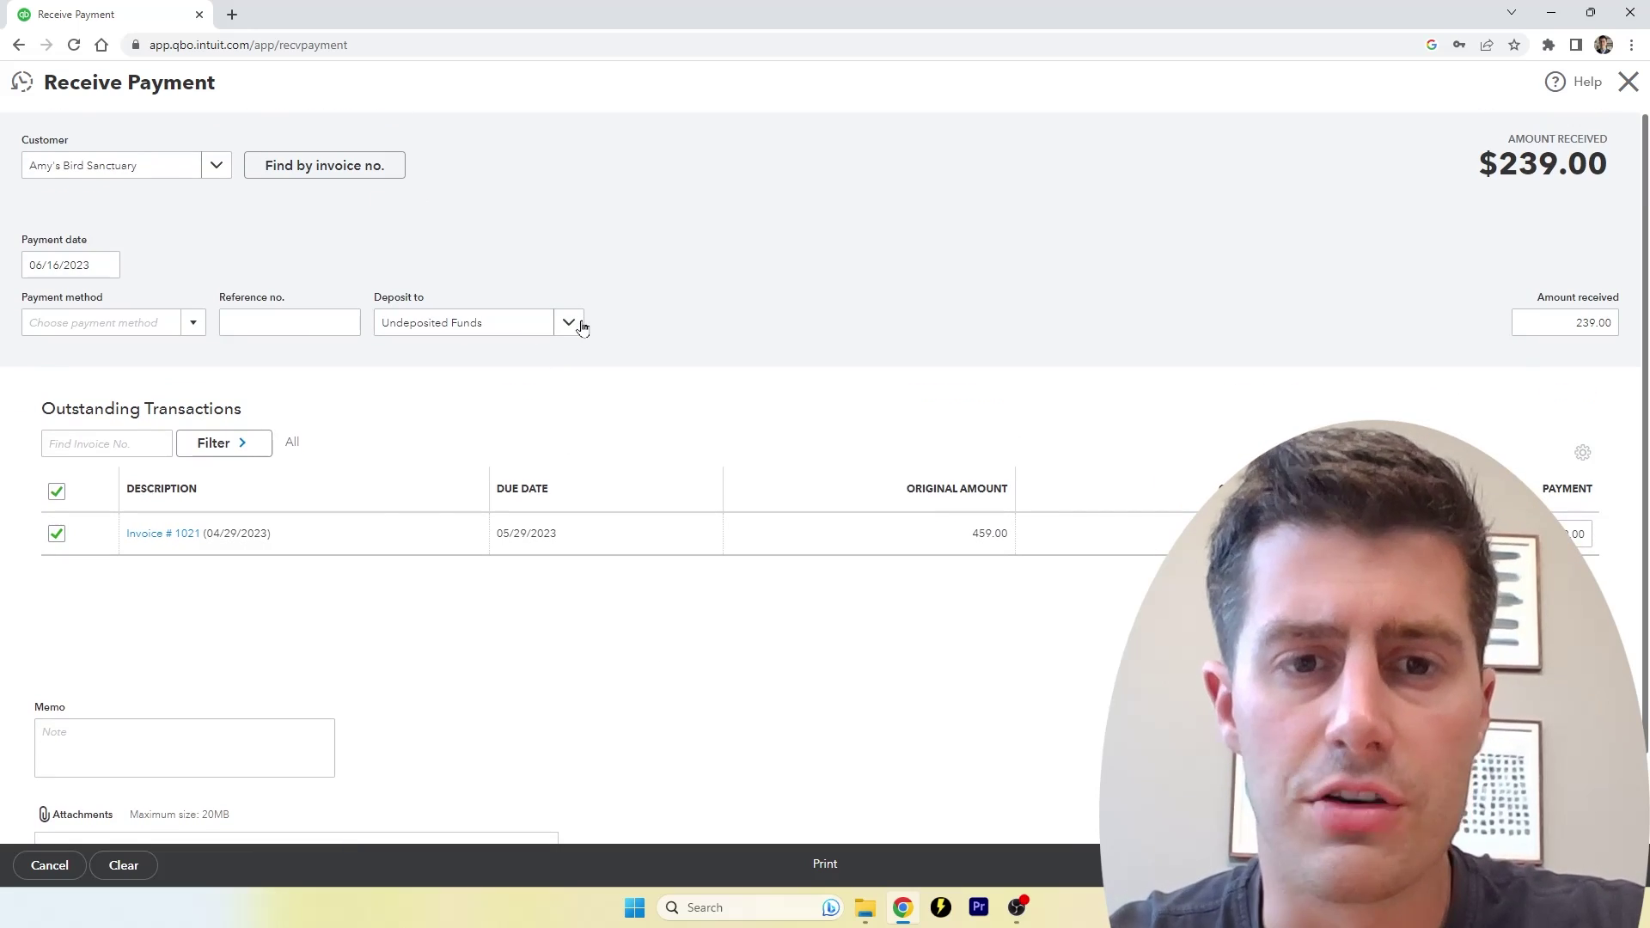
pyautogui.click(572, 324)
pyautogui.click(520, 399)
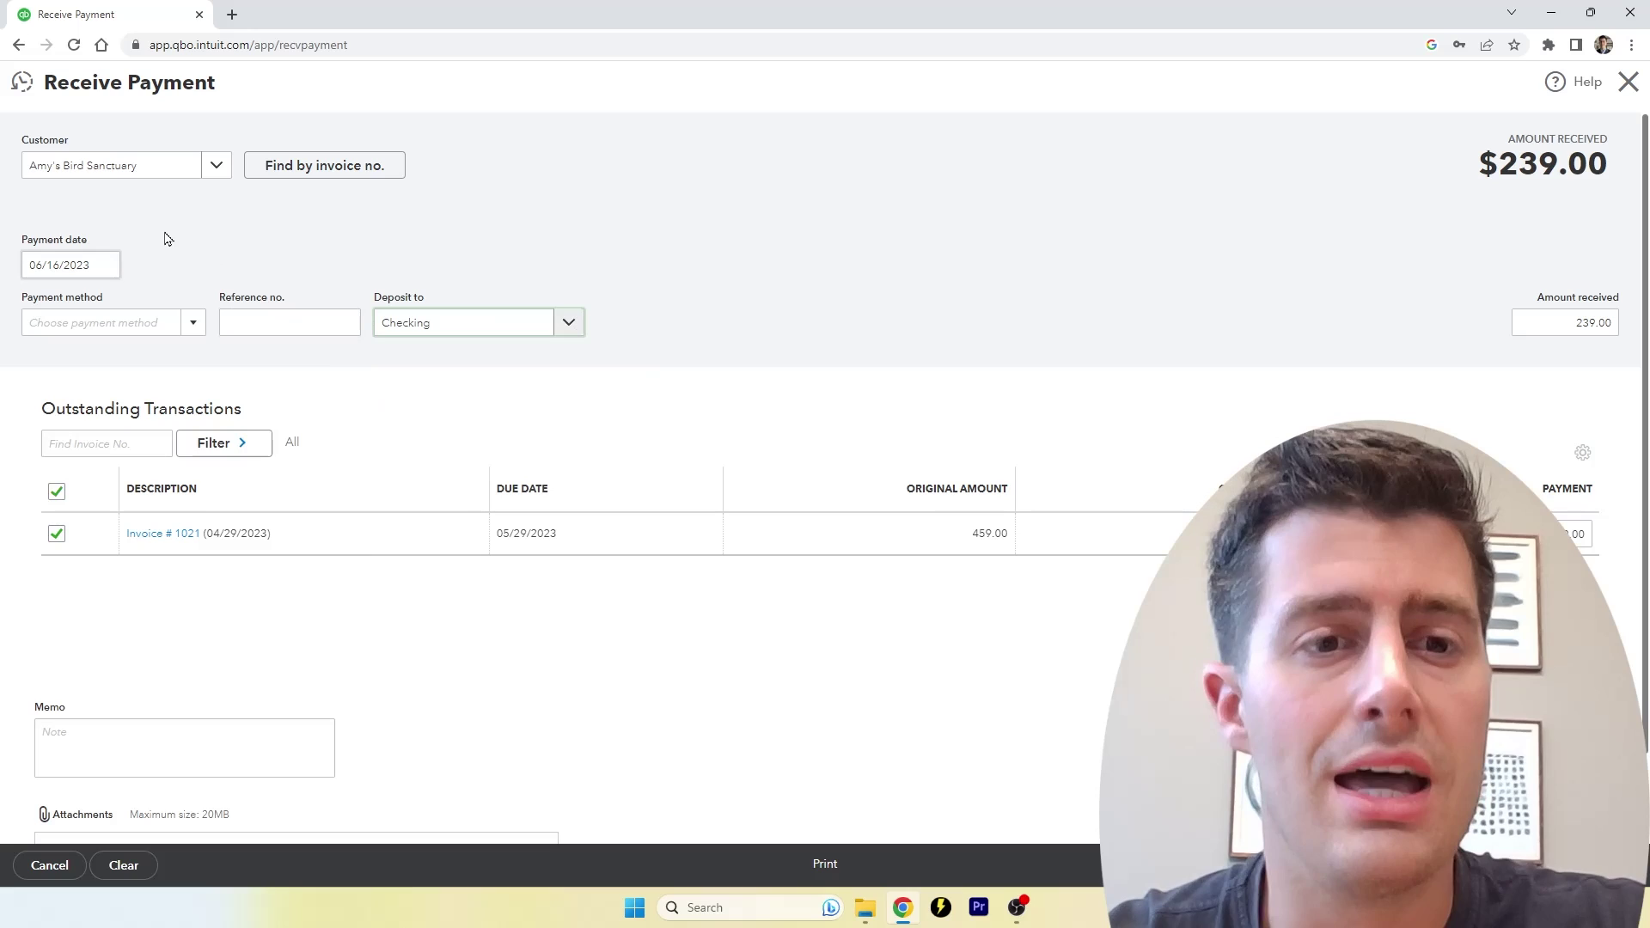
pyautogui.click(778, 278)
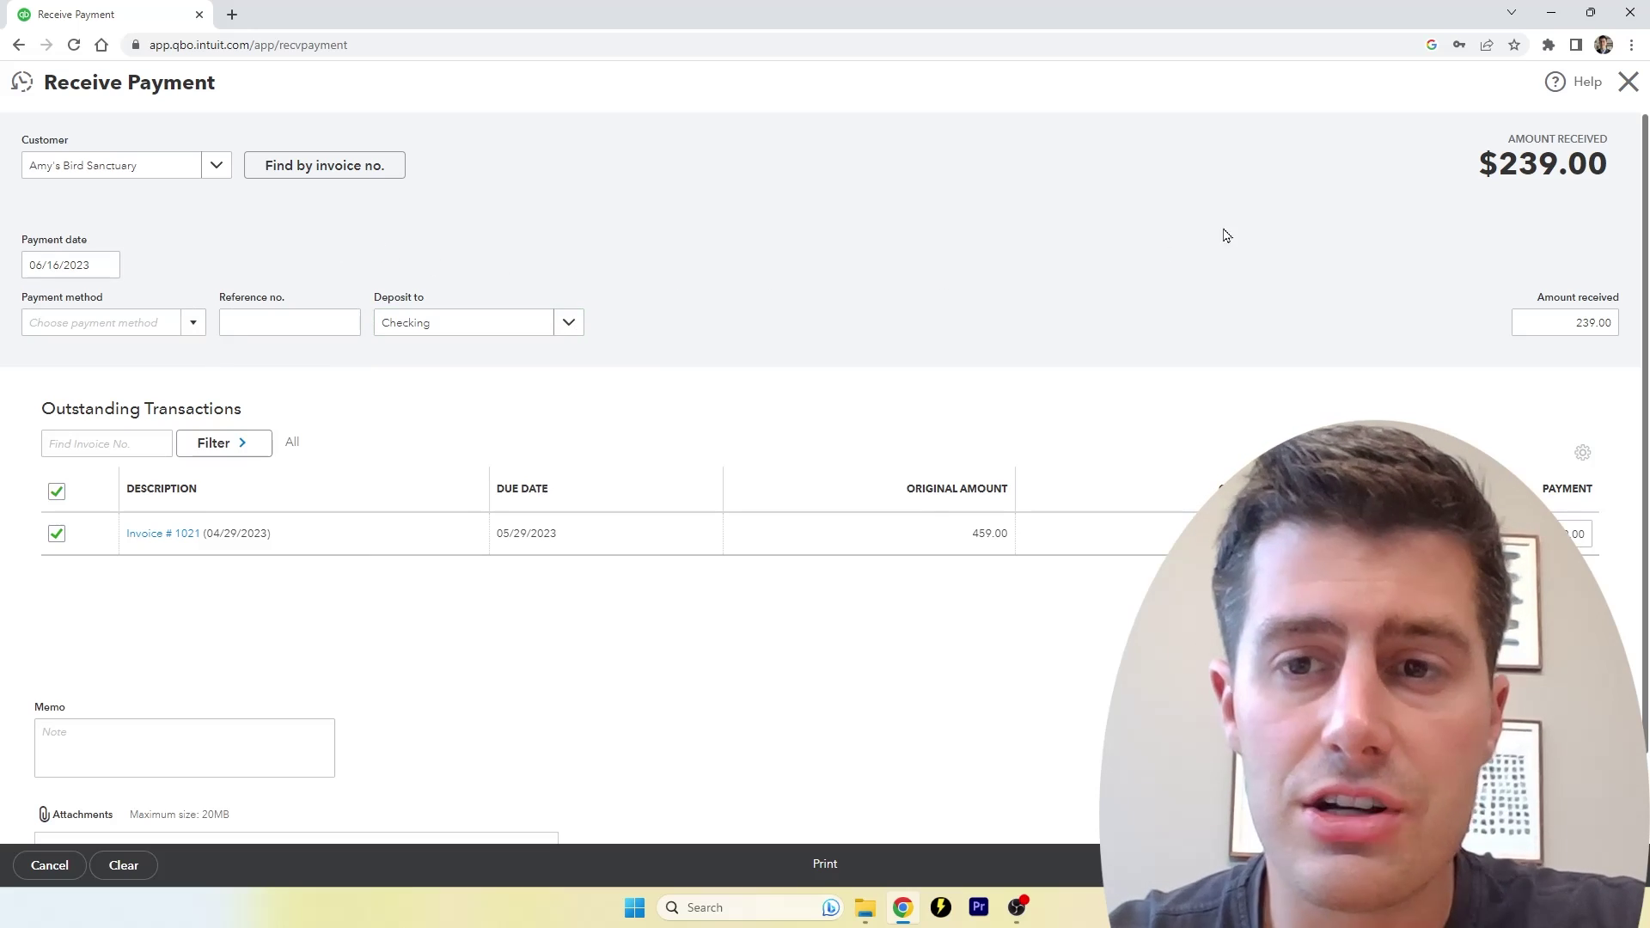
pyautogui.doubleClick(1549, 161)
pyautogui.click(1322, 226)
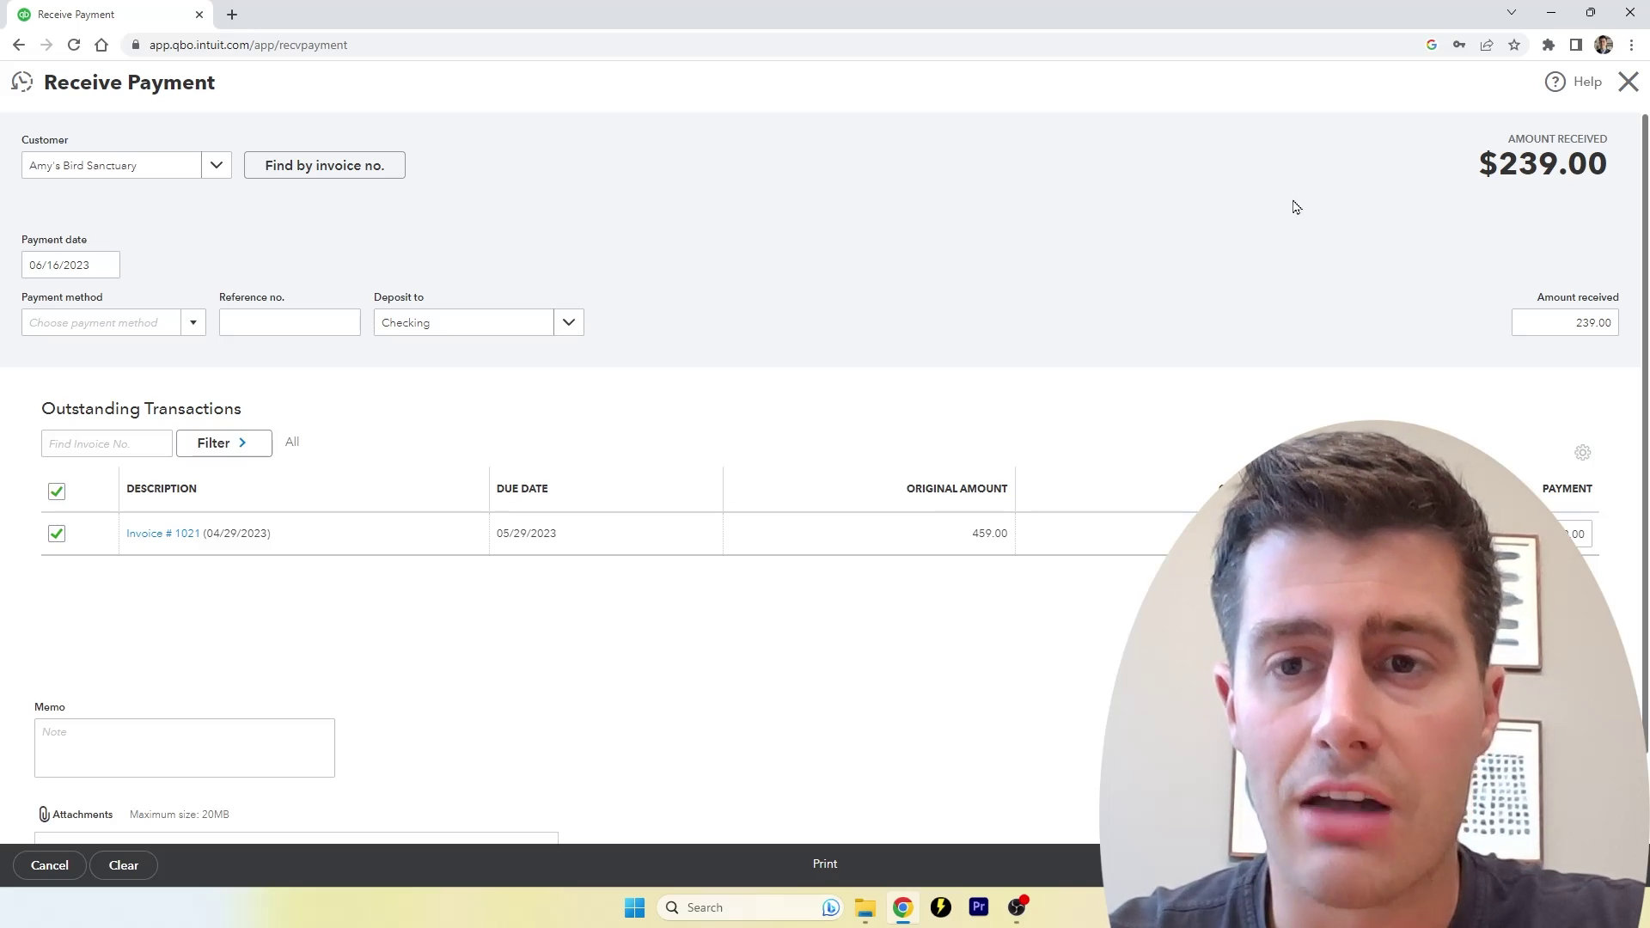
# Discard the unsaved payment, go to Banking, and expand the 05/21/2023 $868.15 deposit.
pyautogui.click(1628, 82)
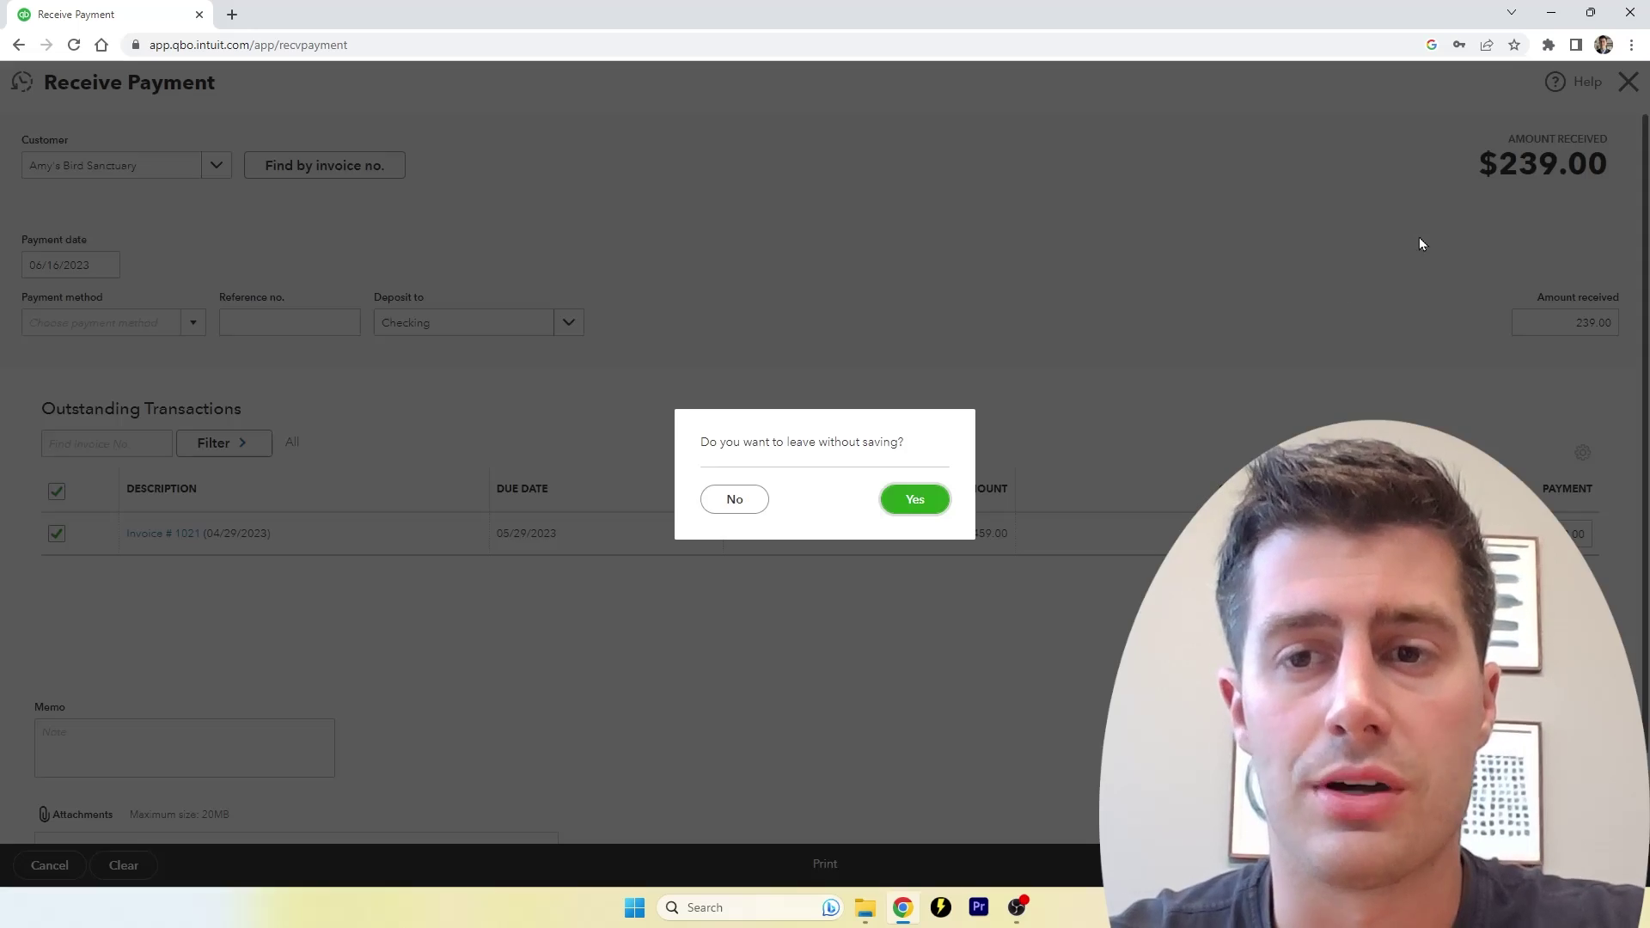
pyautogui.click(944, 501)
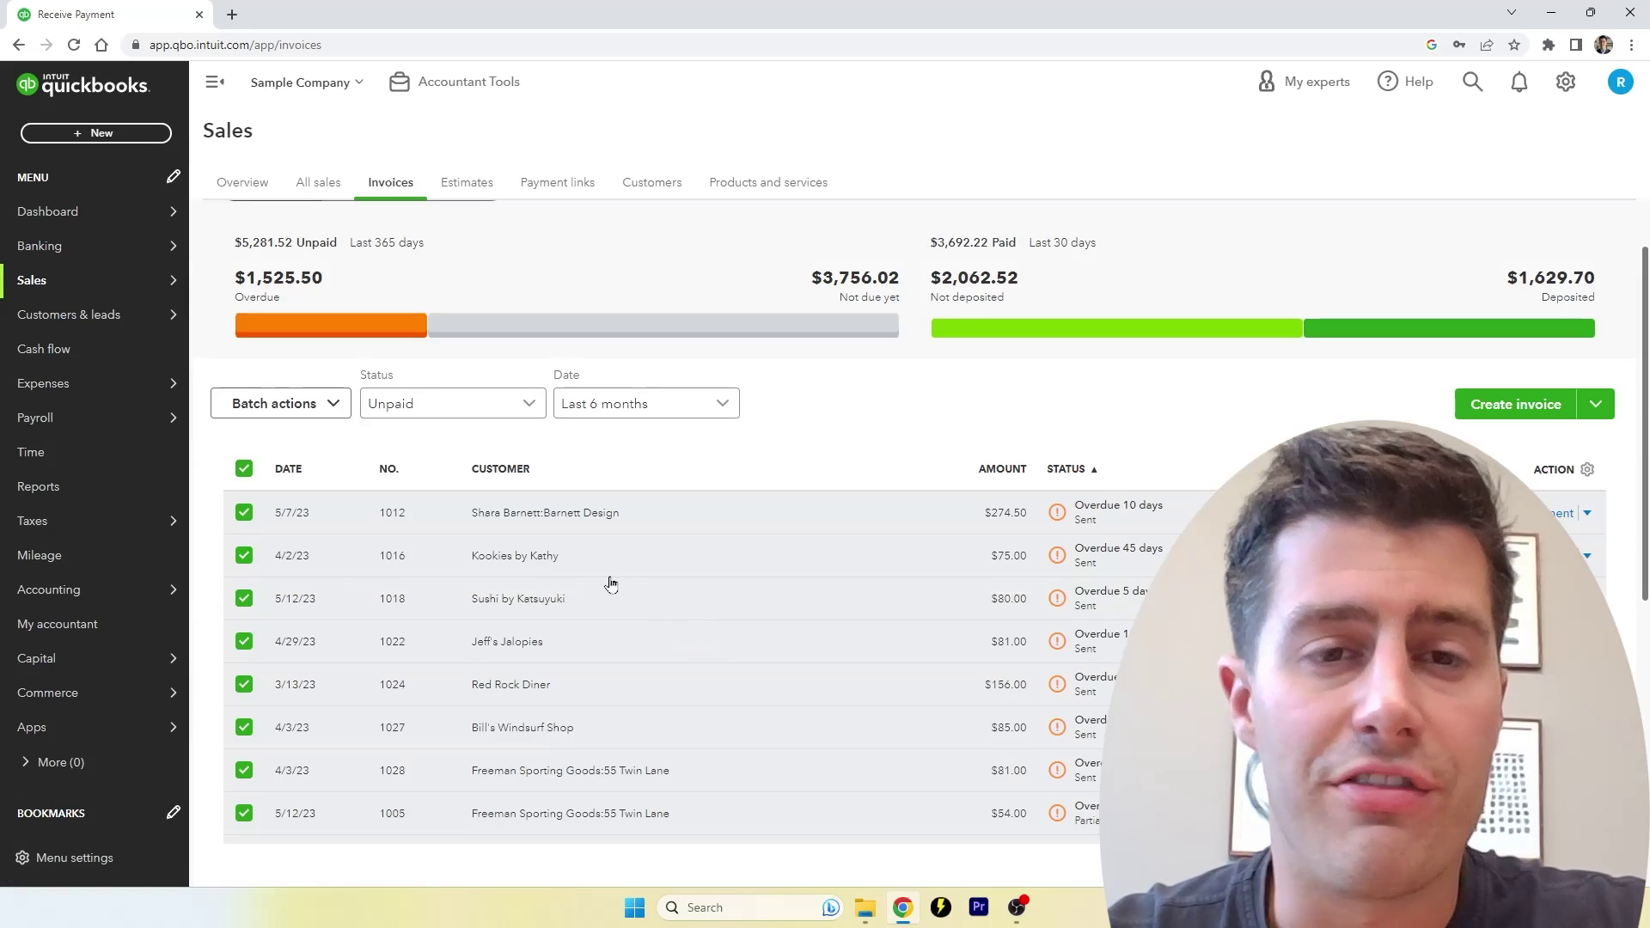
pyautogui.click(217, 258)
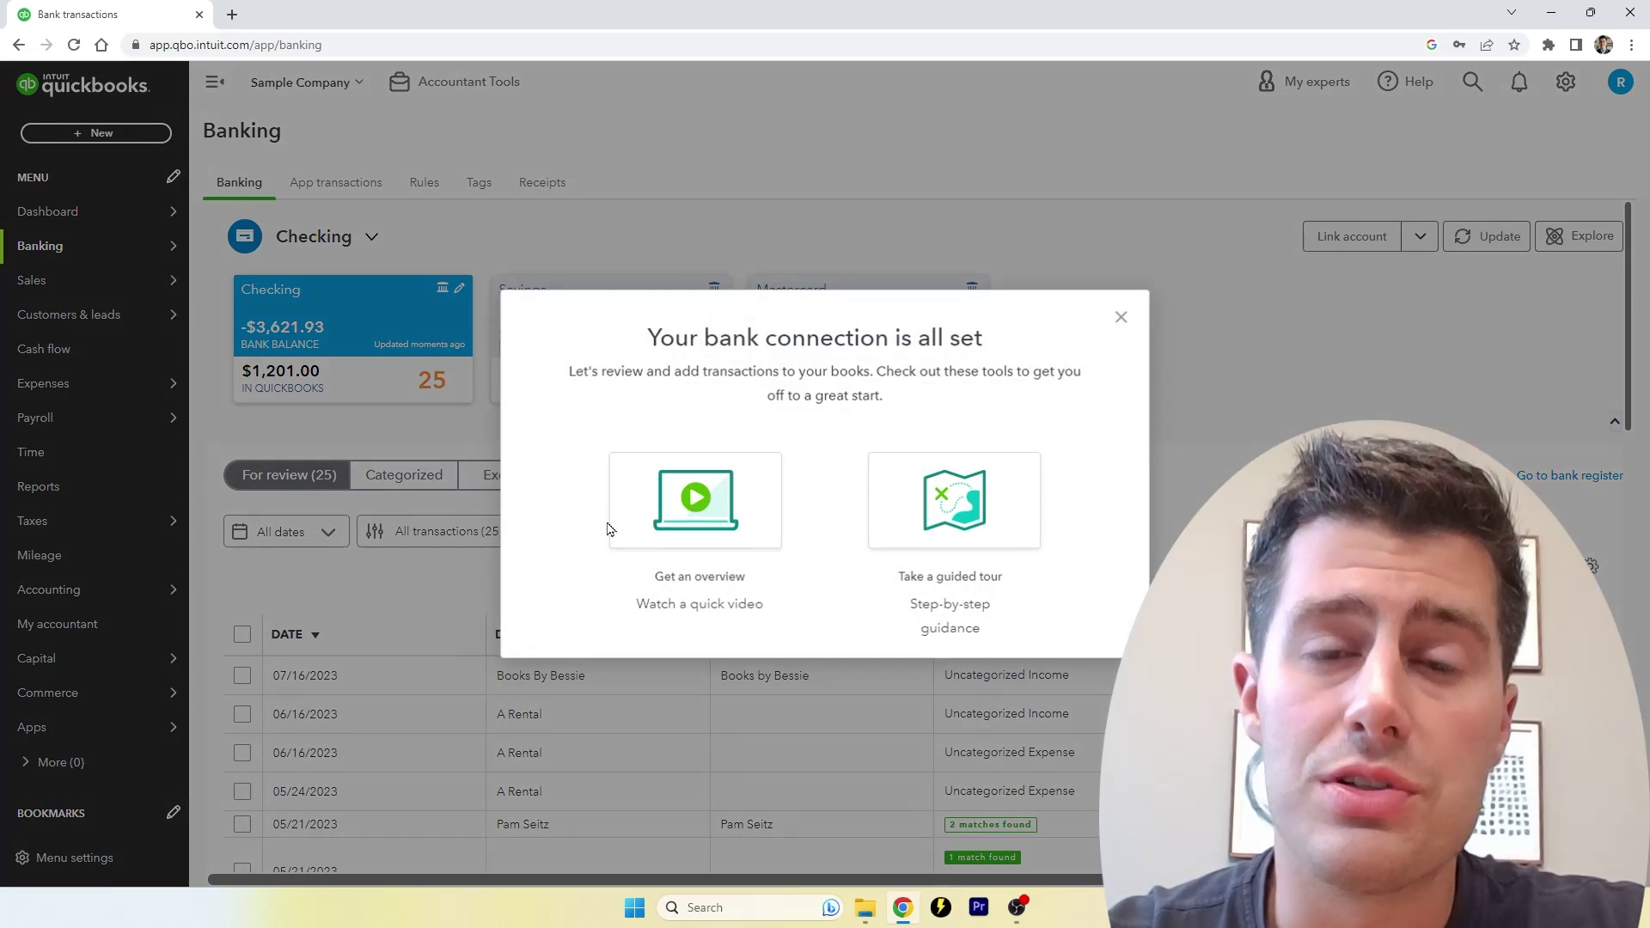
pyautogui.click(1121, 318)
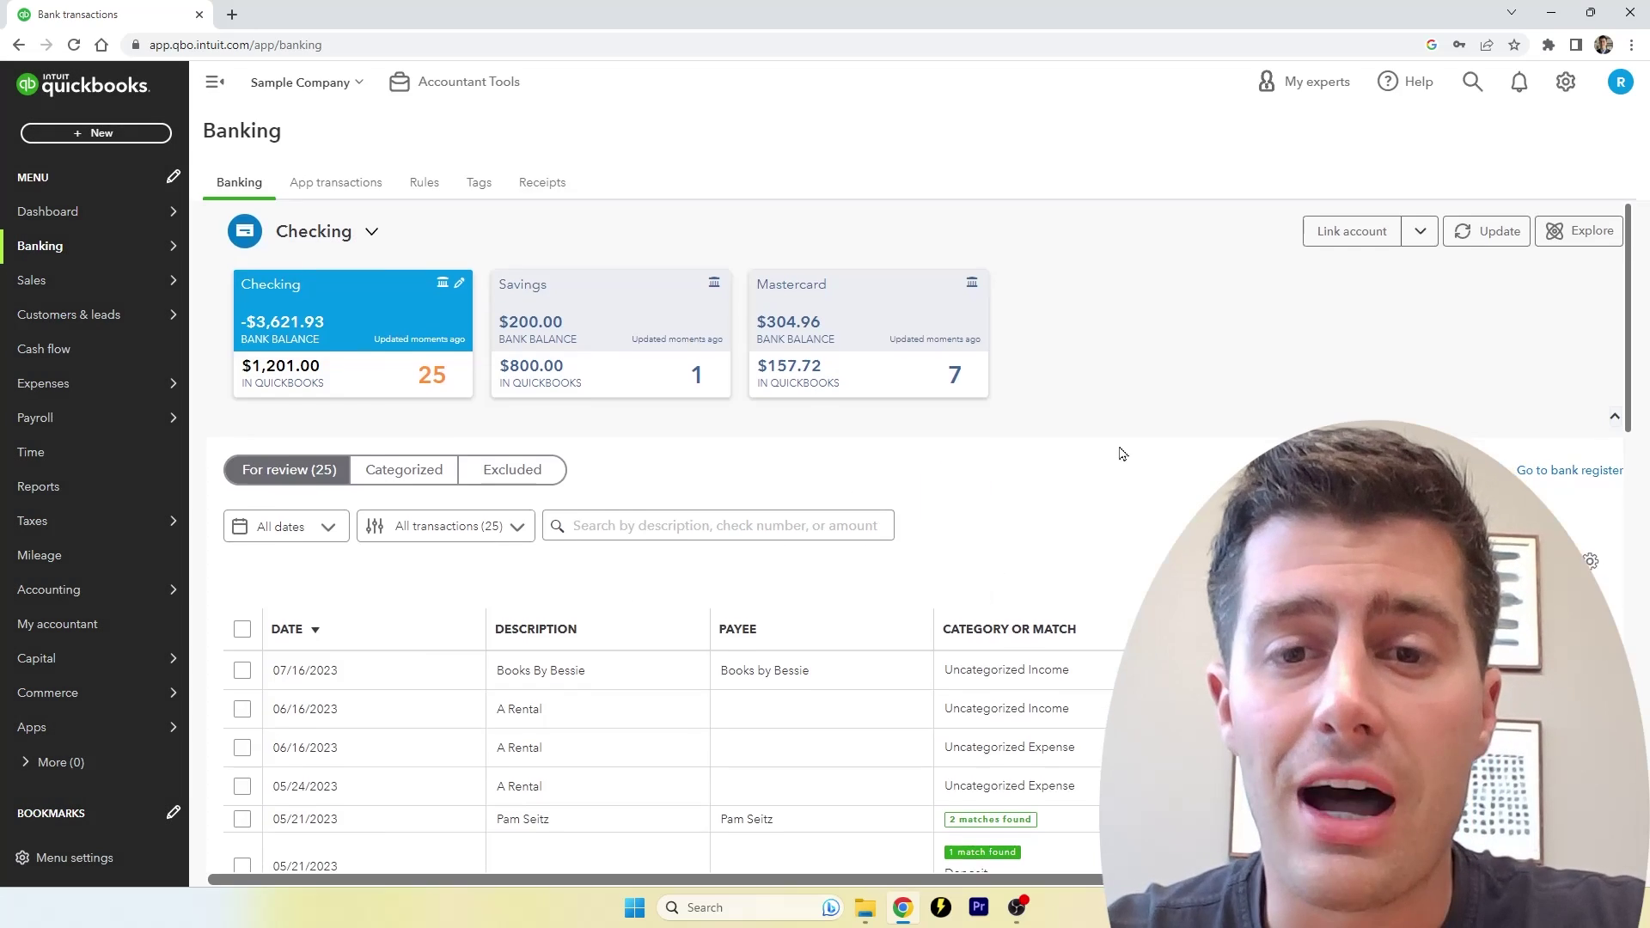
pyautogui.scroll(-4, 1118, 456)
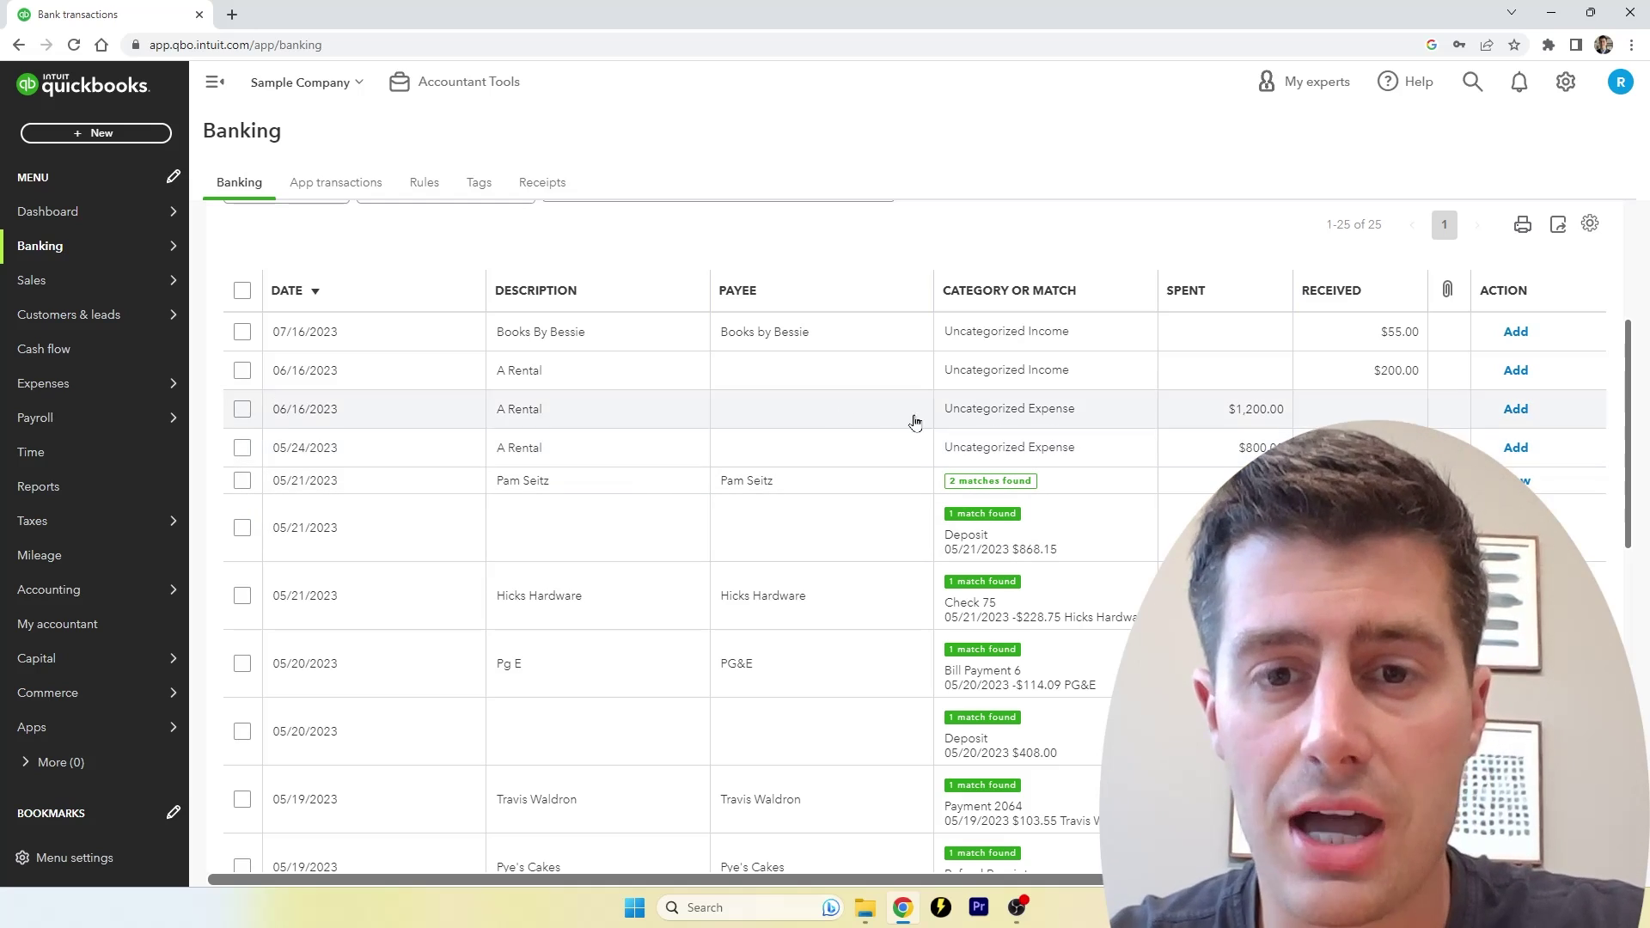
pyautogui.scroll(-3, 945, 430)
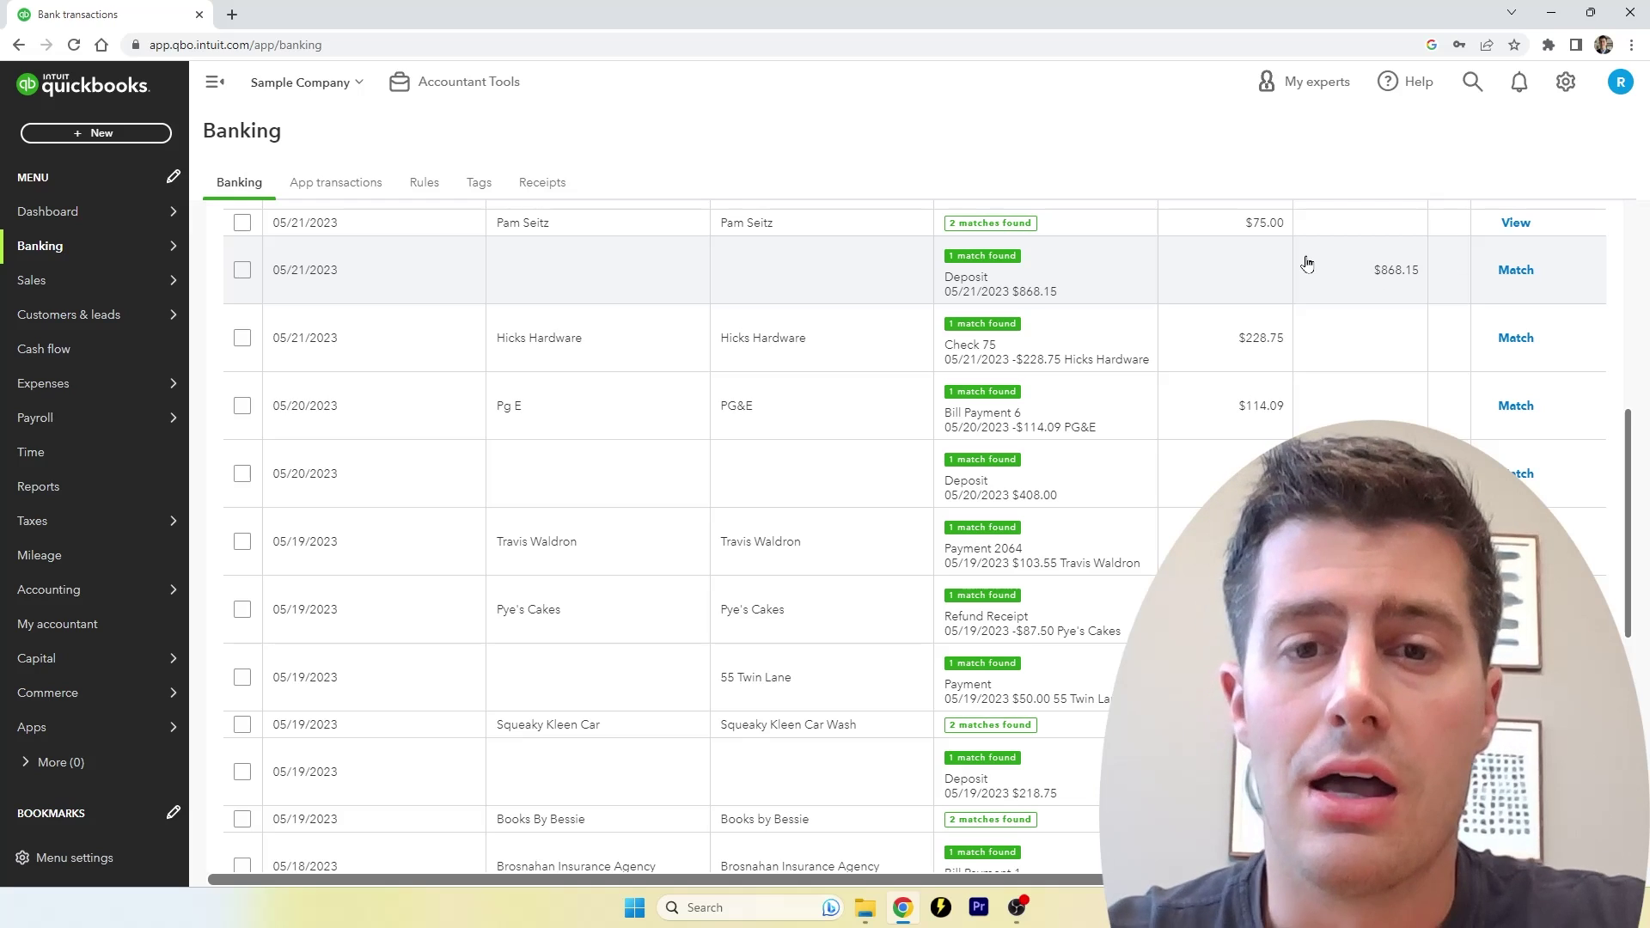
pyautogui.click(1098, 281)
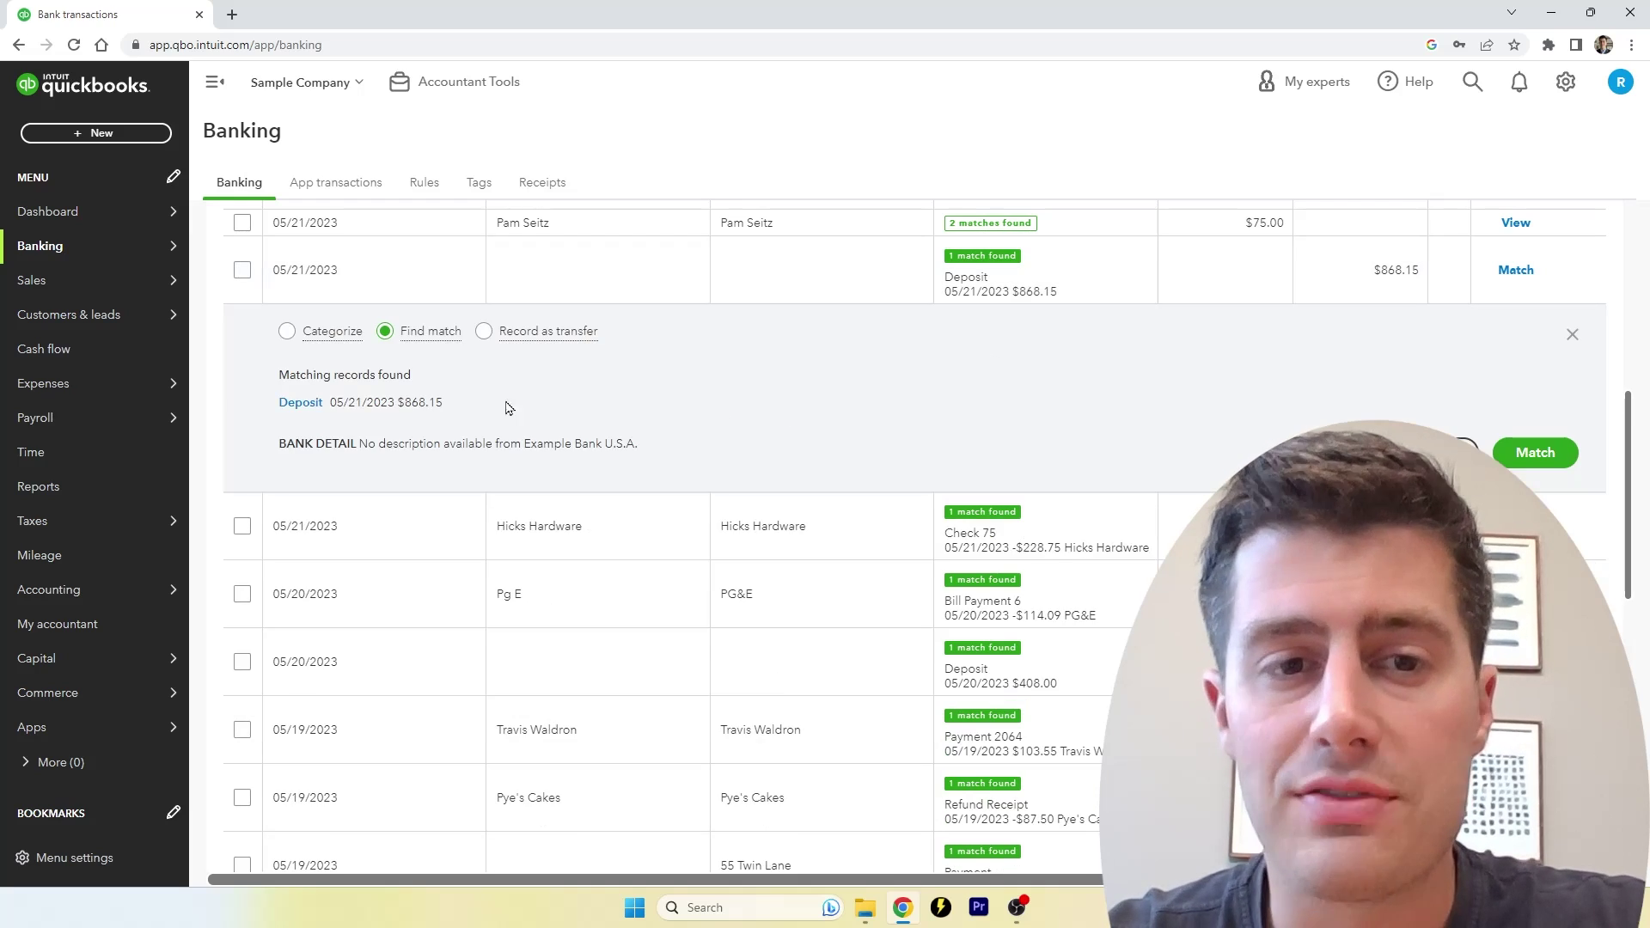
# Choose Categorize instead of Find match for the $868.15 deposit.
pyautogui.click(287, 332)
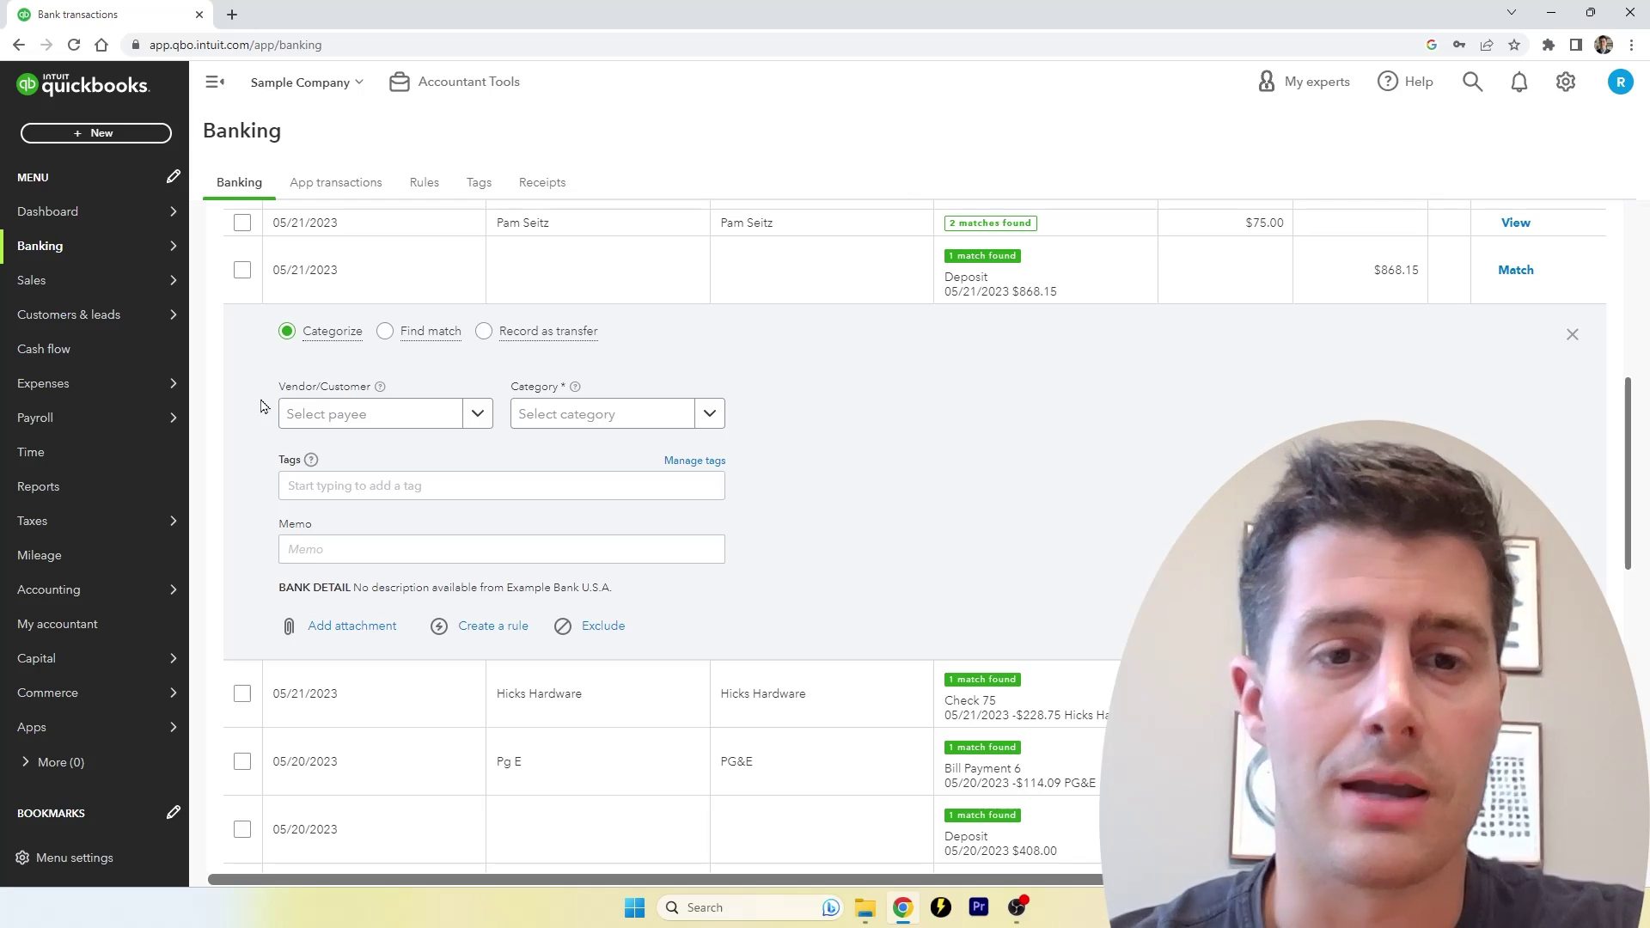
# Start a new bill and look through its vendor list, terms, bill date and due date.
pyautogui.click(101, 135)
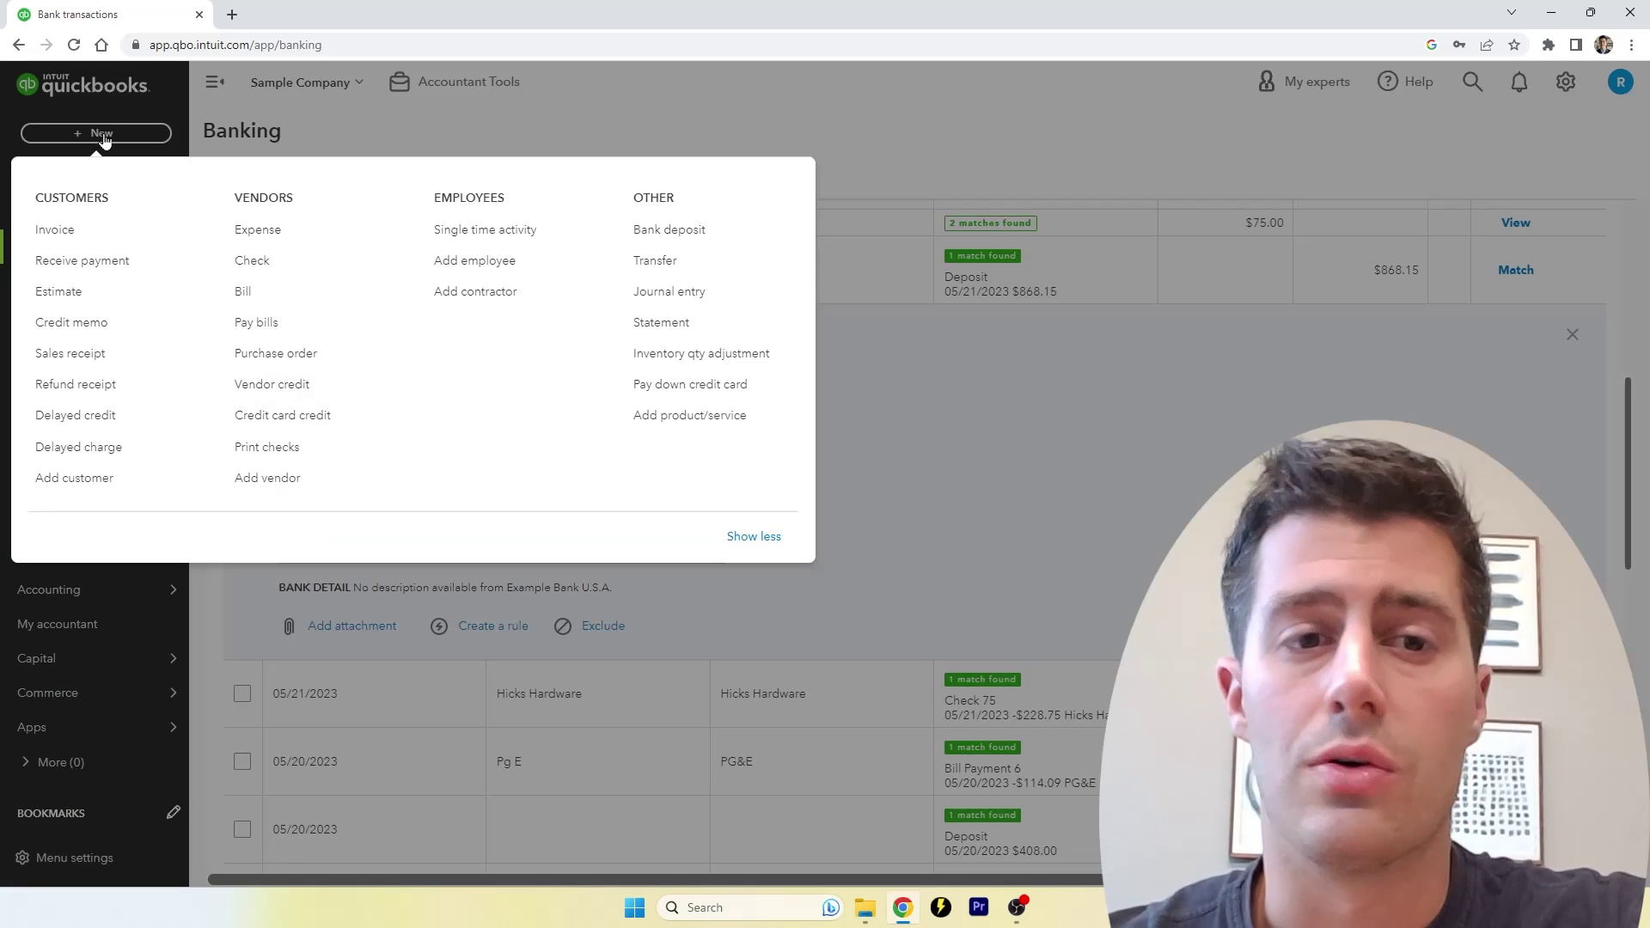
pyautogui.click(249, 300)
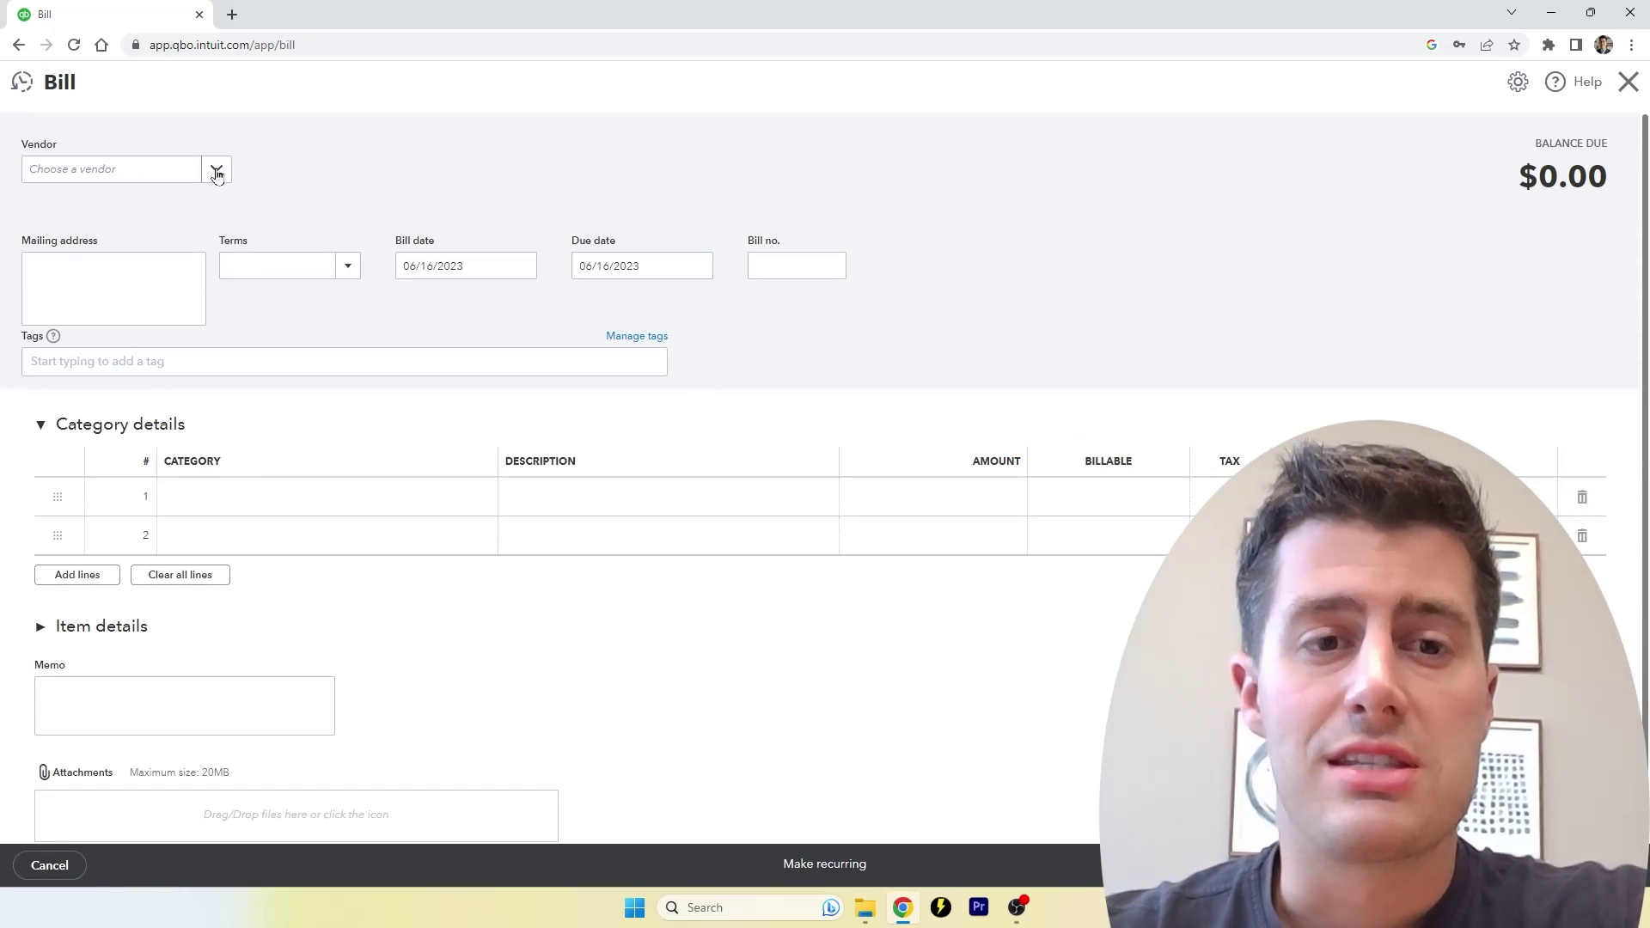
pyautogui.click(214, 171)
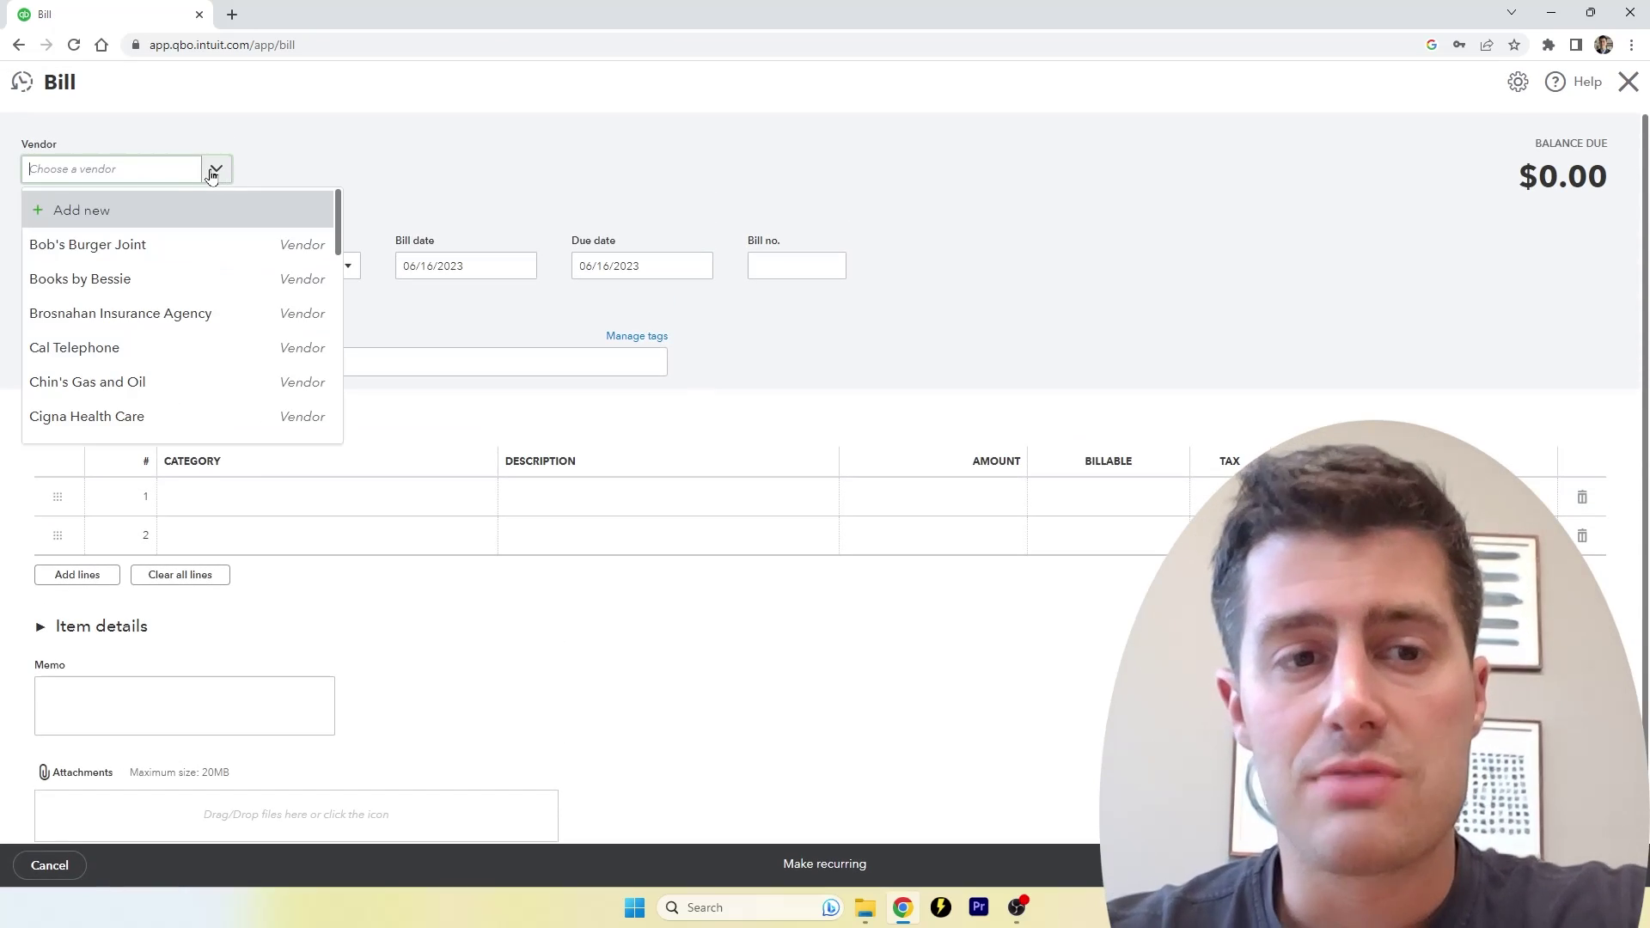
pyautogui.click(306, 174)
pyautogui.click(348, 268)
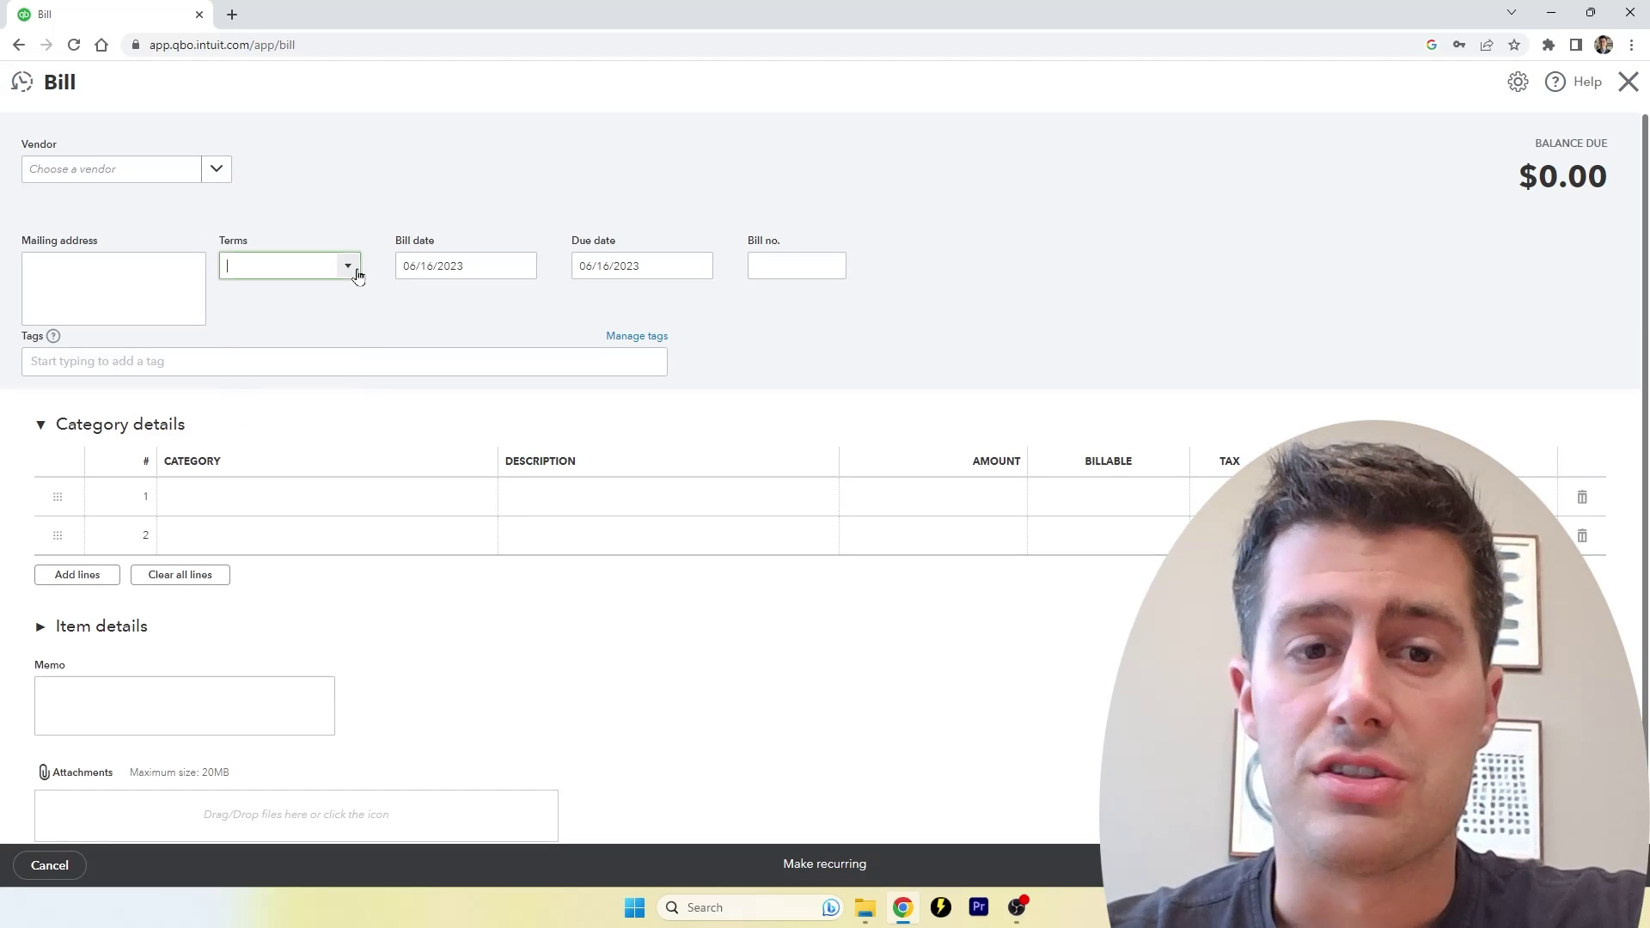
pyautogui.click(457, 269)
pyautogui.click(612, 269)
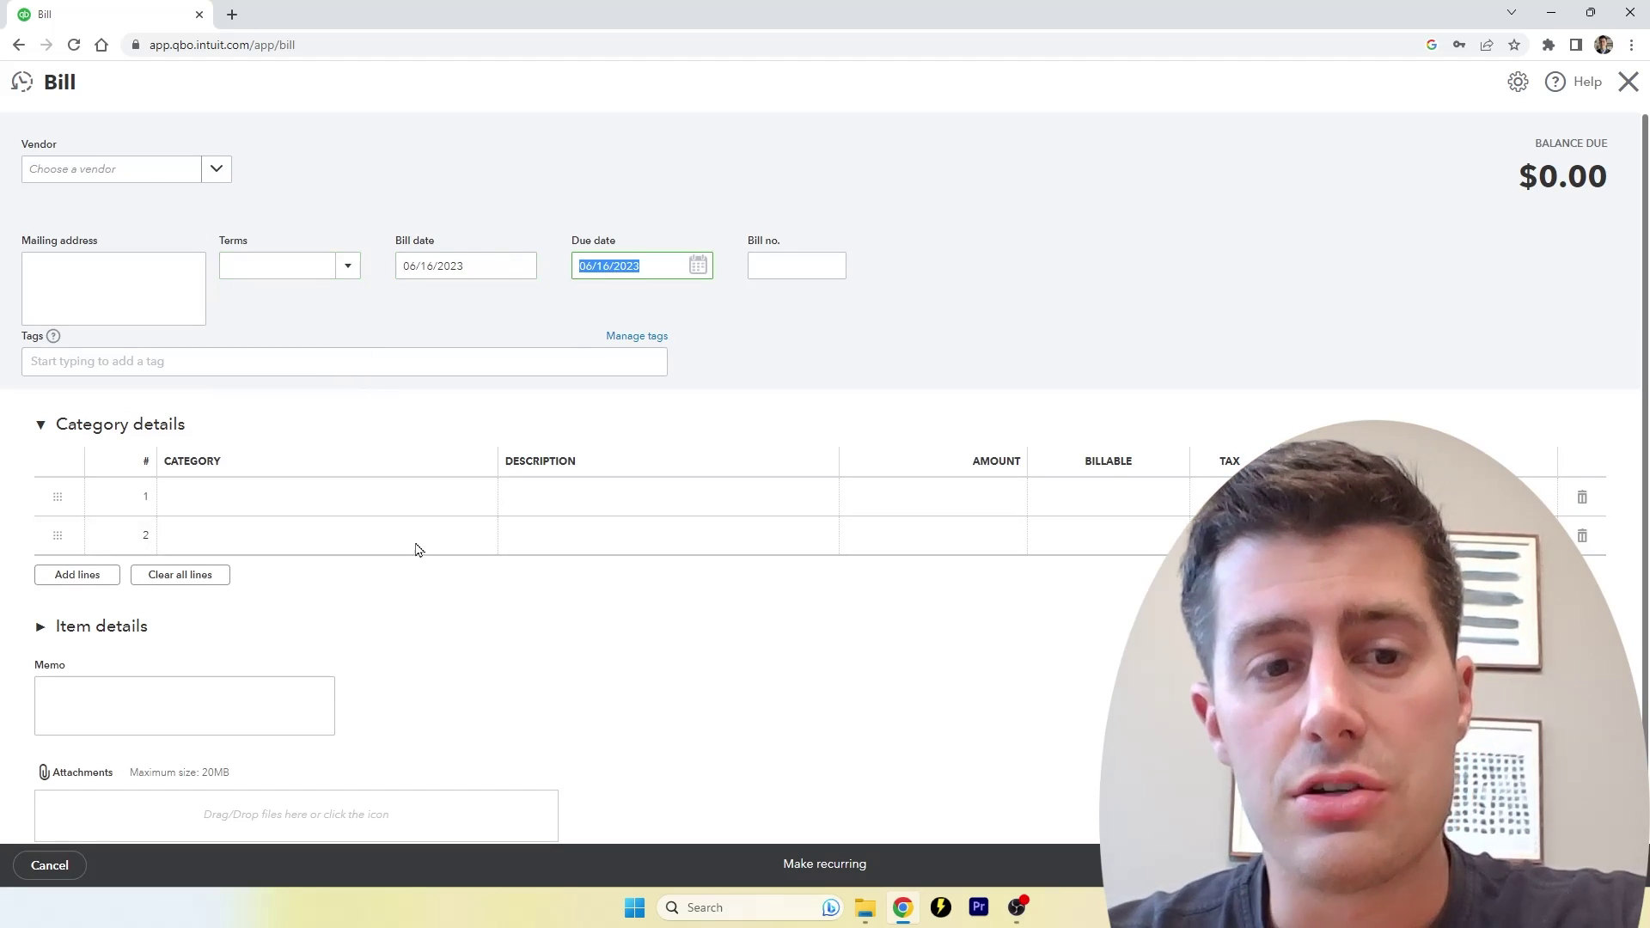
# Browse the first line's expense categories, then close the bill form.
pyautogui.click(351, 513)
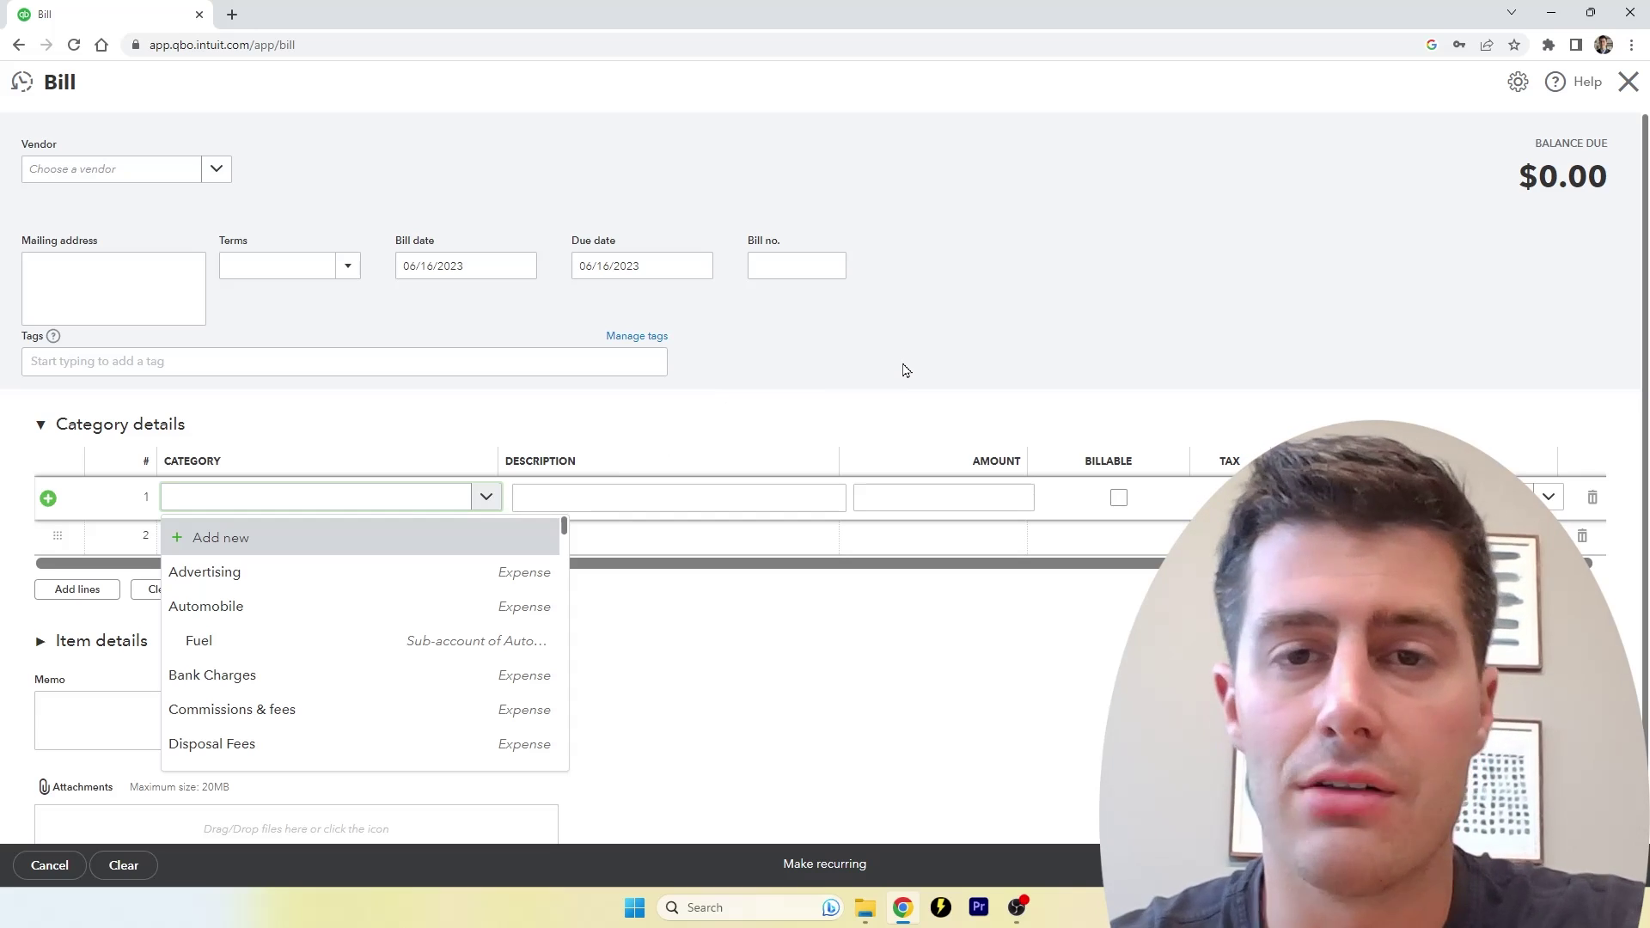
pyautogui.click(1212, 296)
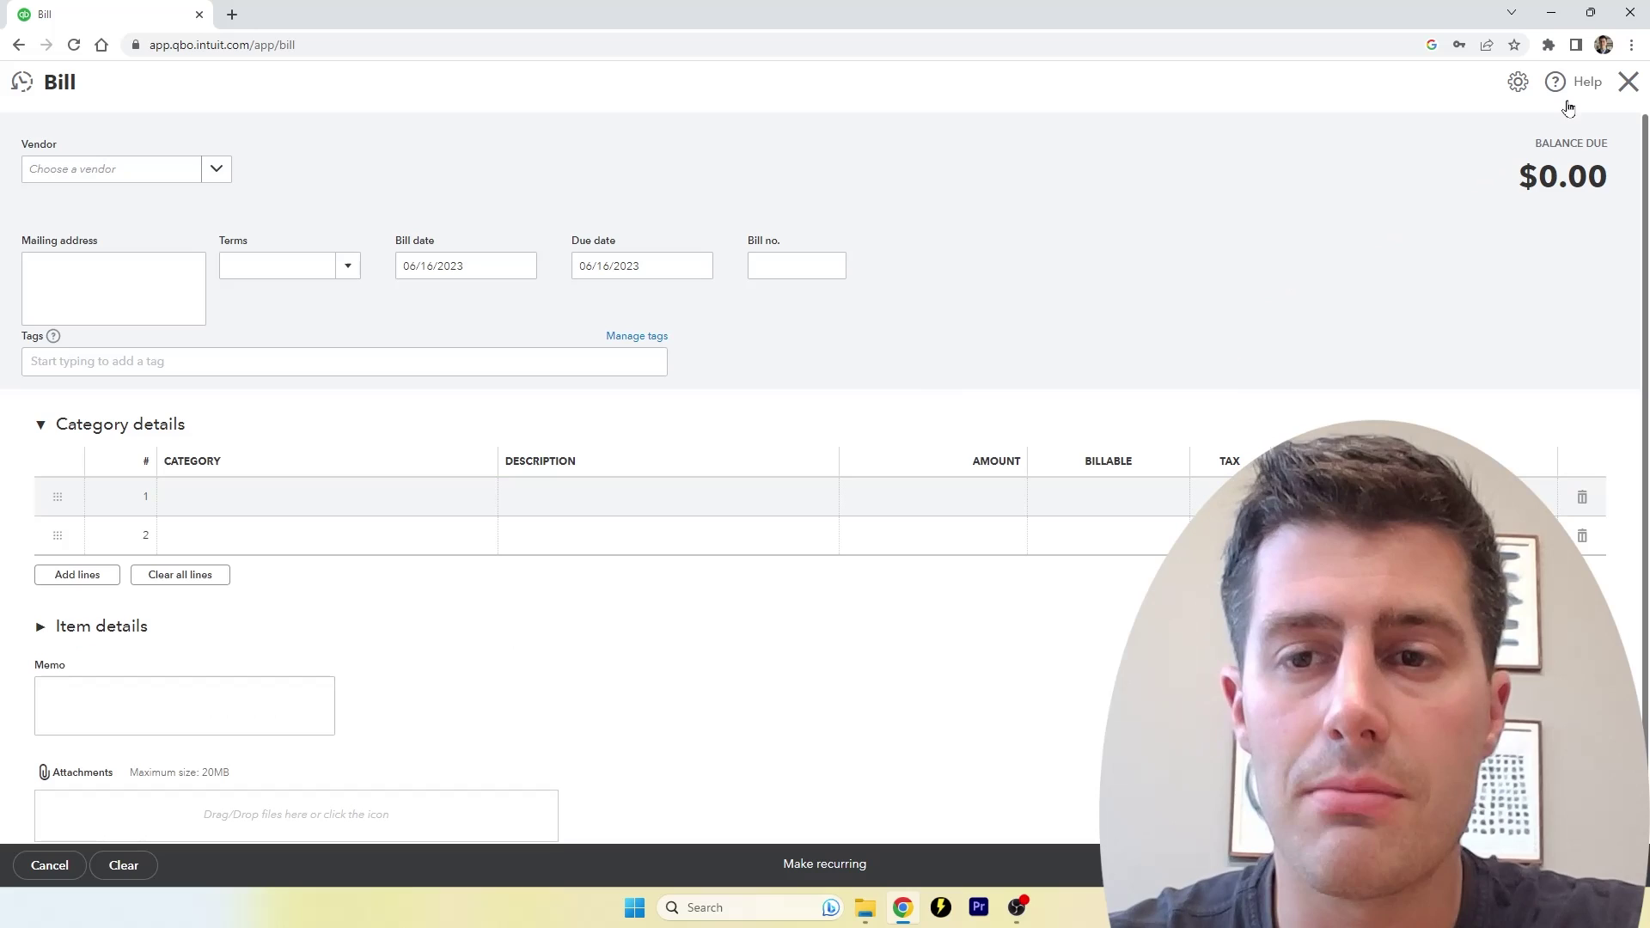
pyautogui.click(1626, 86)
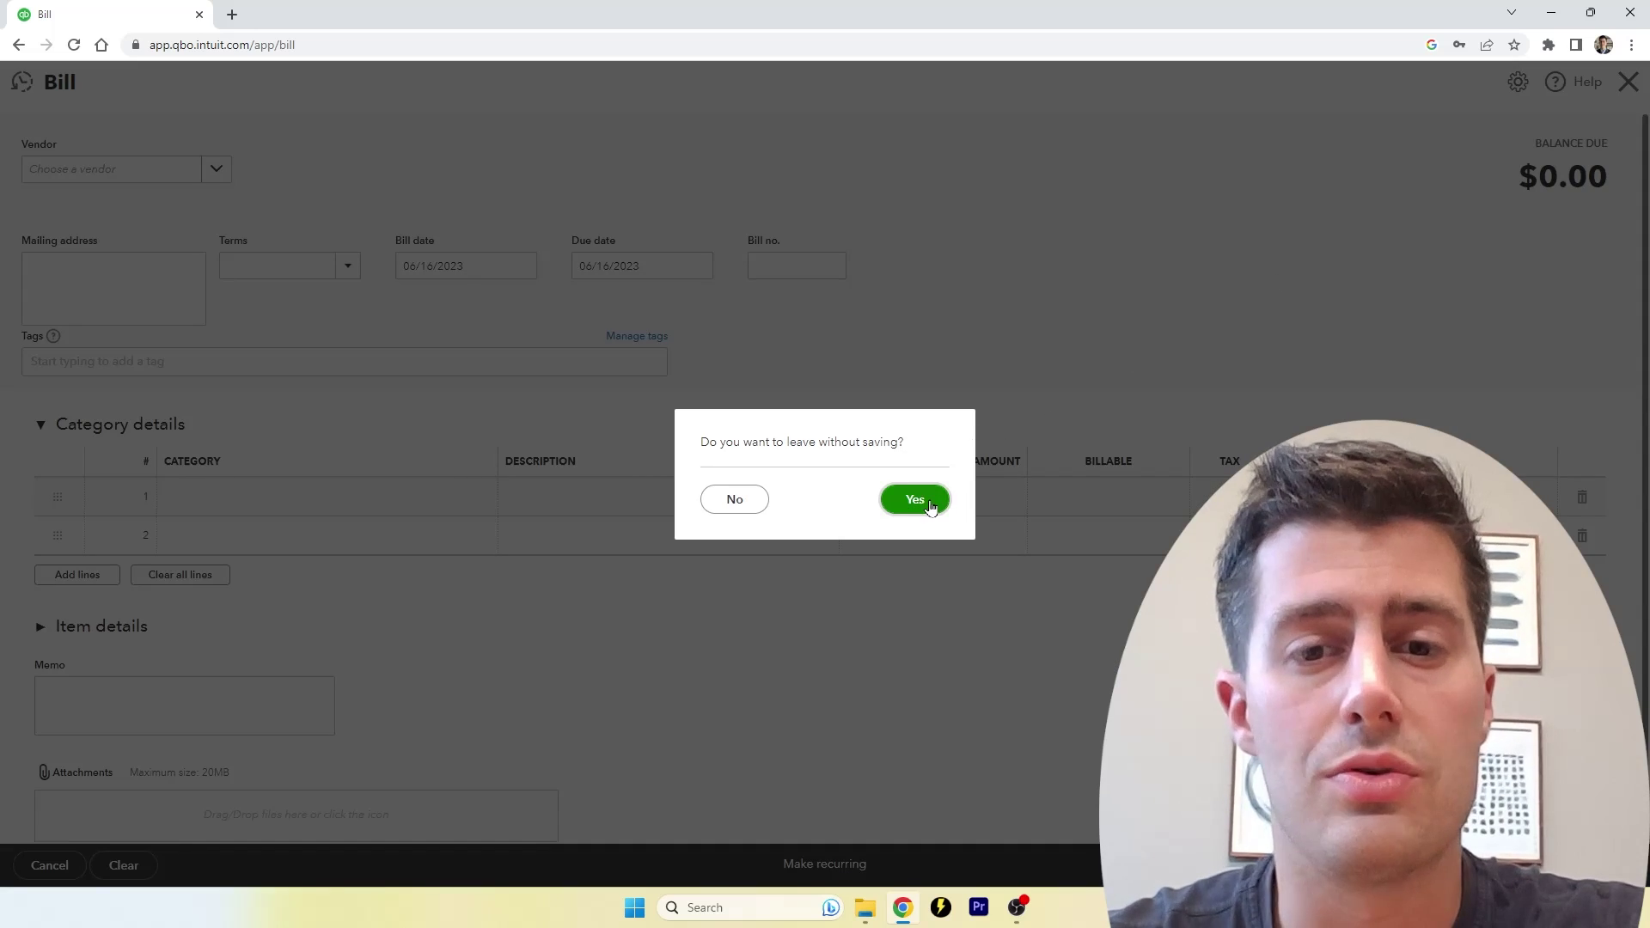
# Discard the unsaved bill and bring up the + New transaction menu from Banking.
pyautogui.click(928, 505)
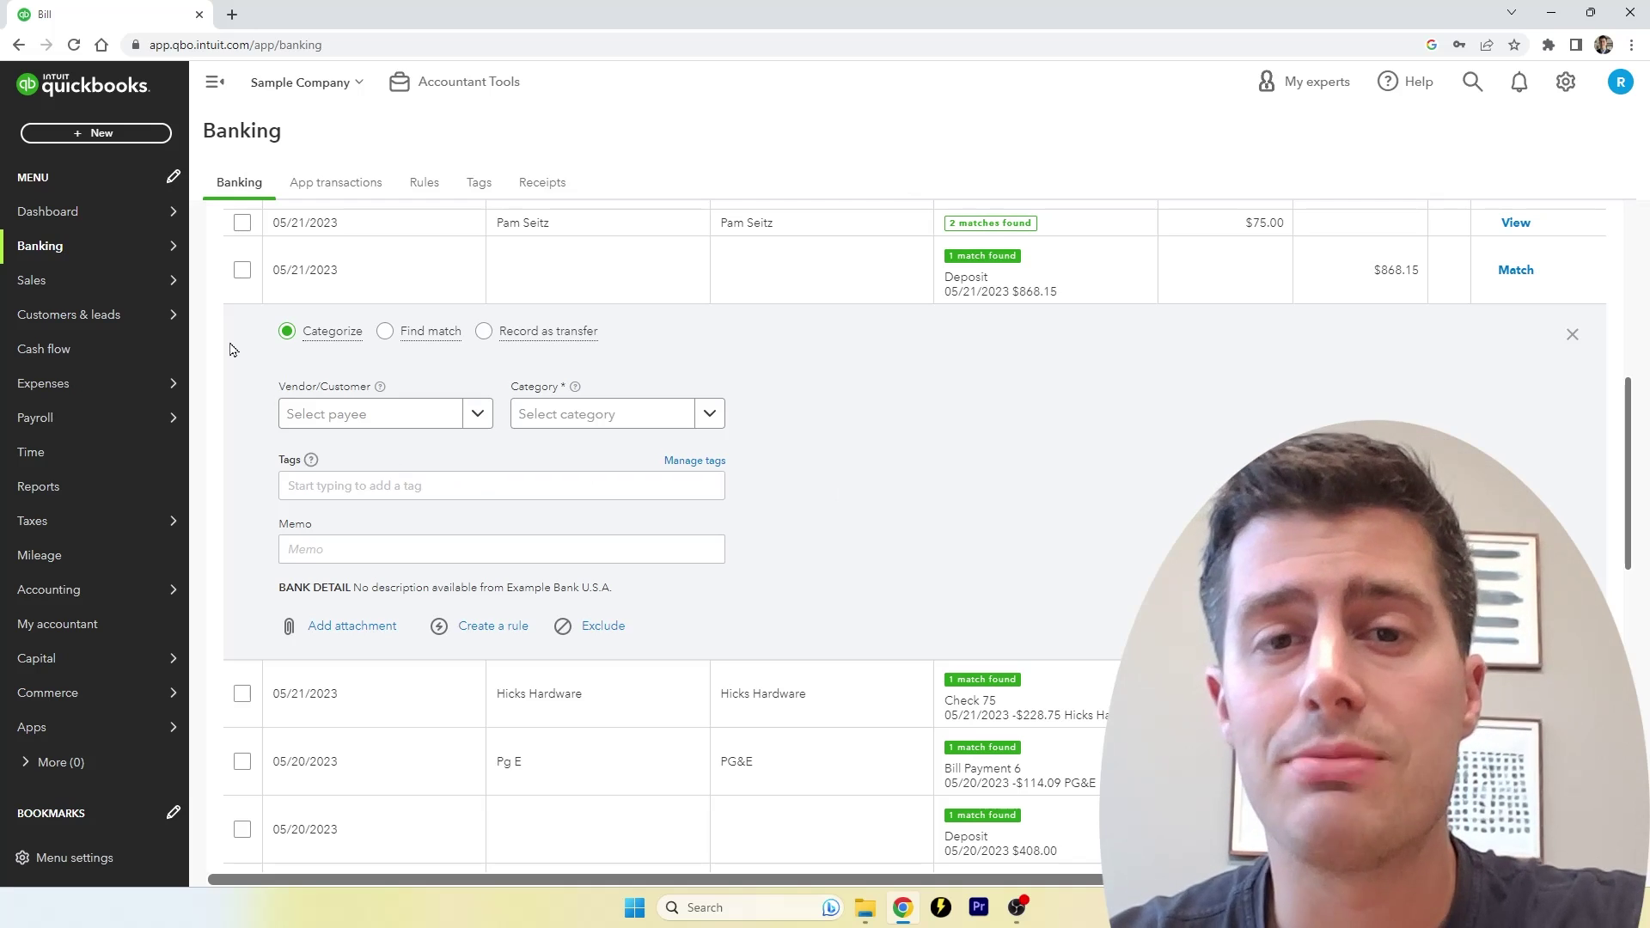
pyautogui.click(102, 134)
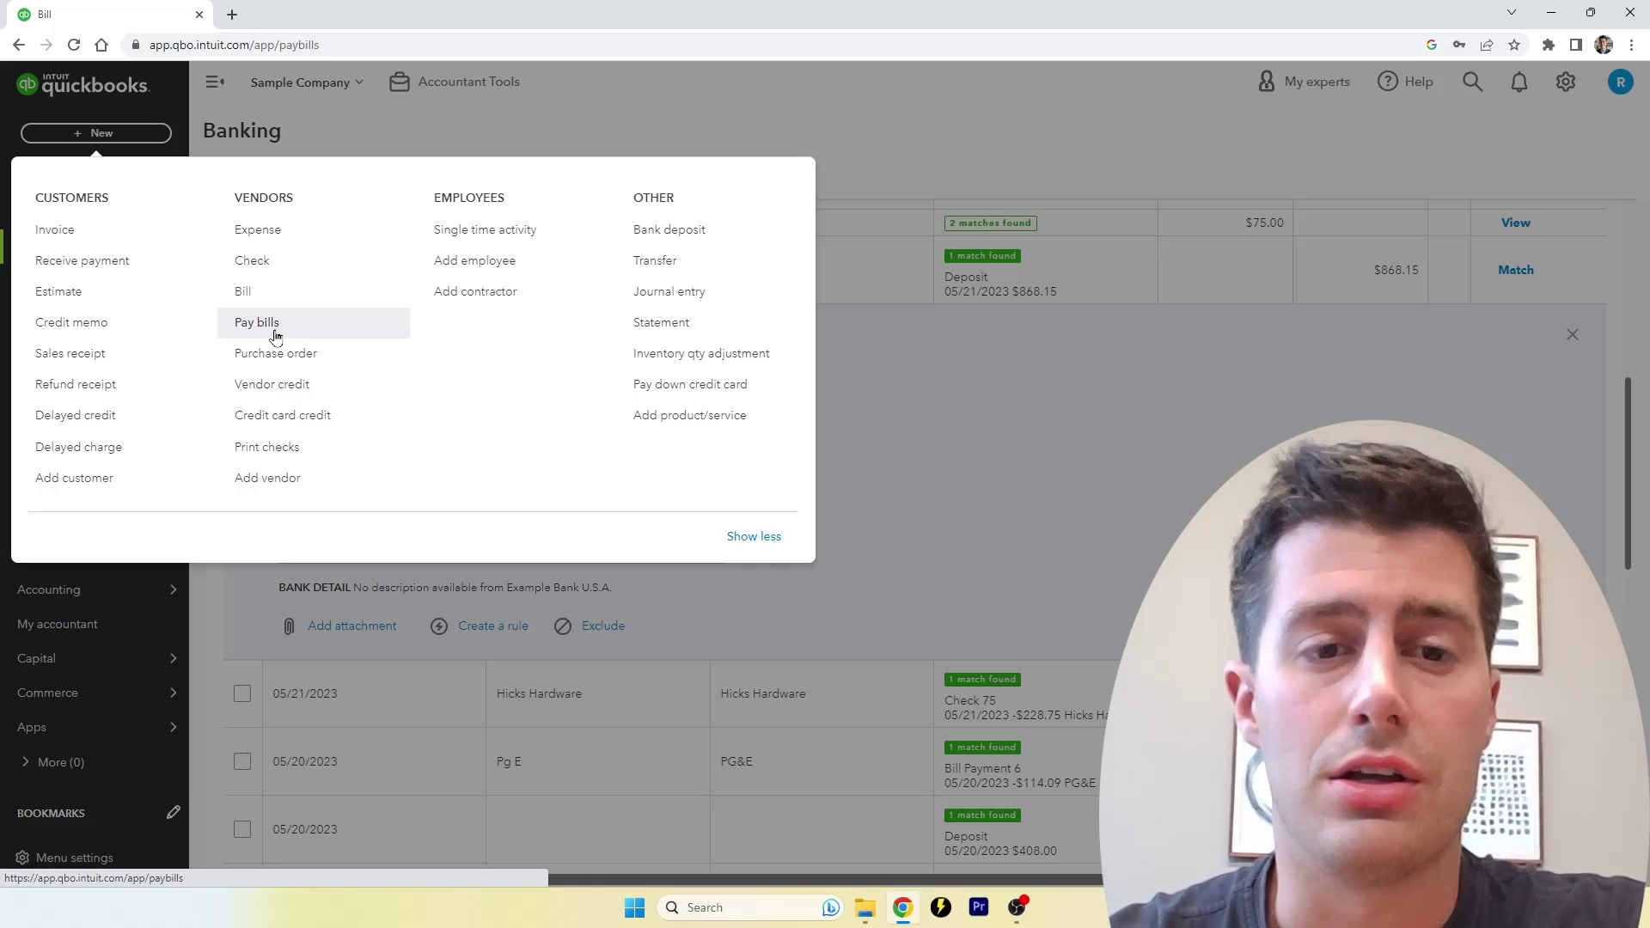
# Start a bill payment from Checking dated 06/16/2023, with checks set to print later.
pyautogui.click(273, 334)
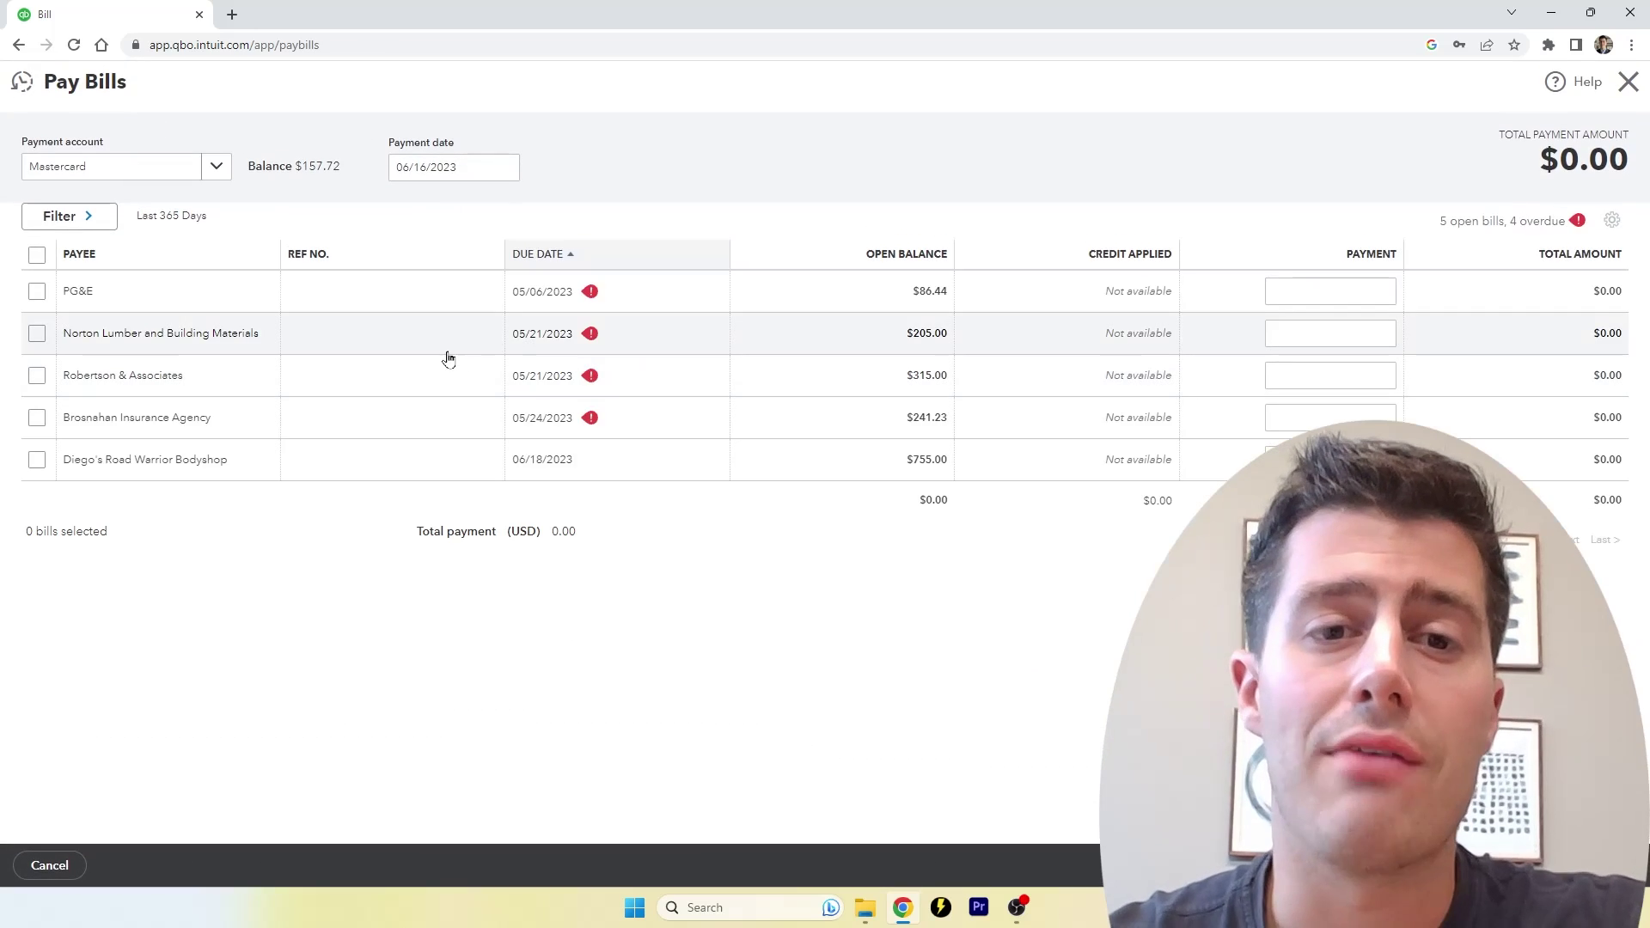
pyautogui.click(216, 167)
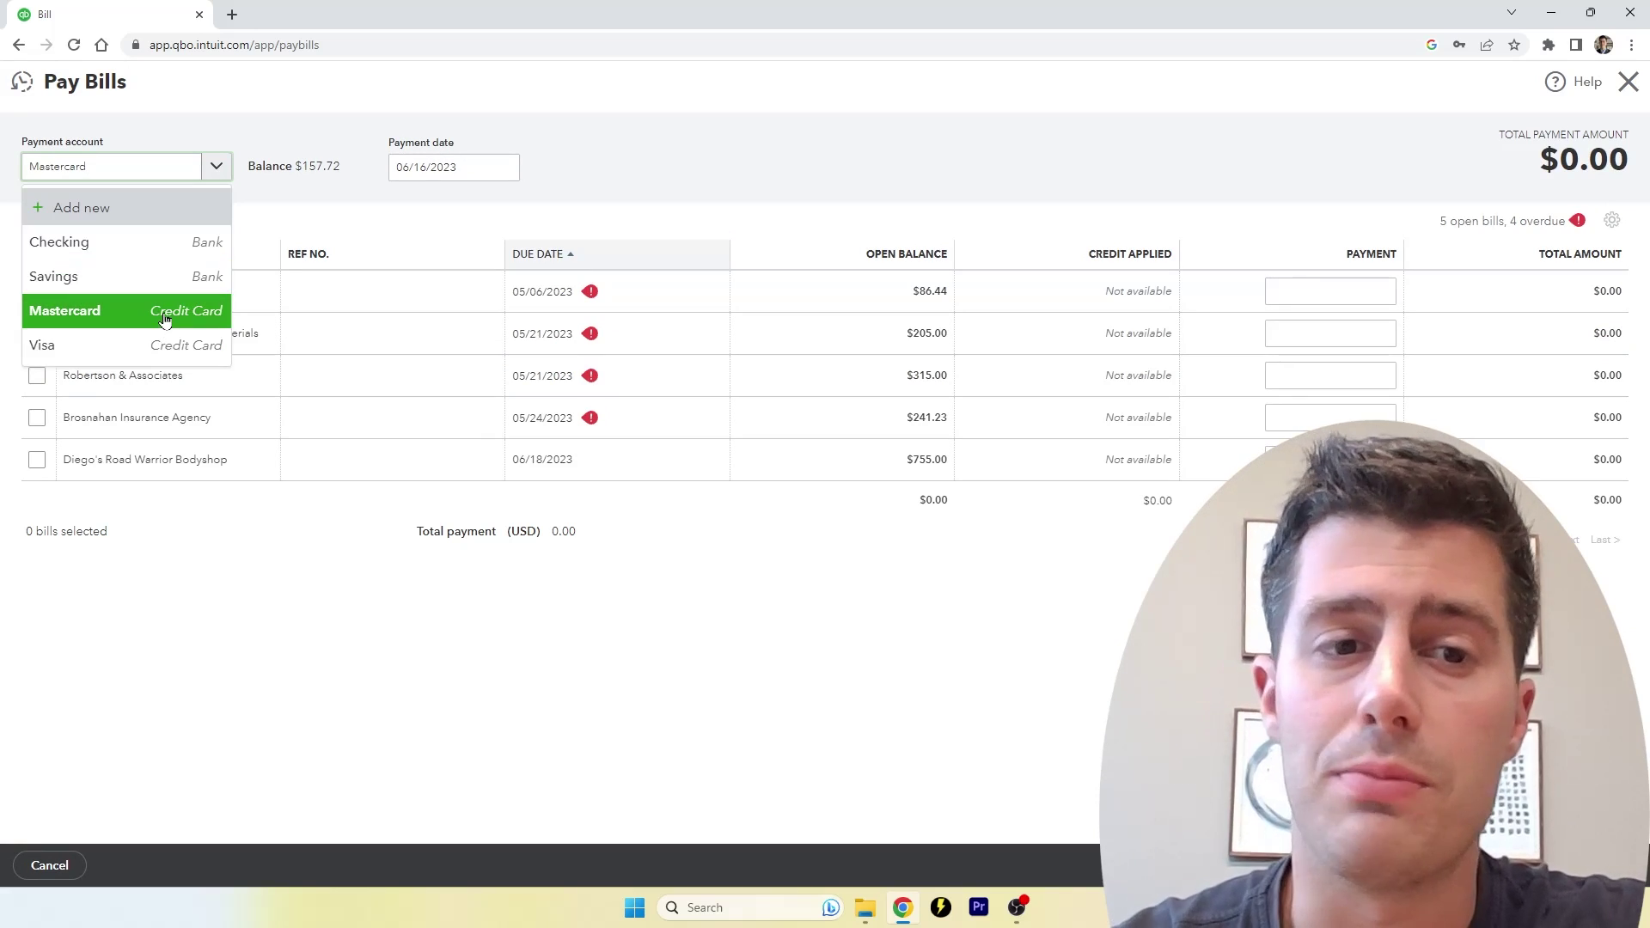
pyautogui.click(168, 245)
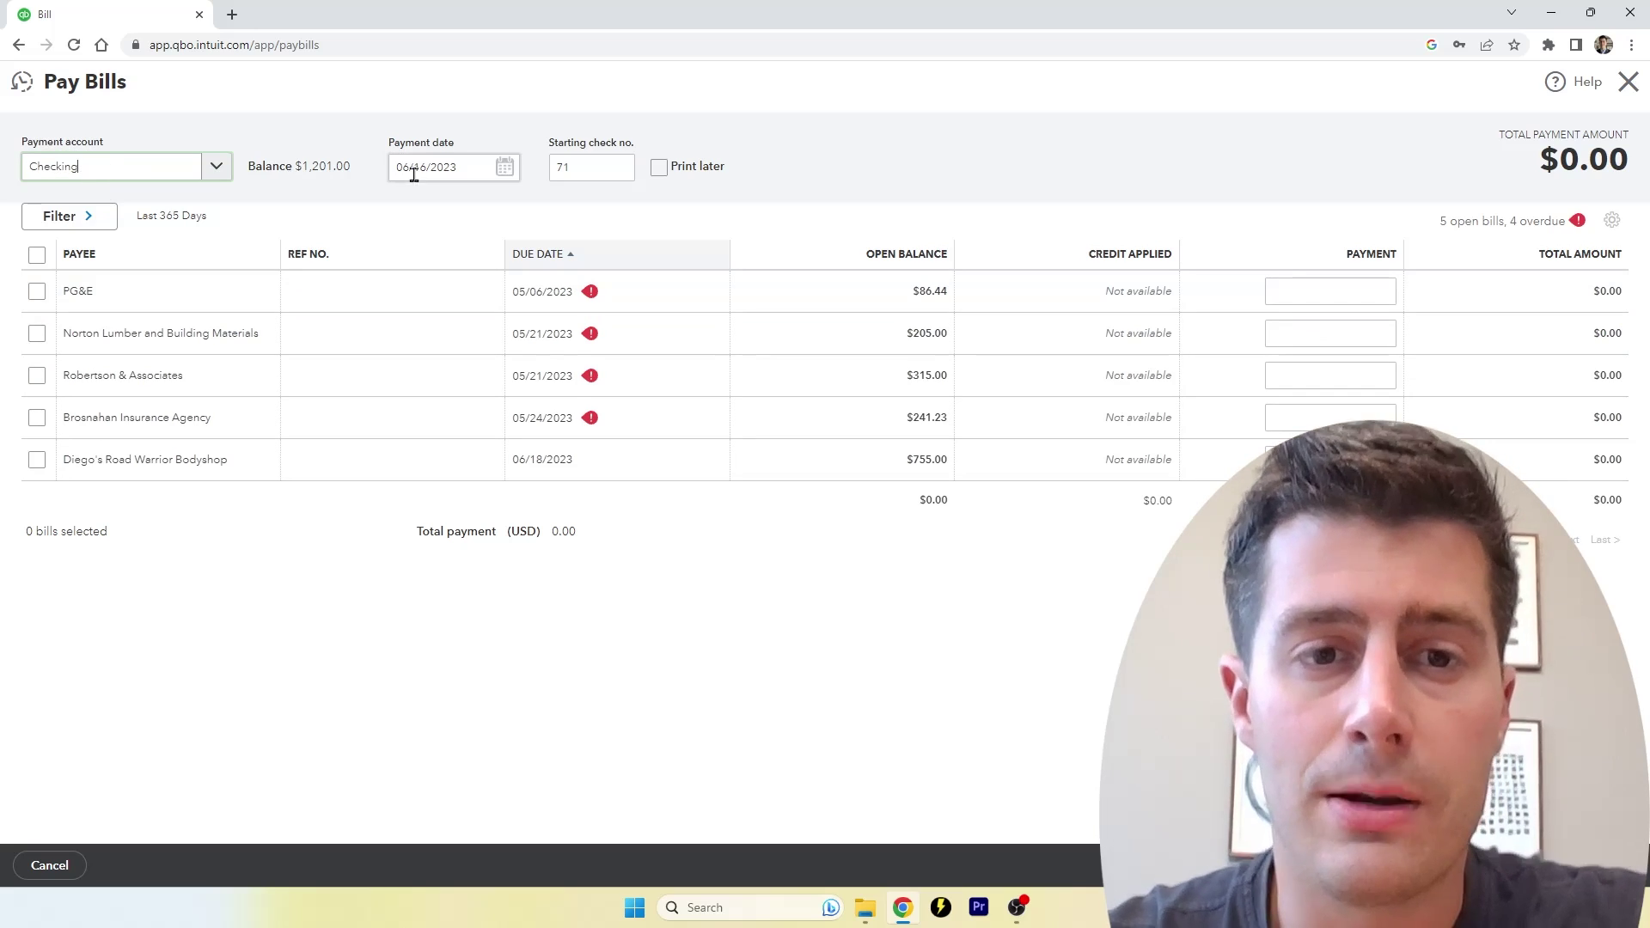
pyautogui.click(512, 172)
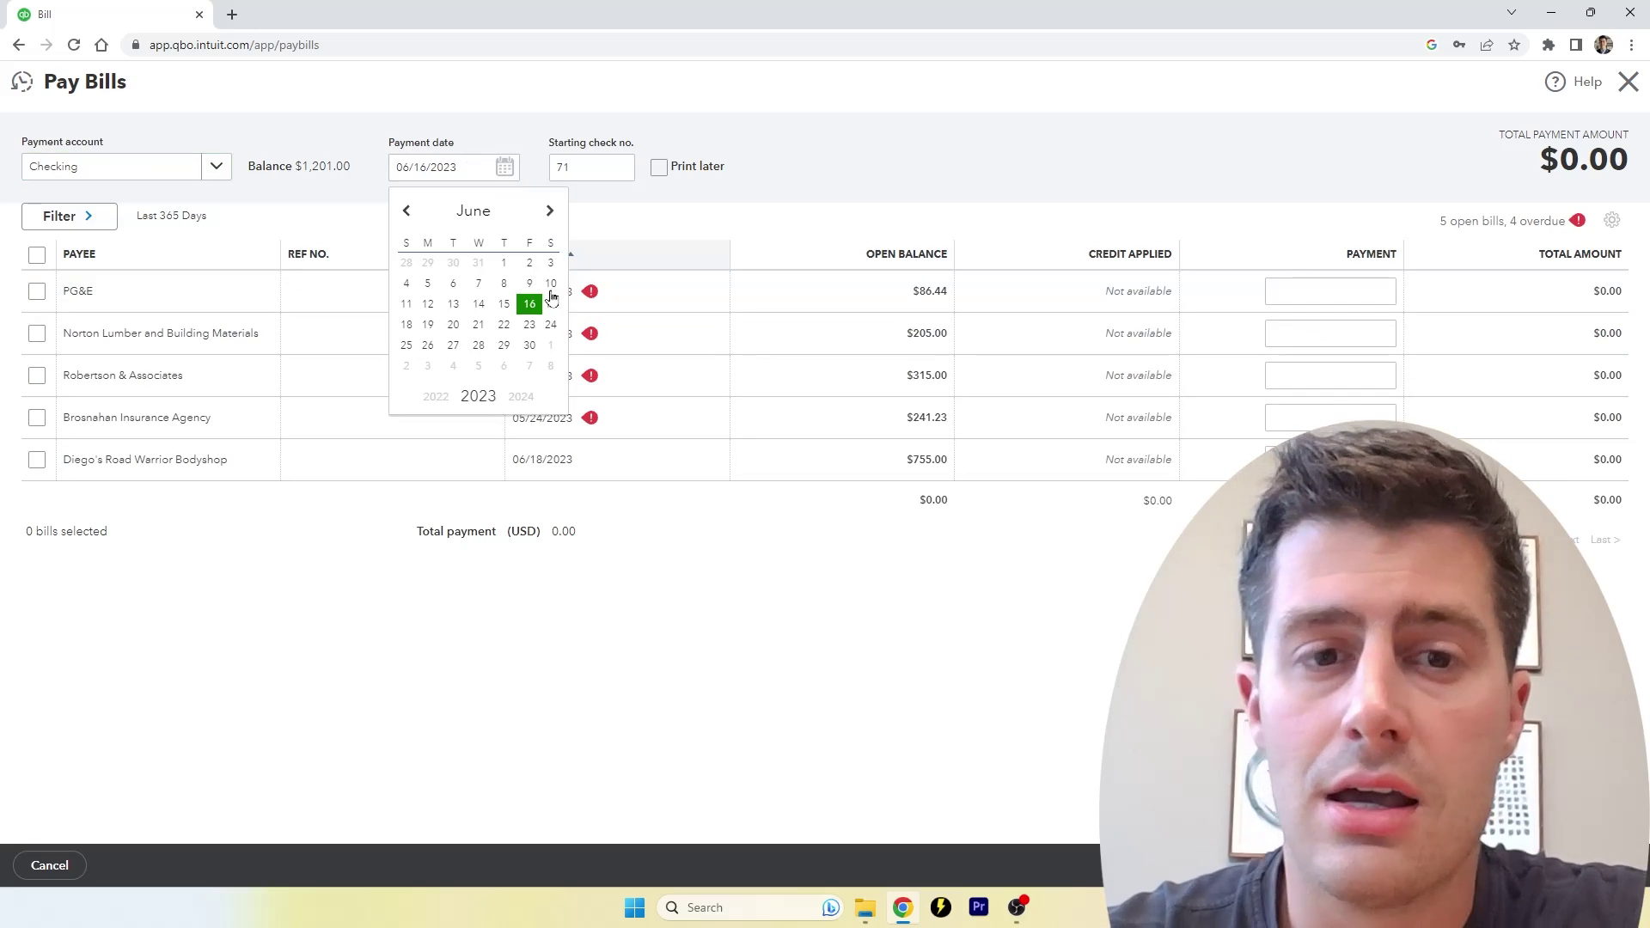
pyautogui.click(831, 179)
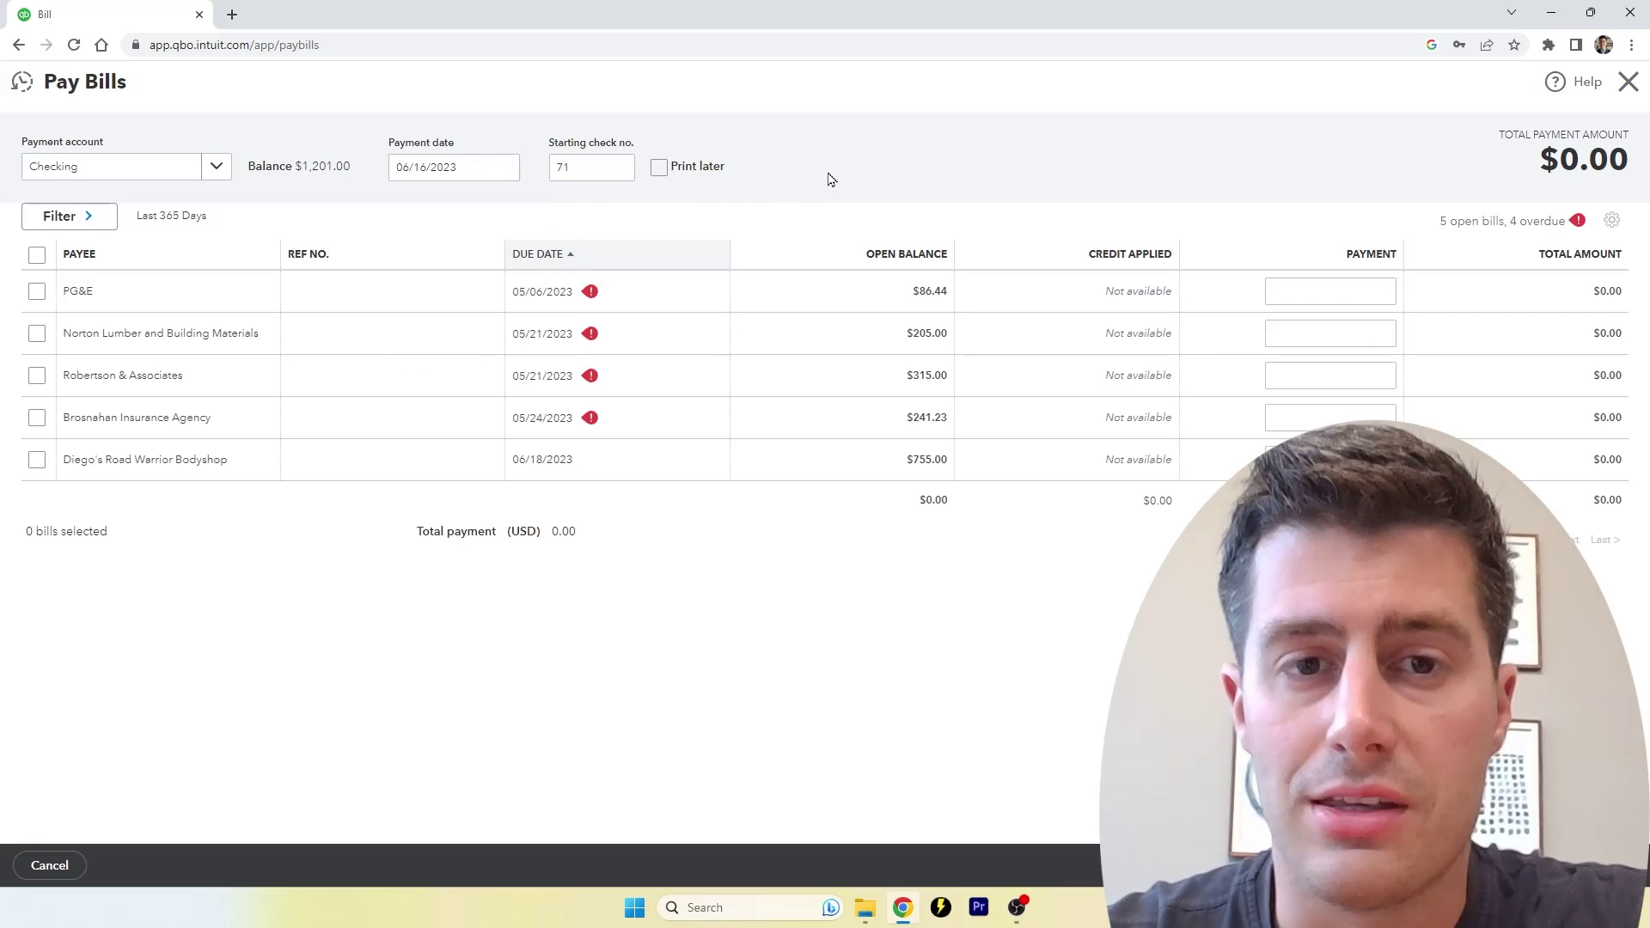
pyautogui.click(604, 168)
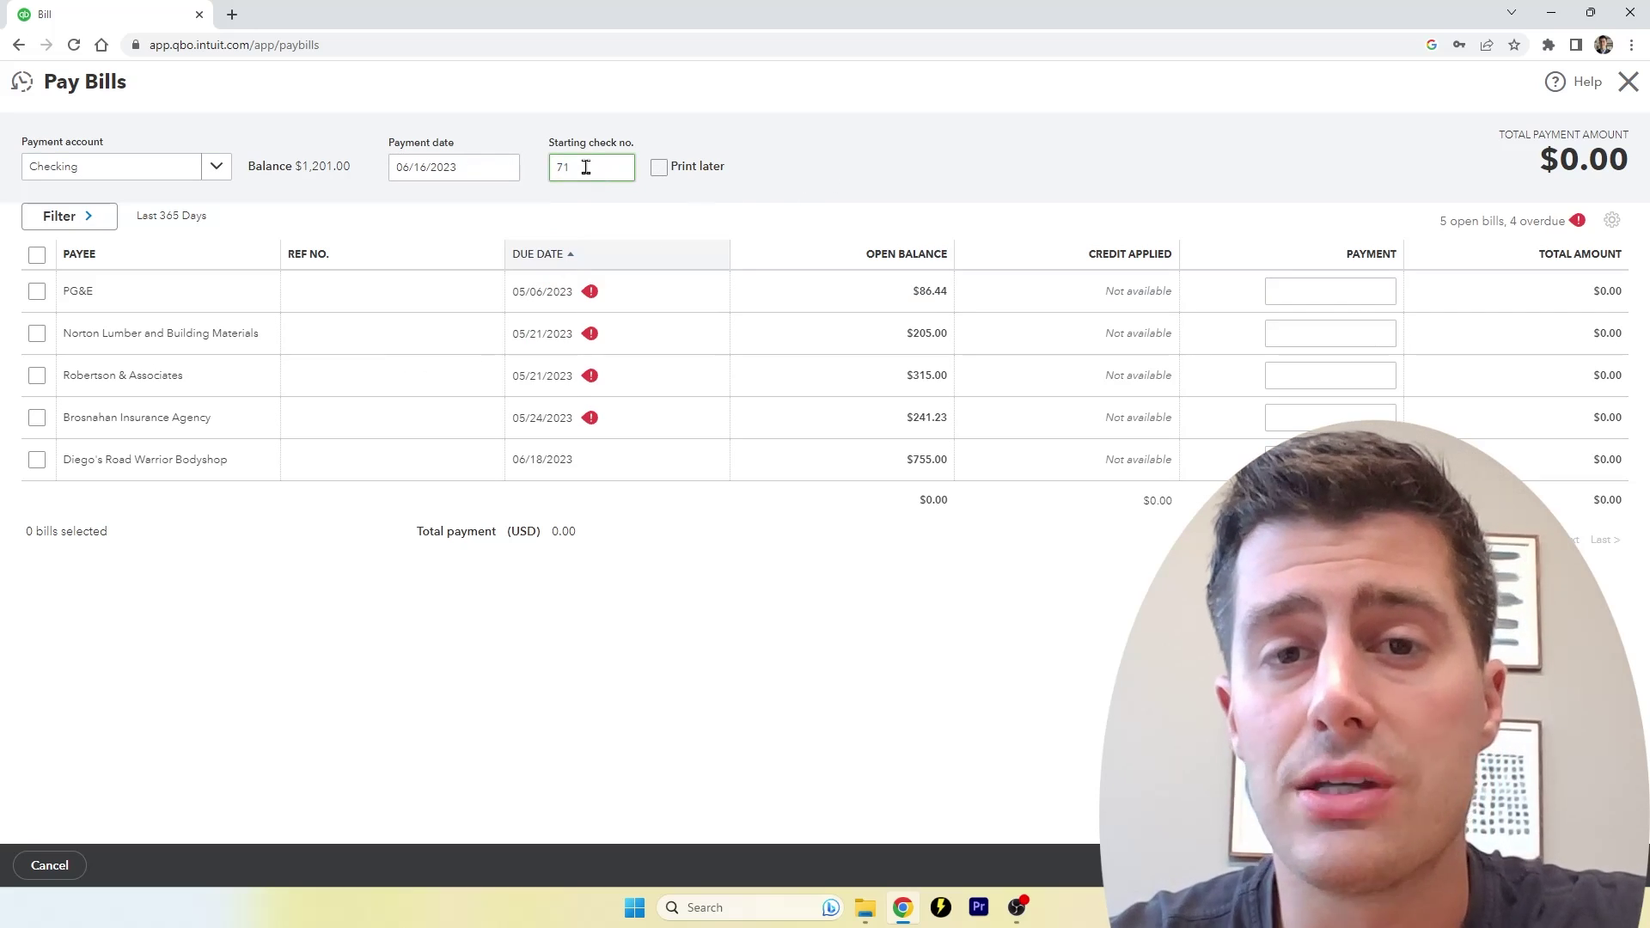
pyautogui.click(659, 168)
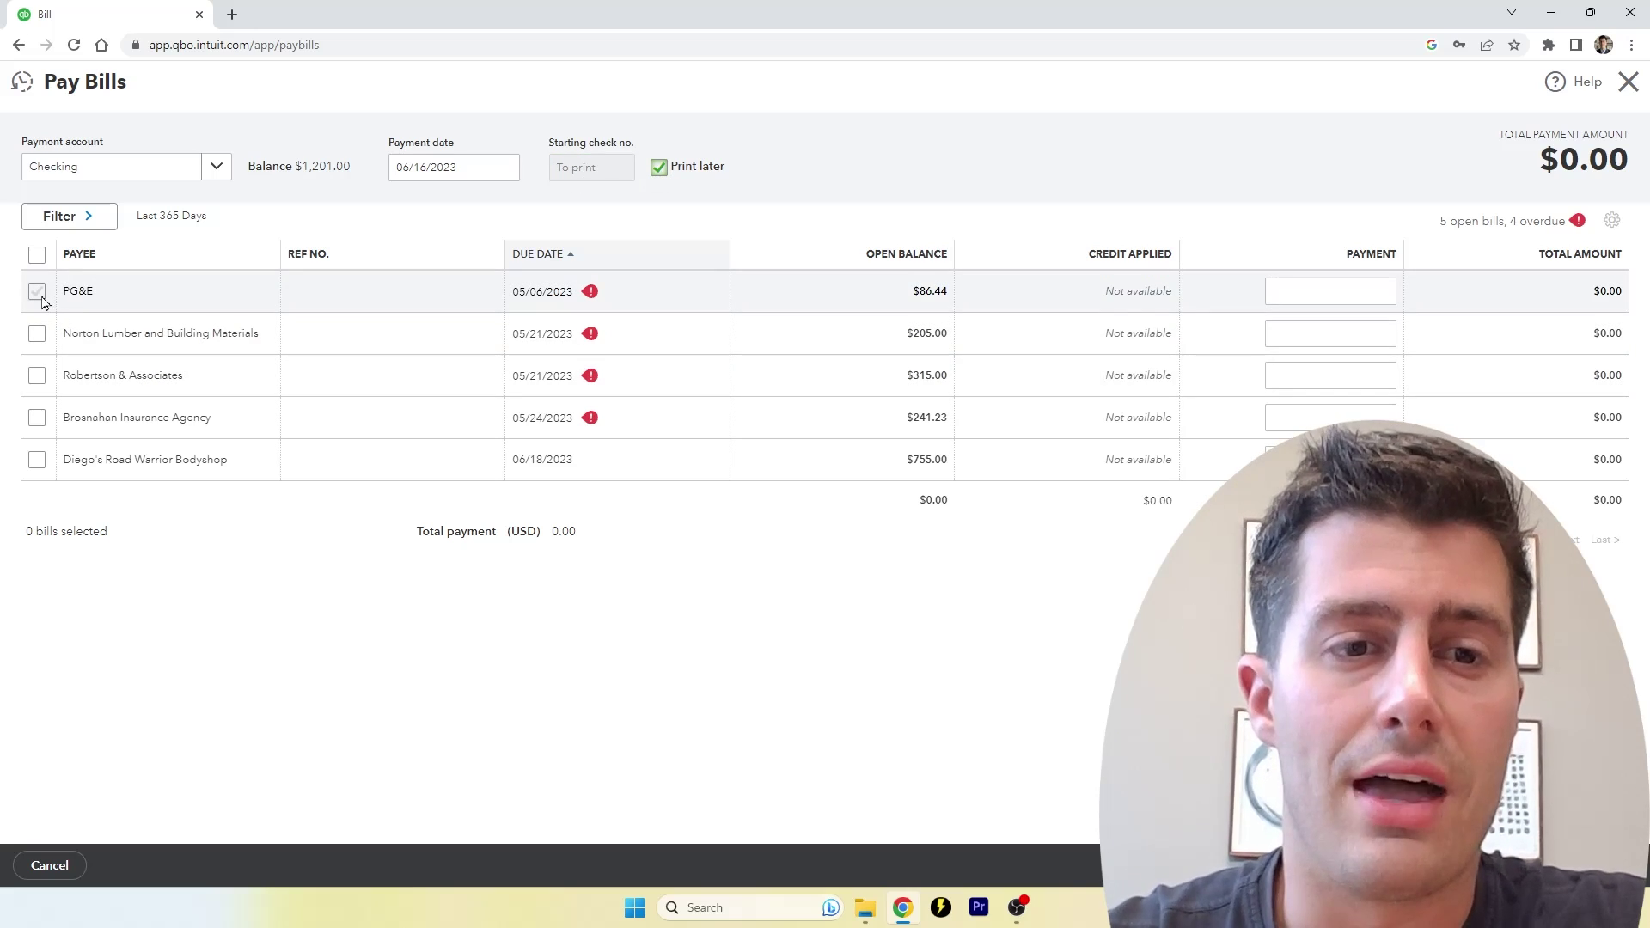
# Select the PG&E, Norton Lumber, Robertson & Associates and Brosnahan Insurance bills, totaling $847.67.
pyautogui.click(36, 292)
pyautogui.click(36, 333)
pyautogui.click(36, 376)
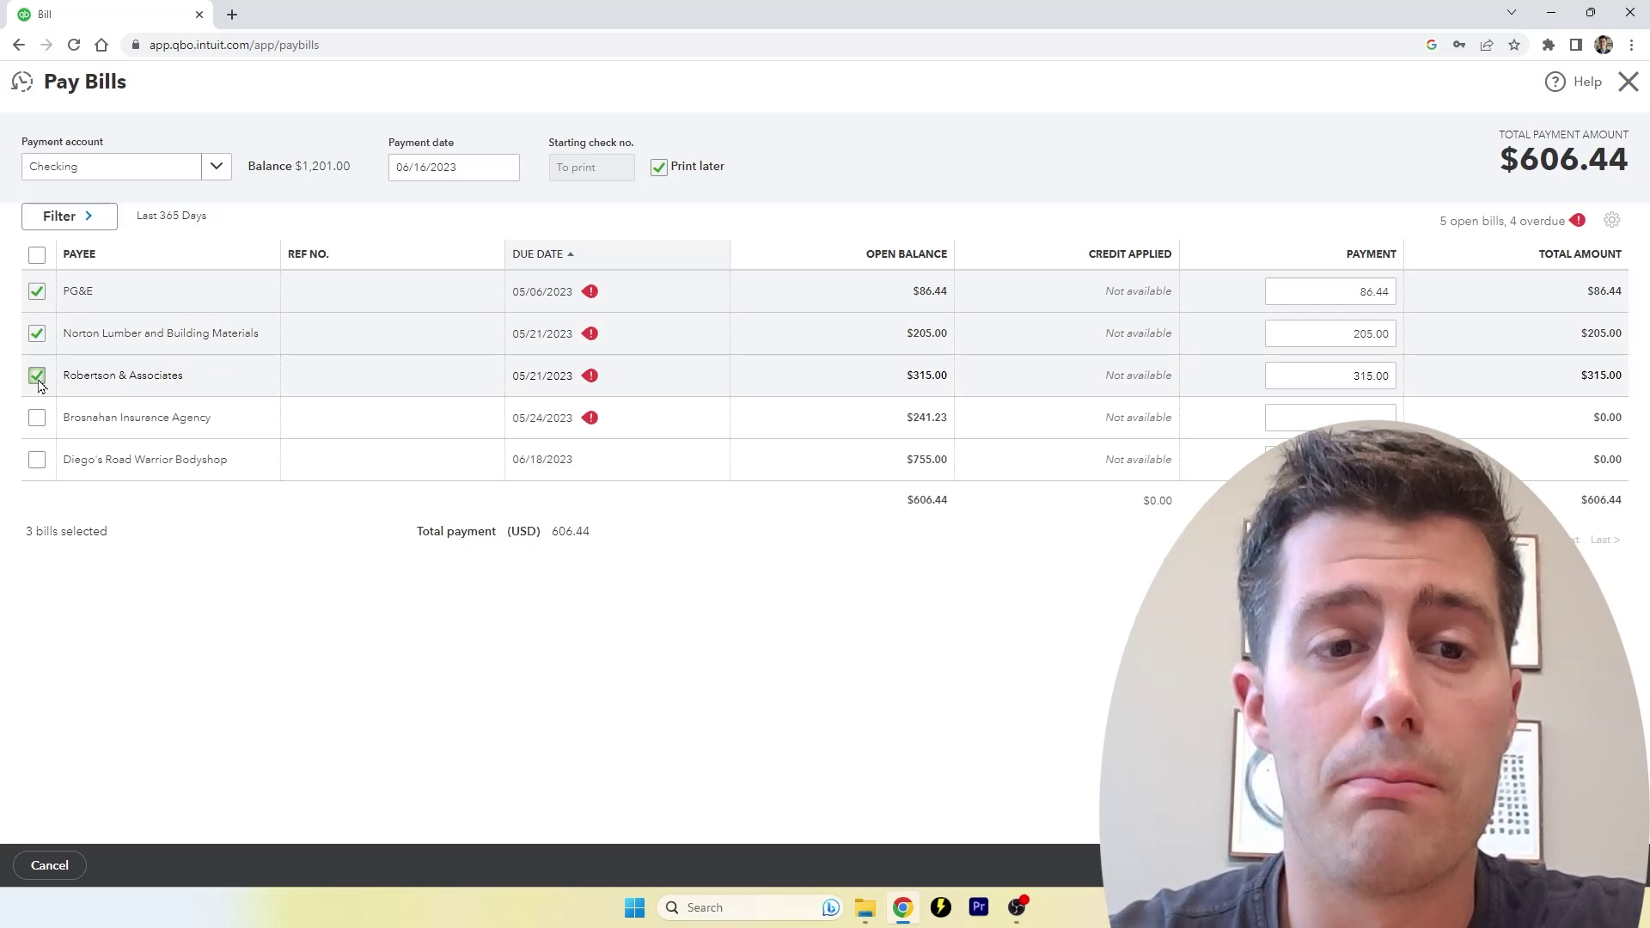
pyautogui.click(38, 420)
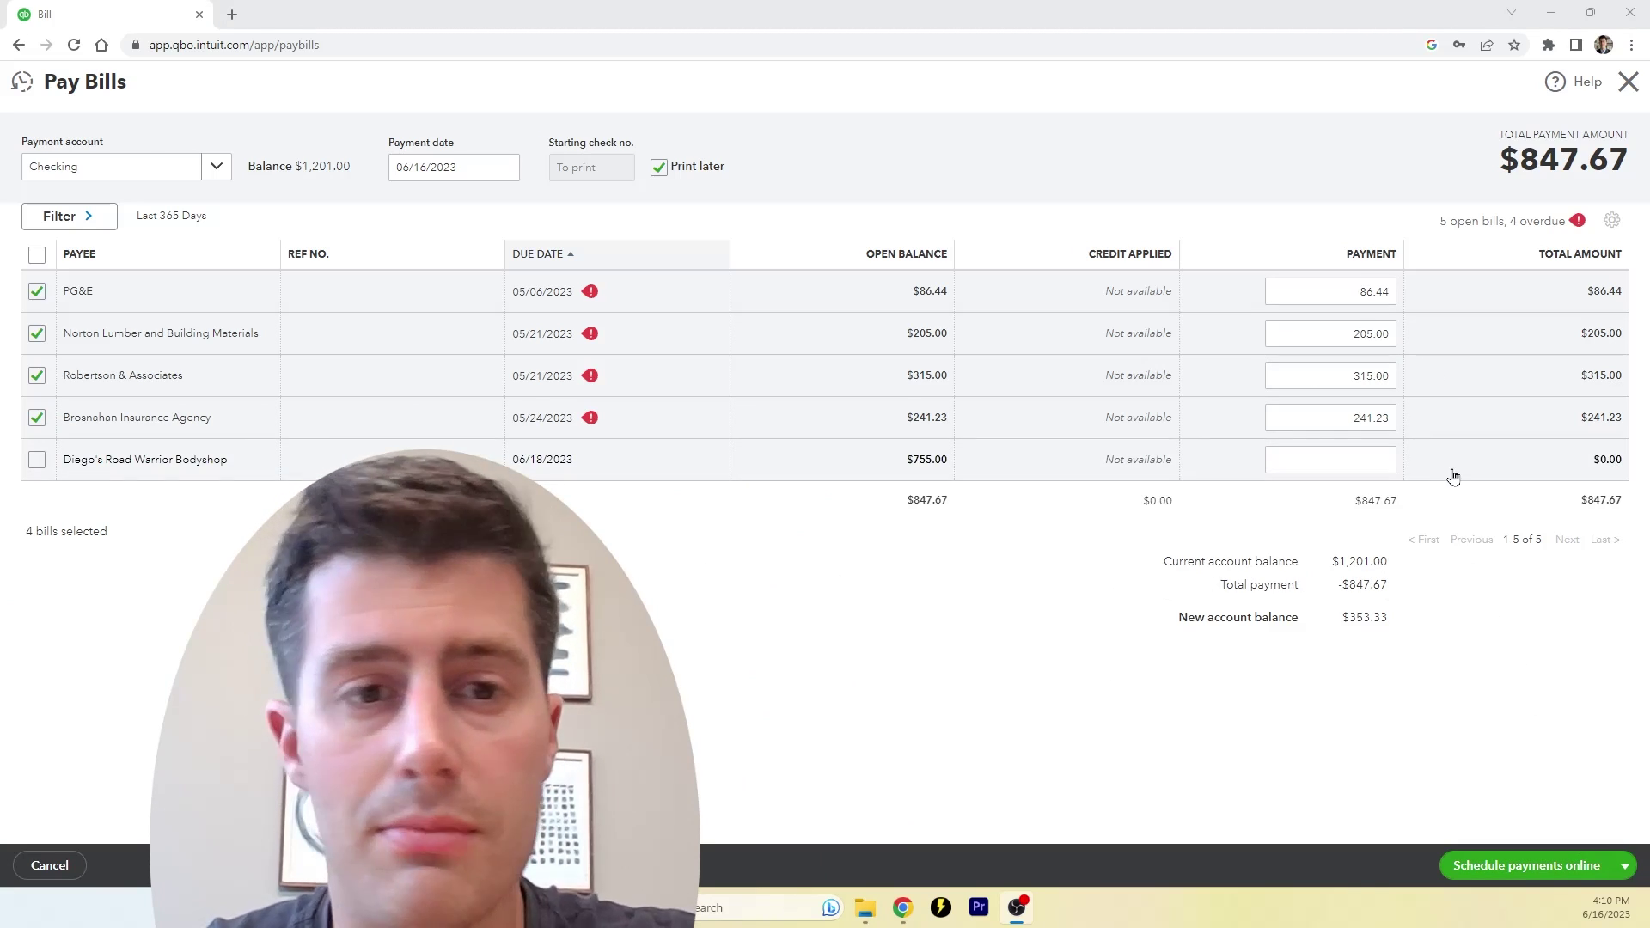
# Dismiss the save options and close Pay Bills without saving the payment.
pyautogui.click(1625, 865)
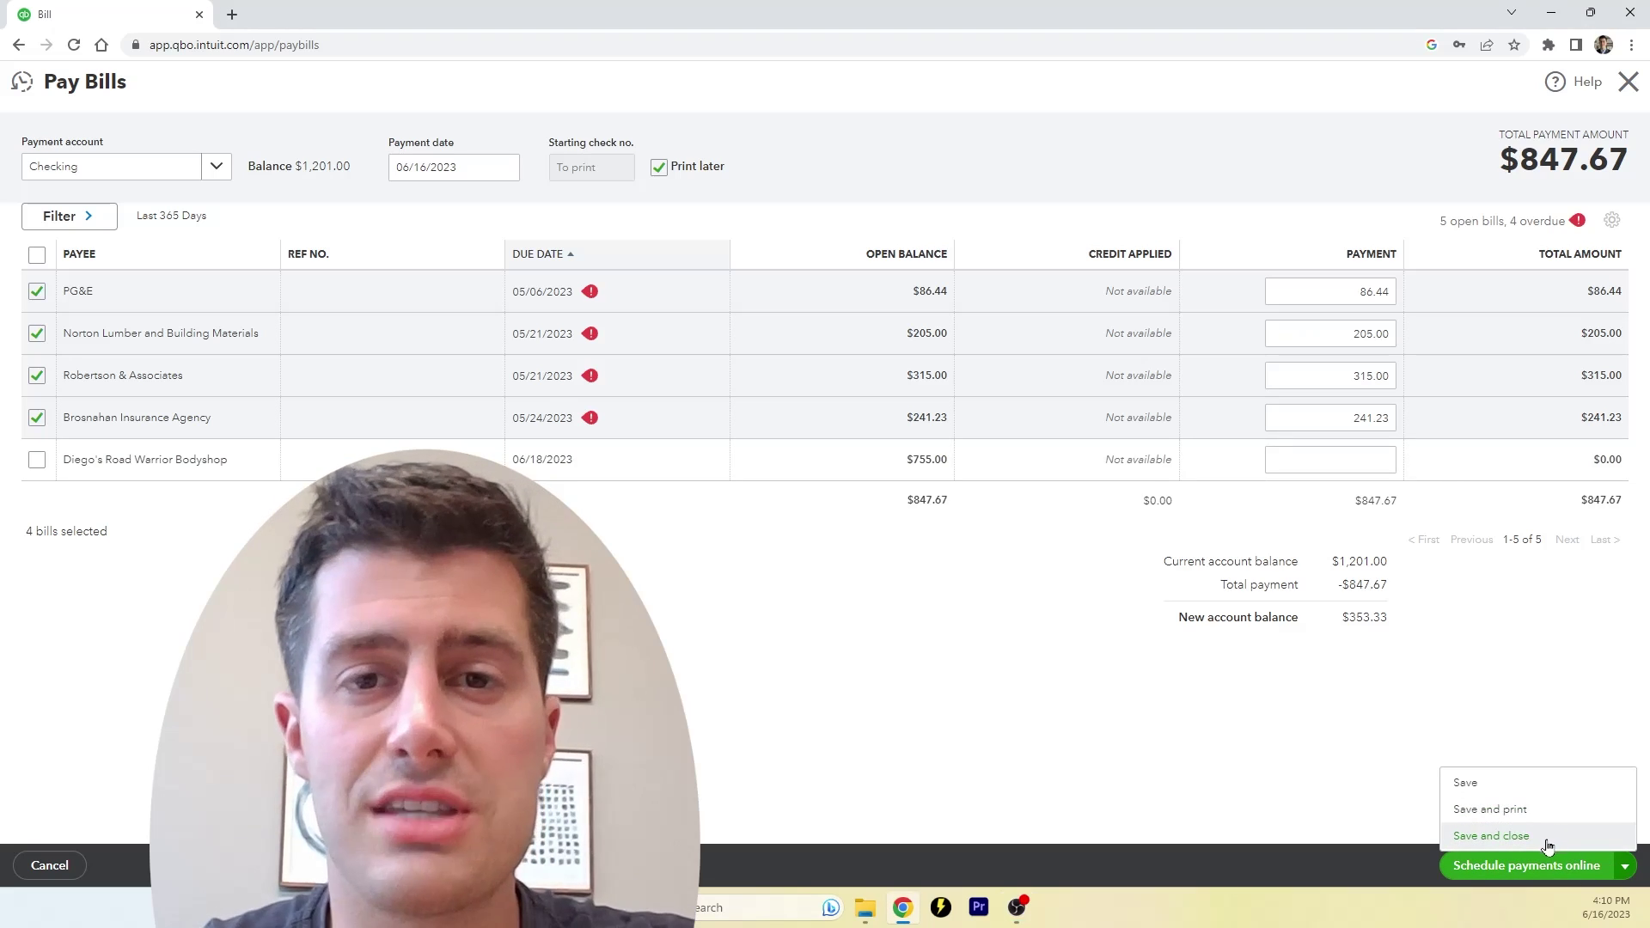
pyautogui.click(985, 735)
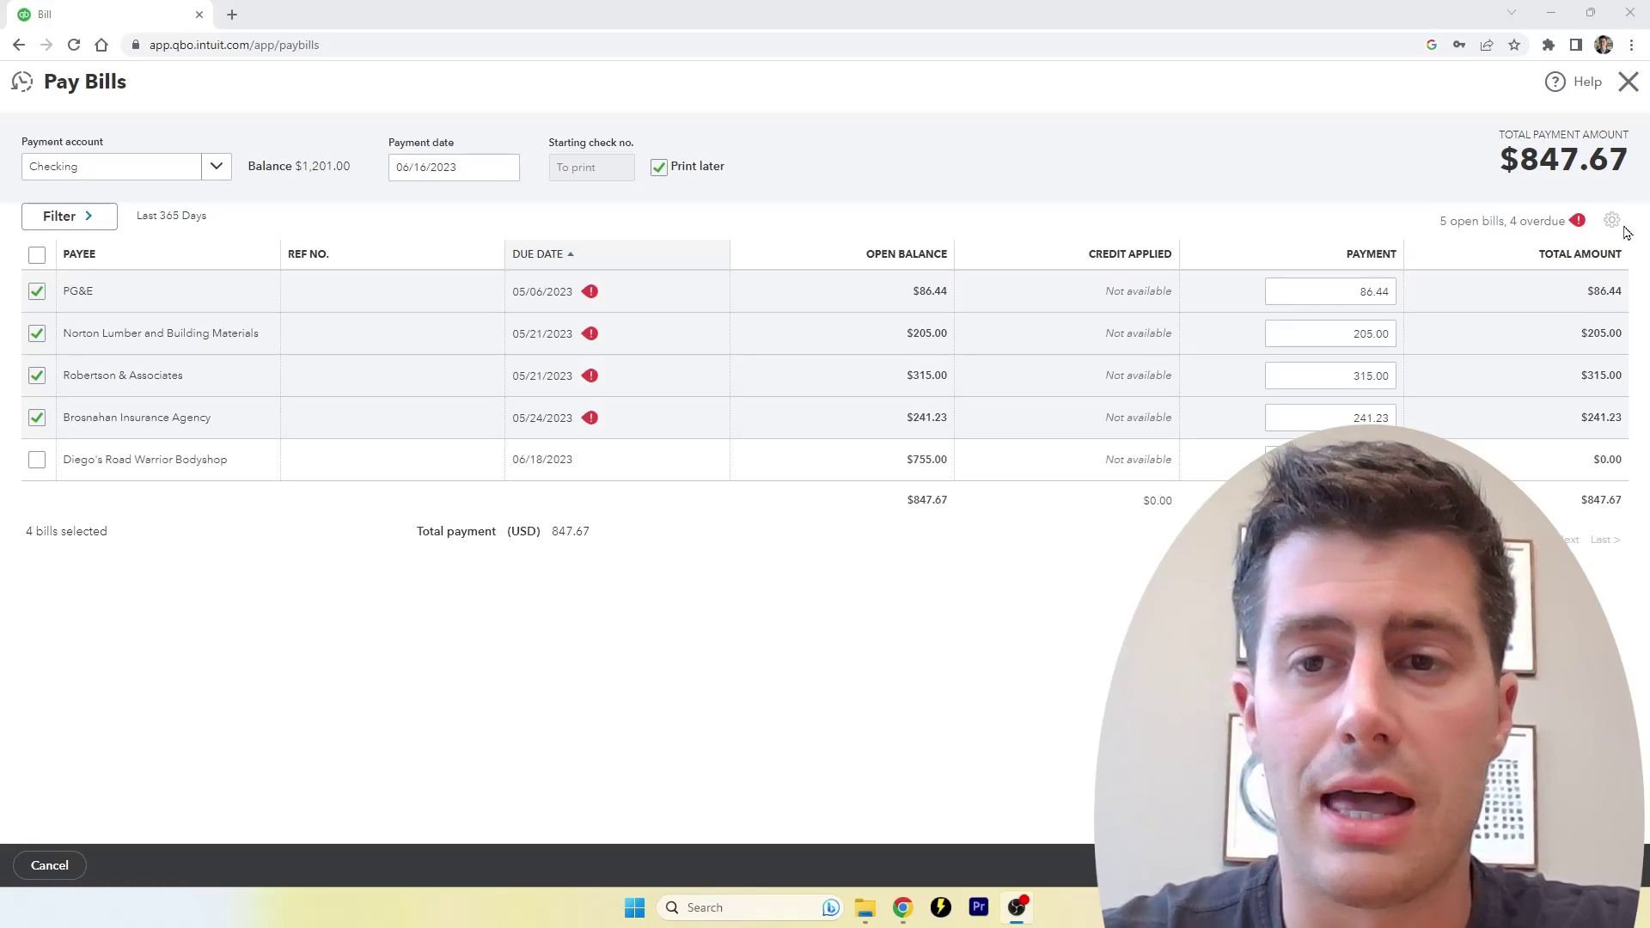
pyautogui.click(1629, 84)
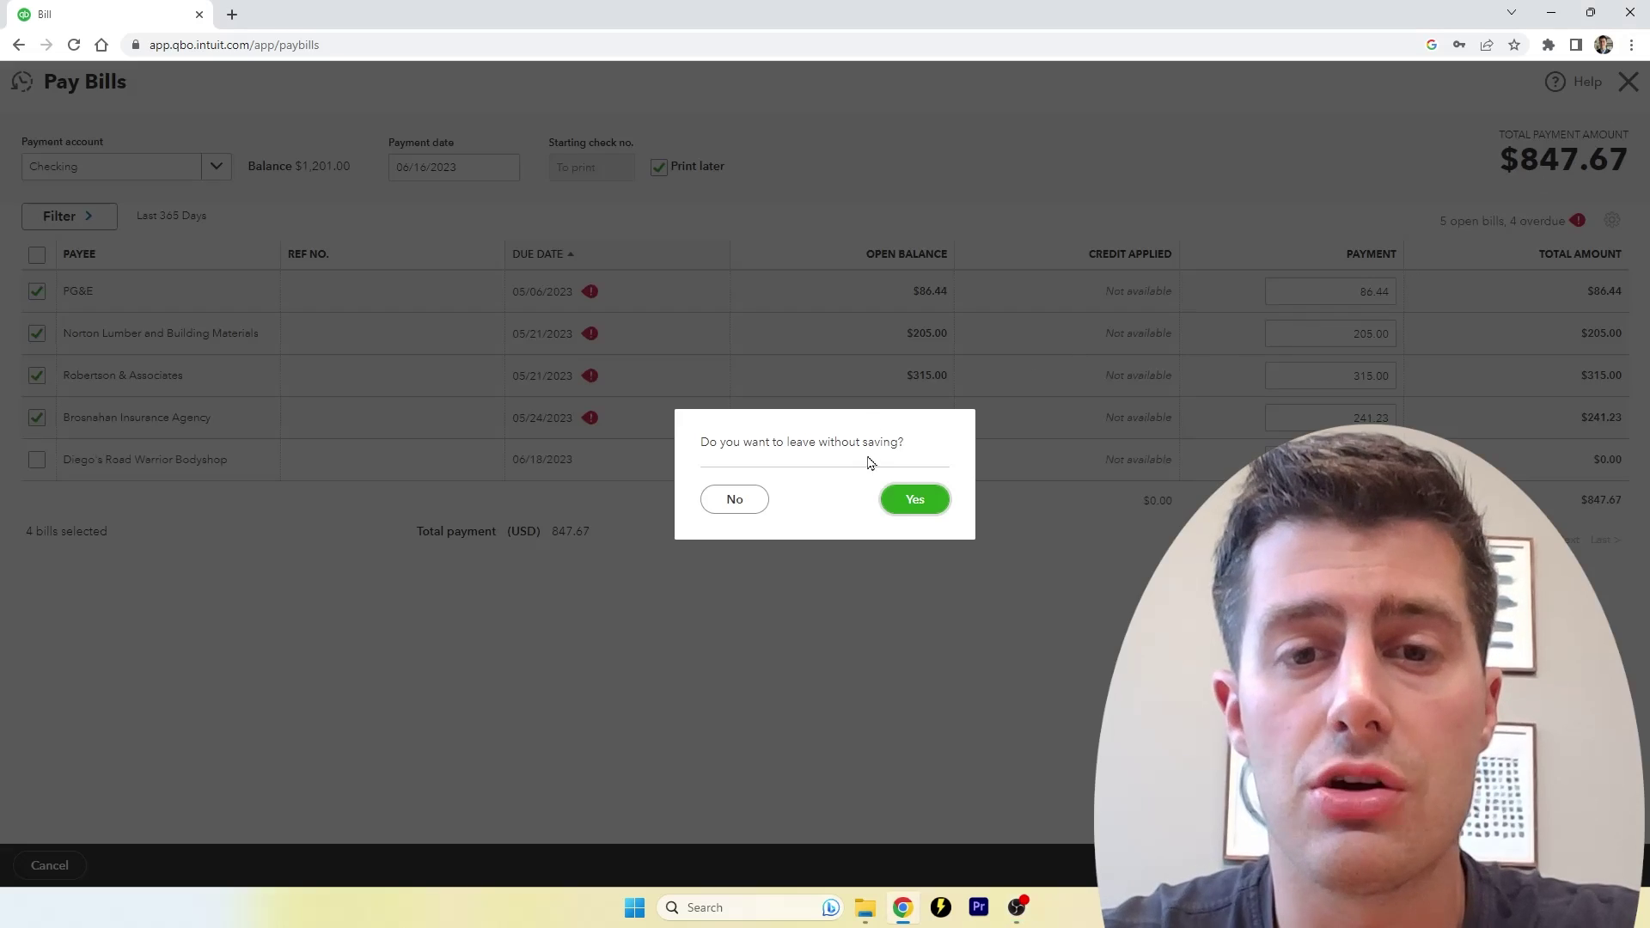
# Confirm leaving Pay Bills without saving the $847.67 payment.
pyautogui.click(910, 503)
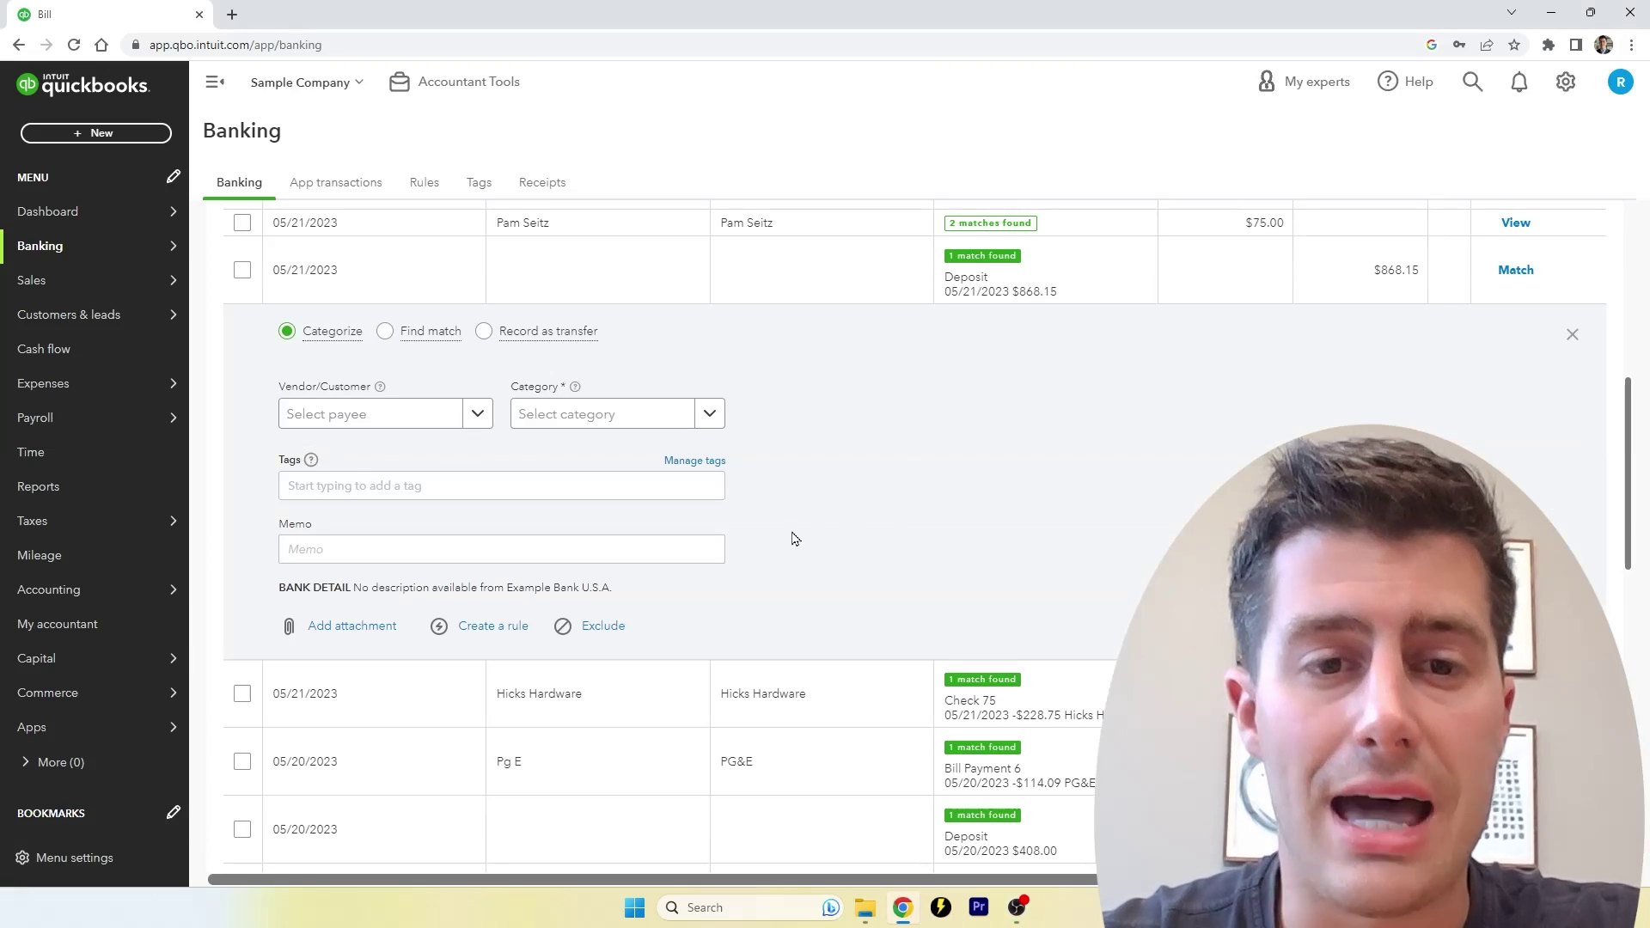
pyautogui.scroll(7, 849, 583)
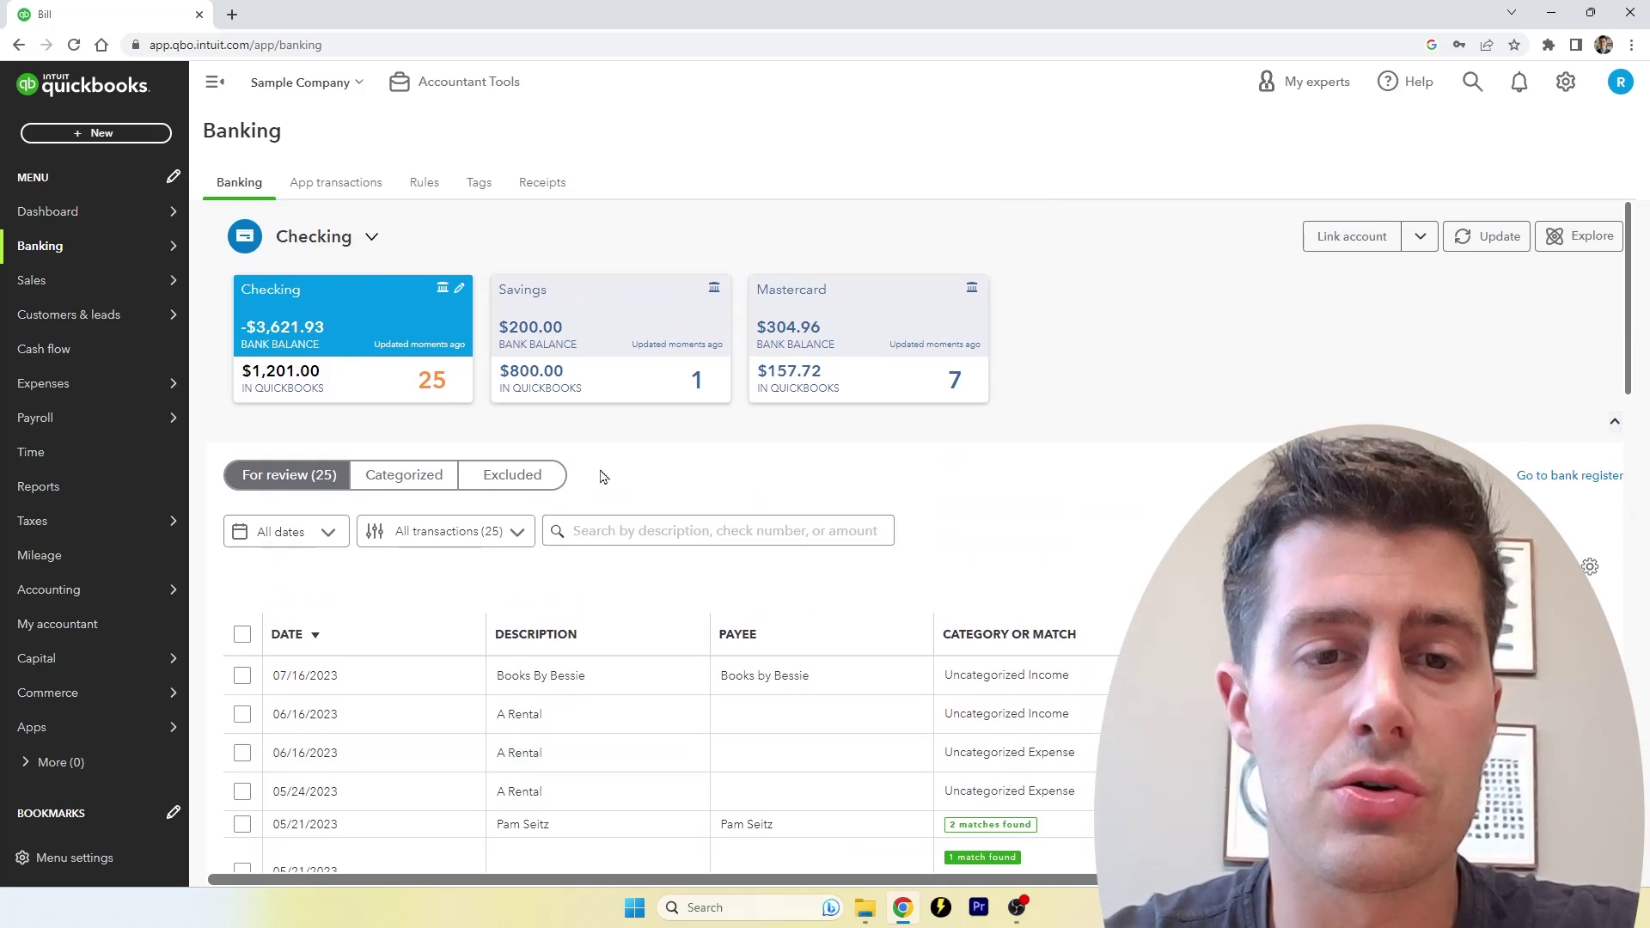
pyautogui.scroll(-5, 746, 619)
# Collapse the 05/21 $868.15 deposit's categorization form in the bank feed.
pyautogui.click(746, 619)
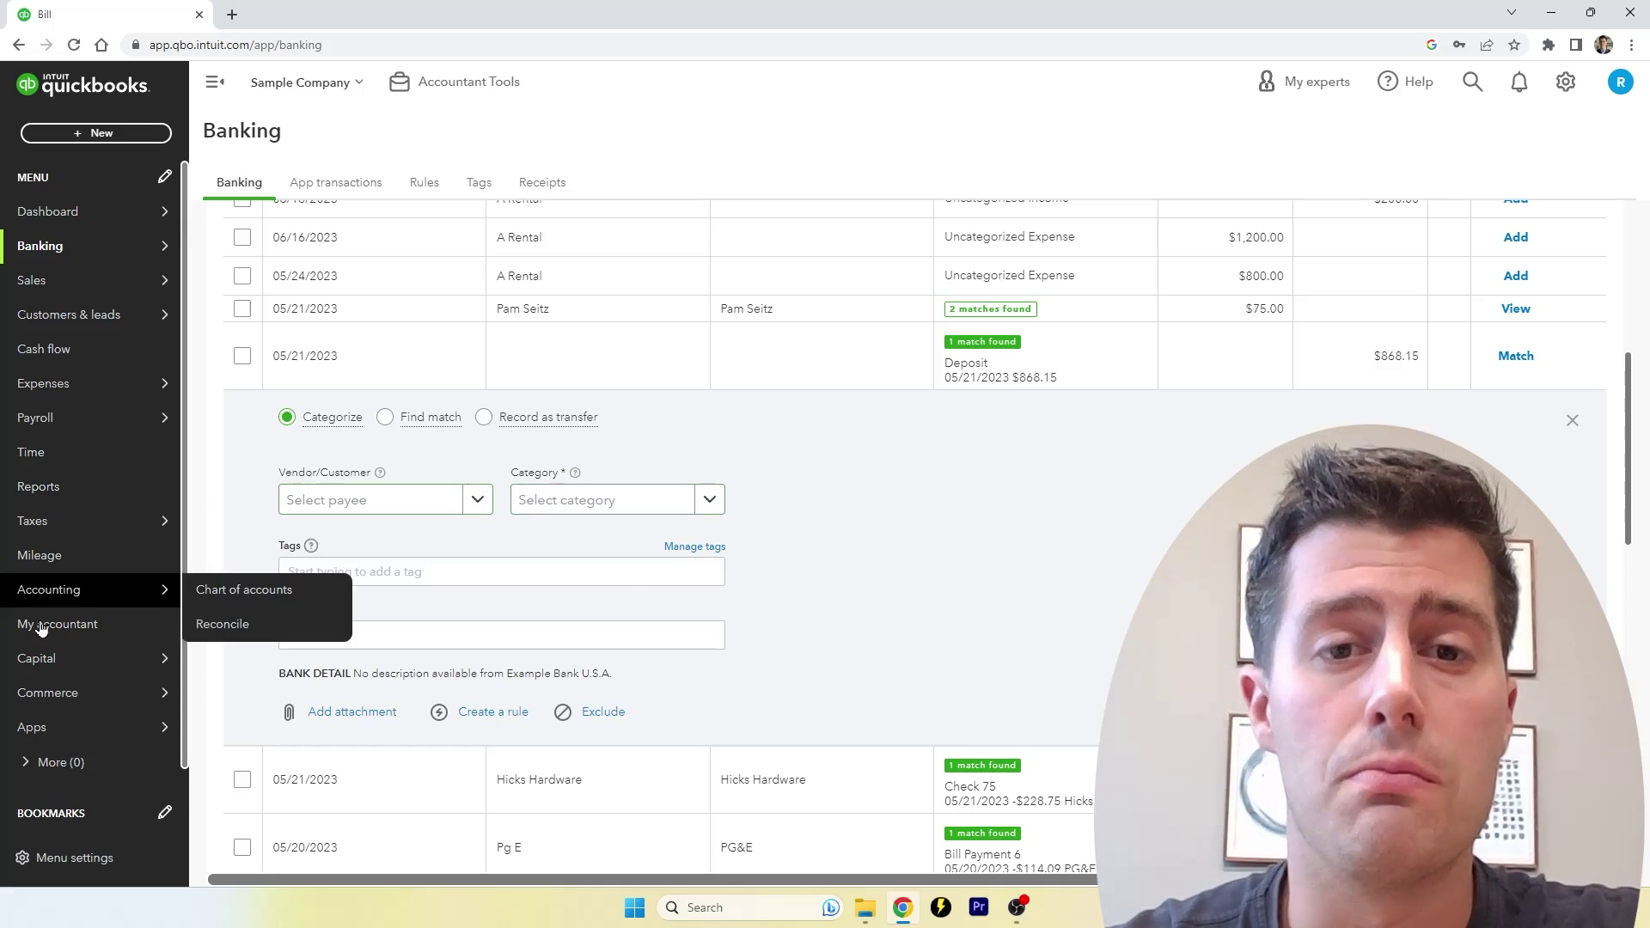
pyautogui.moveTo(38, 434)
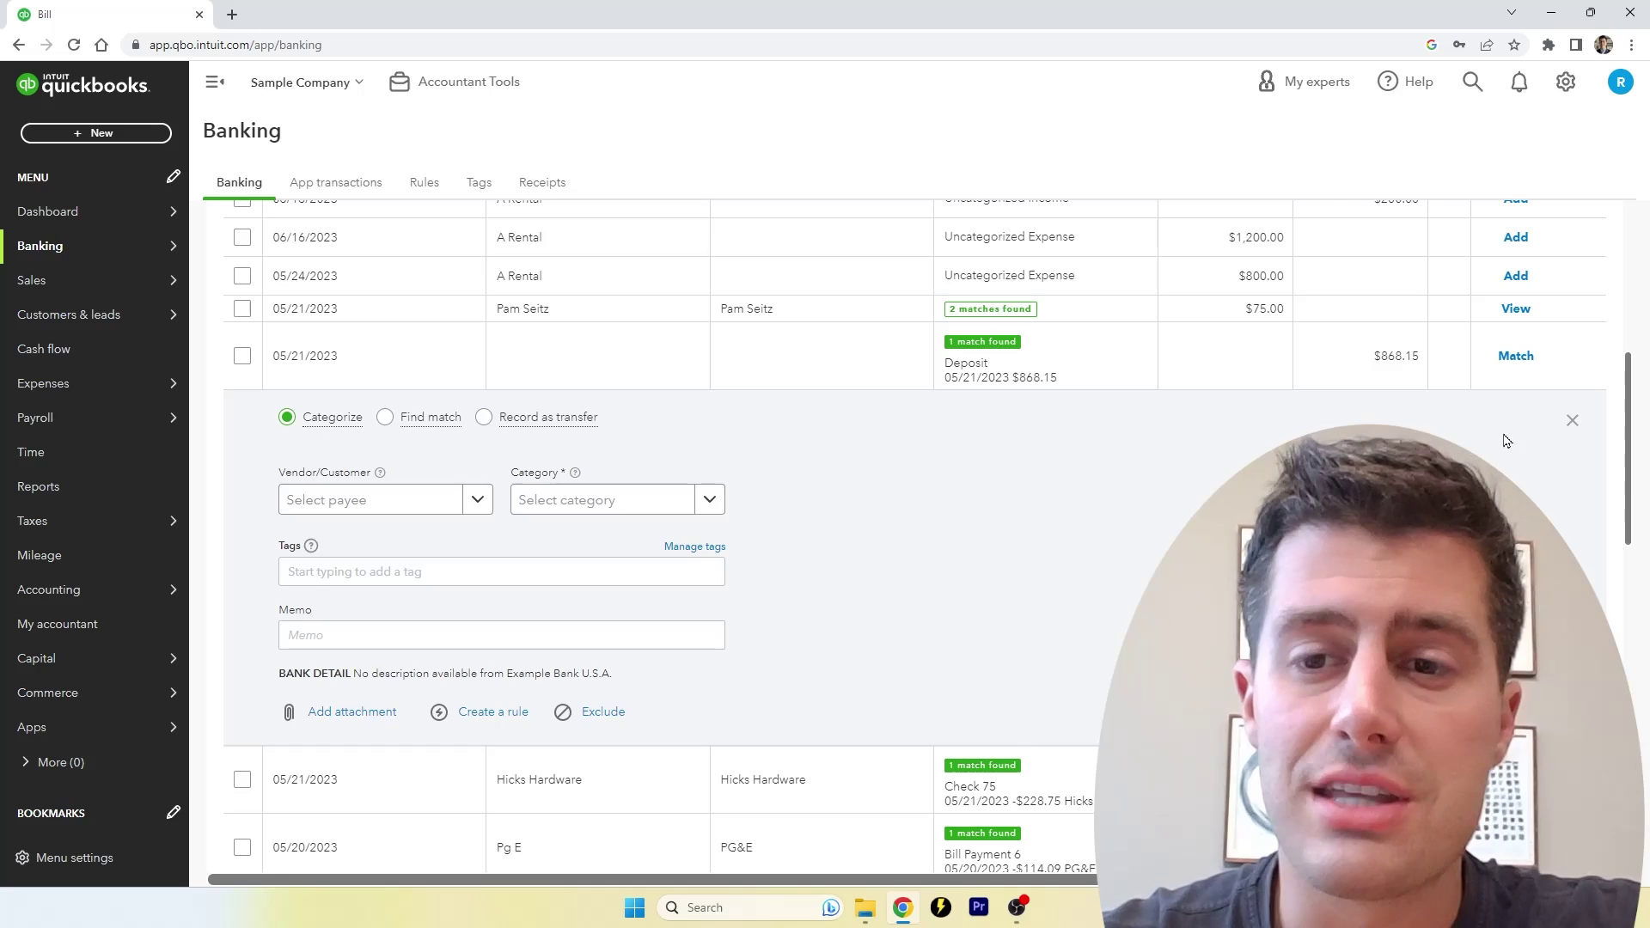
pyautogui.click(1572, 421)
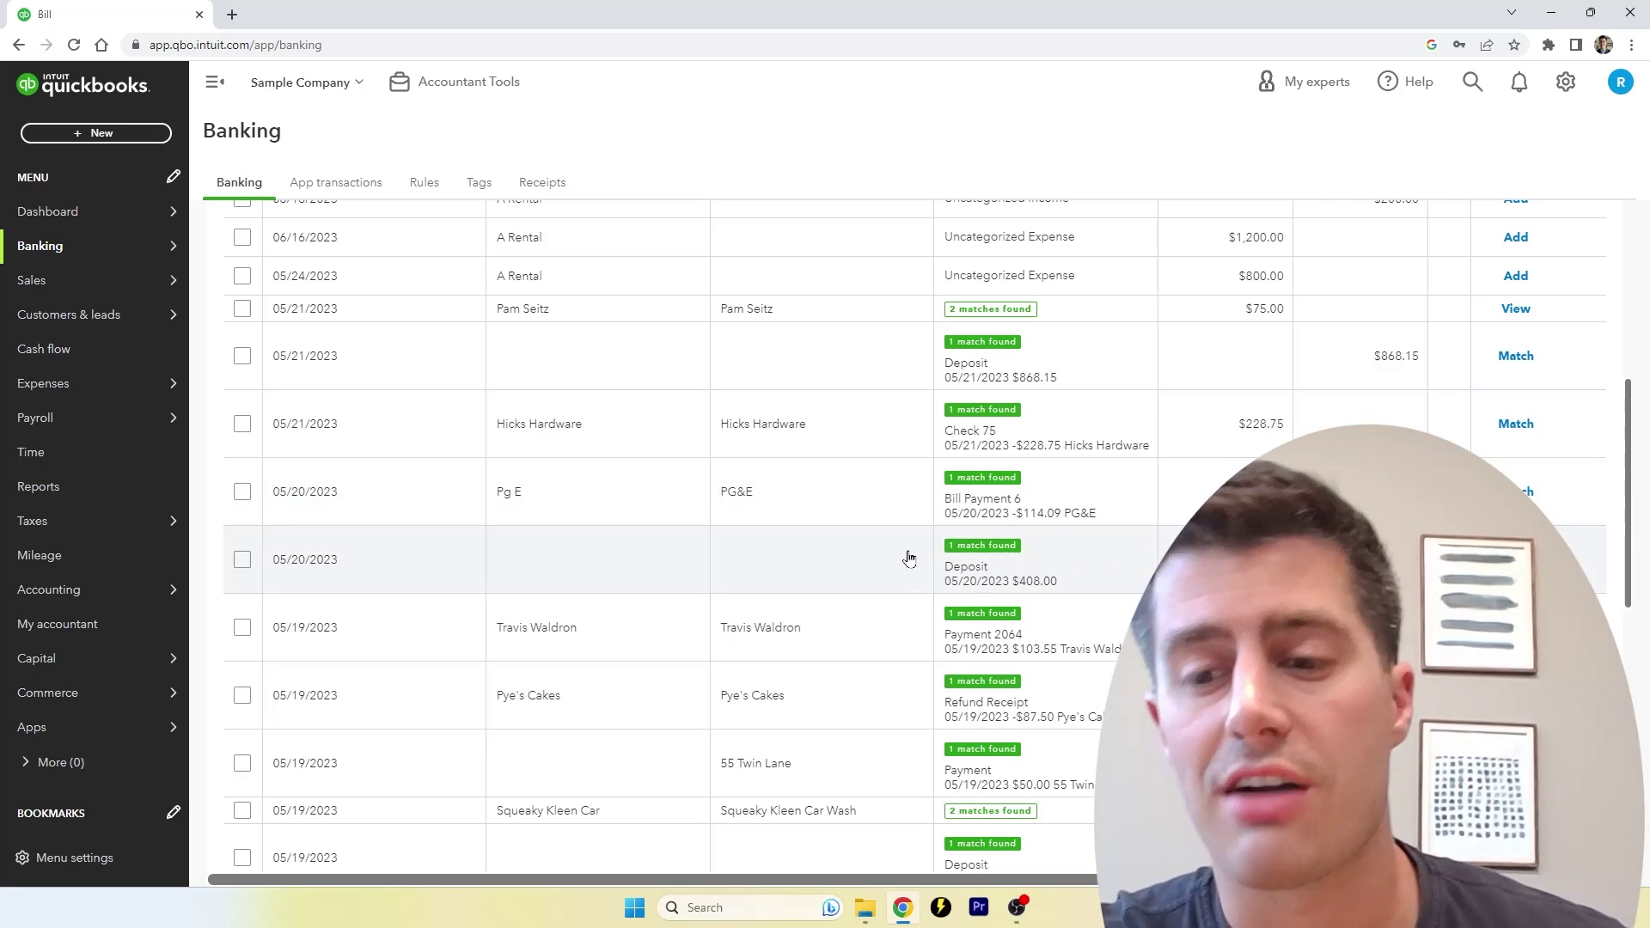
pyautogui.scroll(3, 945, 541)
pyautogui.scroll(-5, 969, 516)
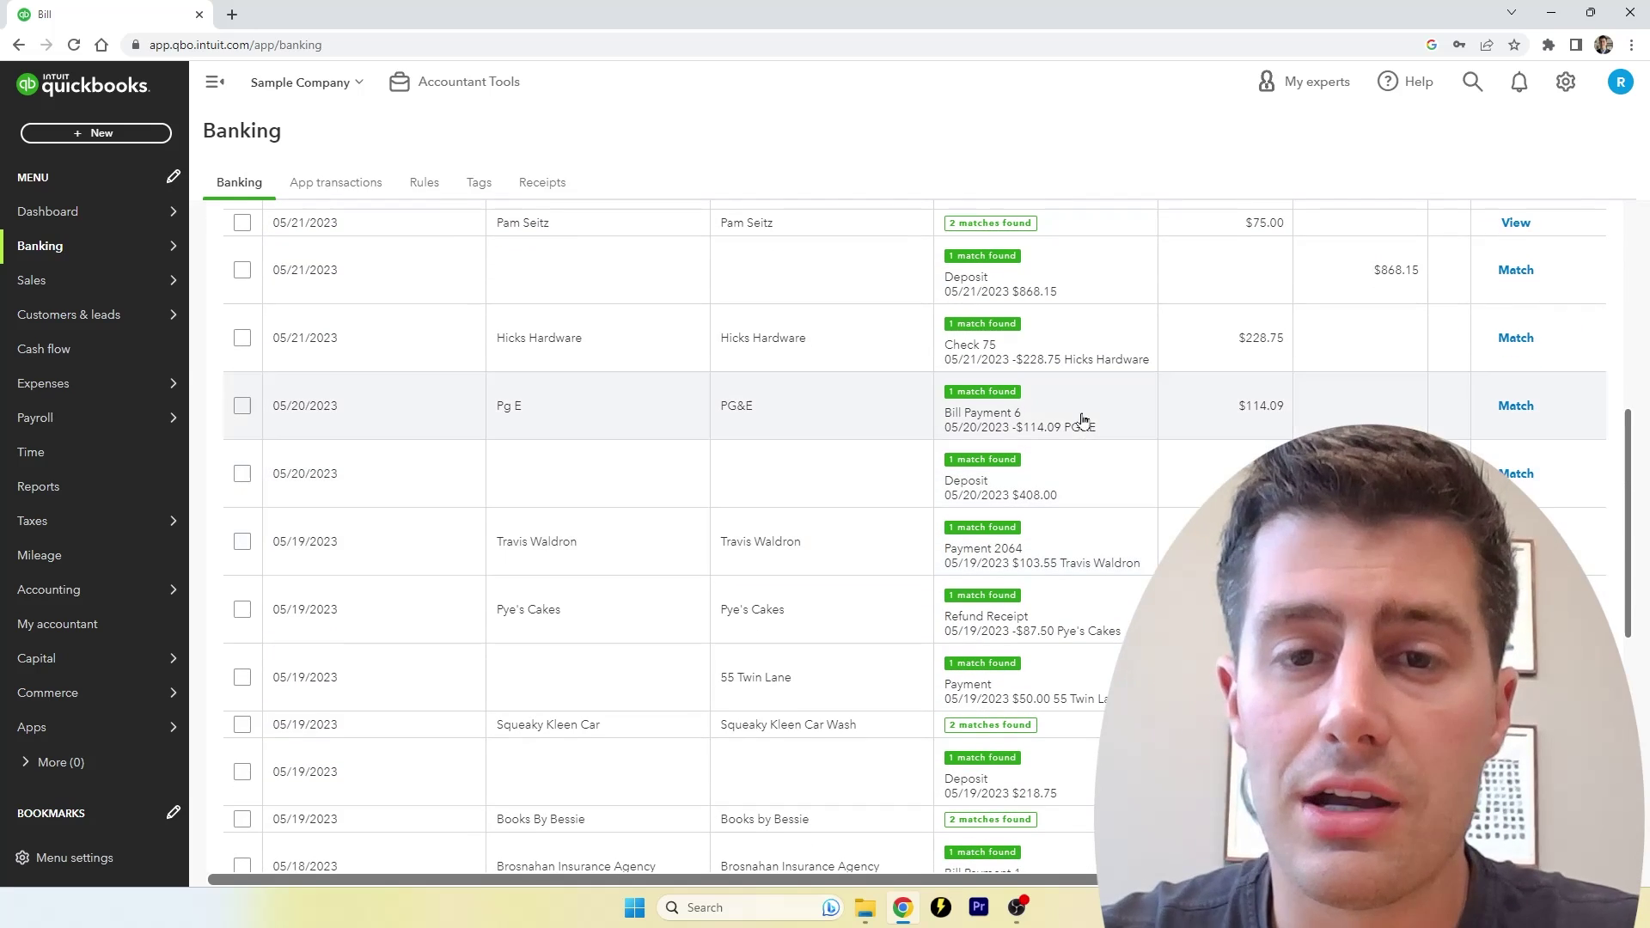